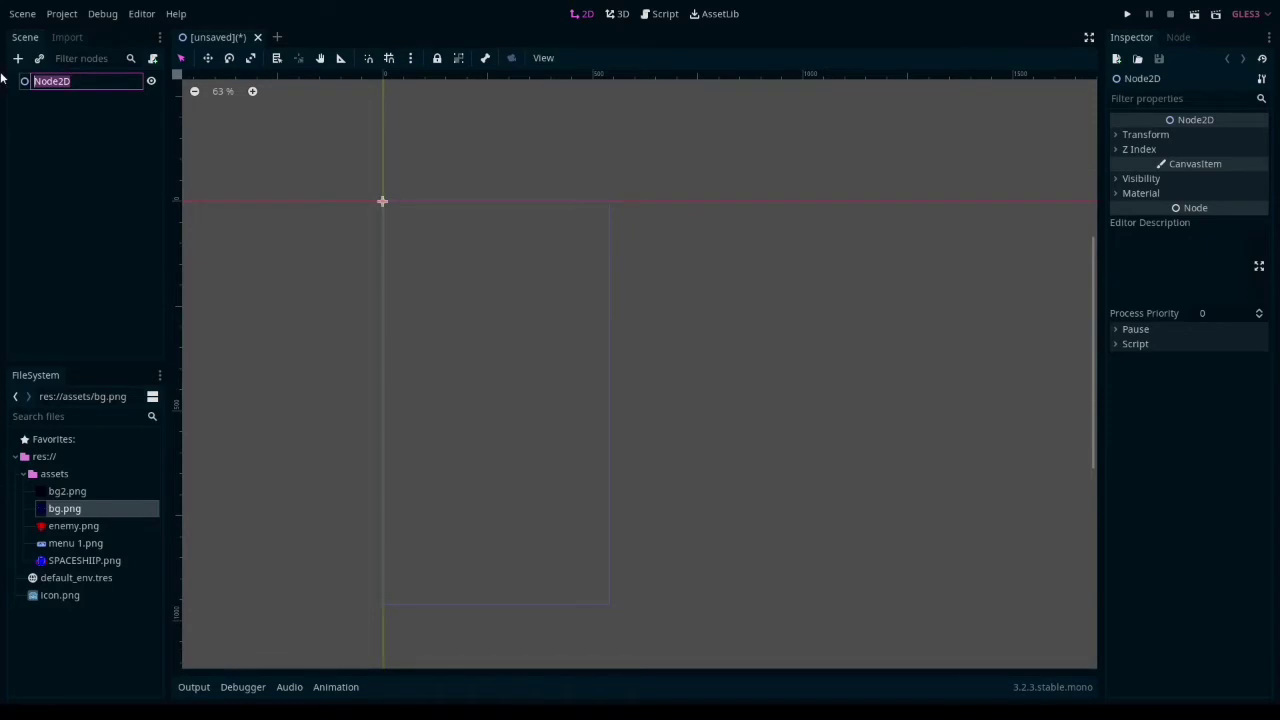
# - Rename the root node to "2d scene"
pyautogui.press('BackSpace')
pyautogui.write('@d scene')
pyautogui.press('Return')
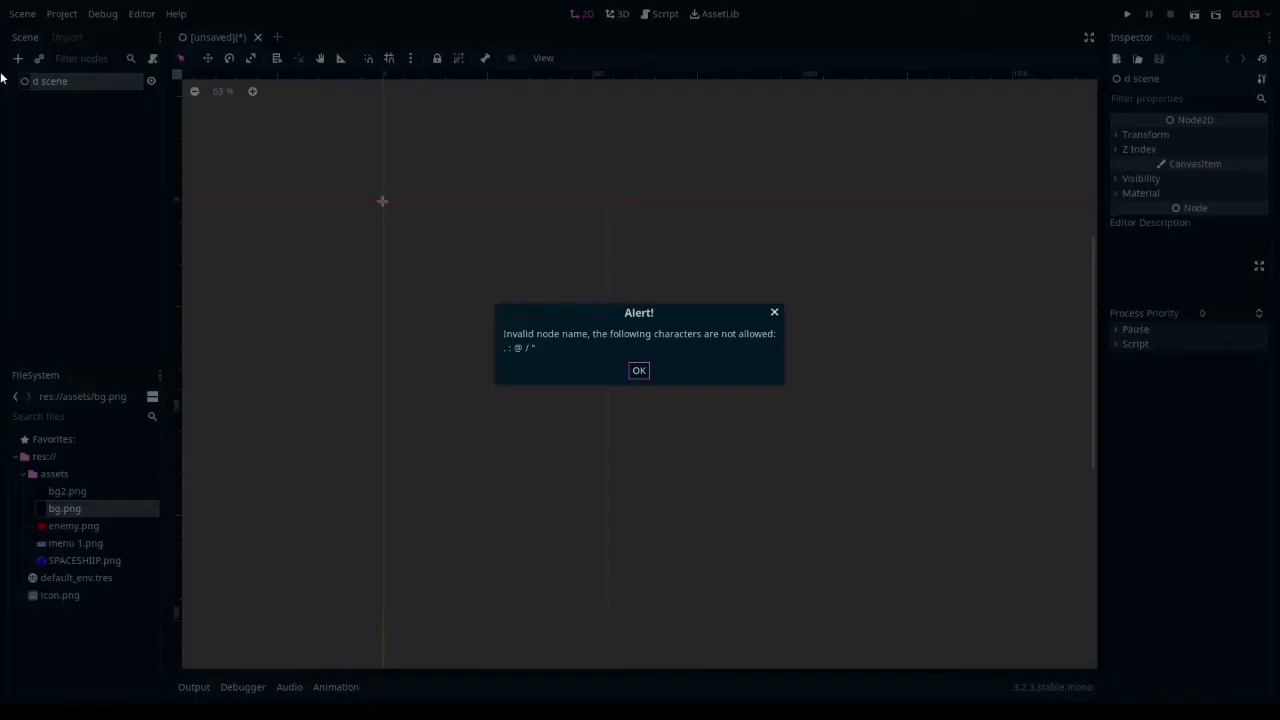
pyautogui.click(638, 369)
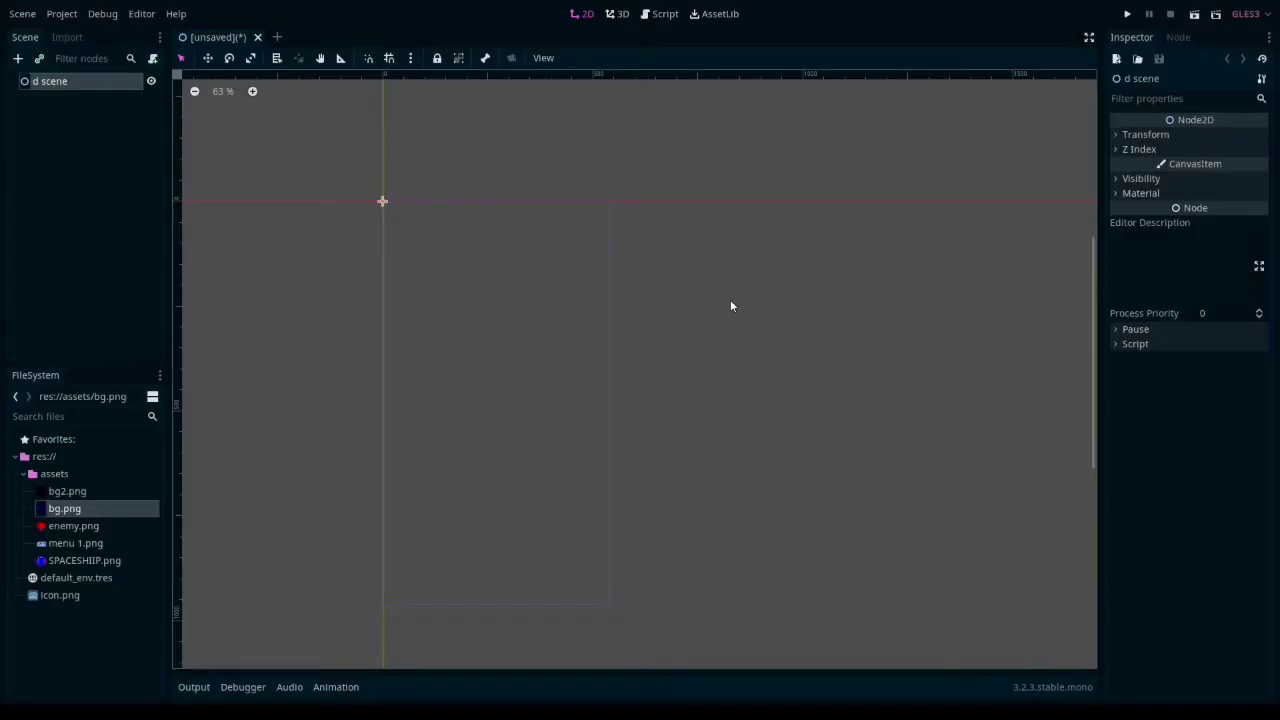
pyautogui.doubleClick(86, 81)
pyautogui.click(34, 81)
pyautogui.write('2')
pyautogui.click(77, 174)
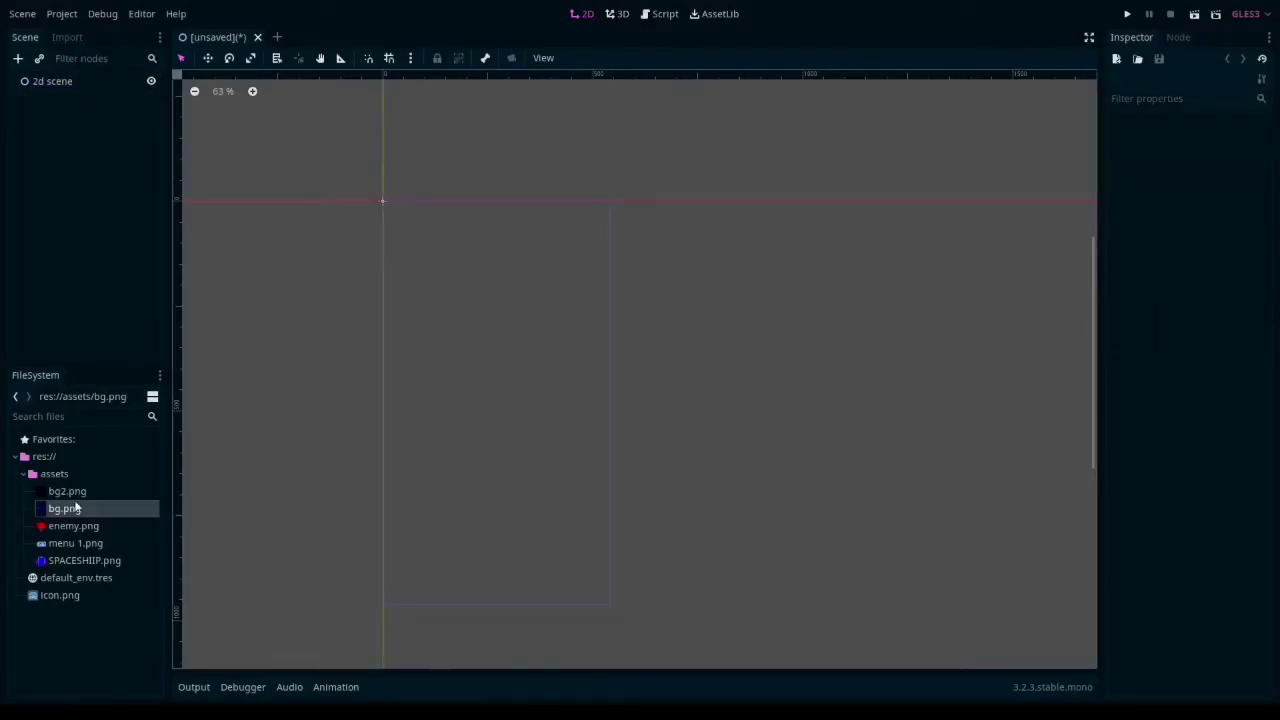
# - Add a Sprite node as a child of the 2d scene root
pyautogui.rightClick(56, 80)
pyautogui.click(95, 91)
pyautogui.write('sprite')
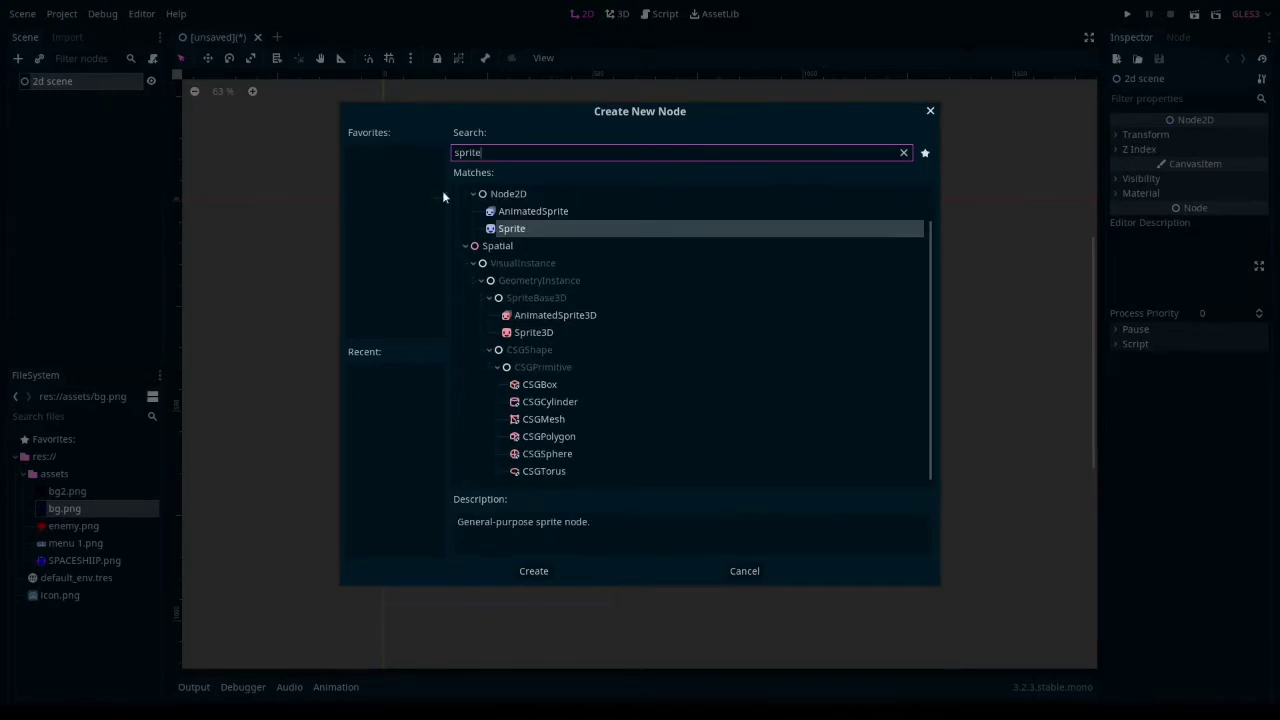
pyautogui.press('Return')
# - Enable texture repeat in the import settings of bg.png and return to the scene tree
pyautogui.click(76, 510)
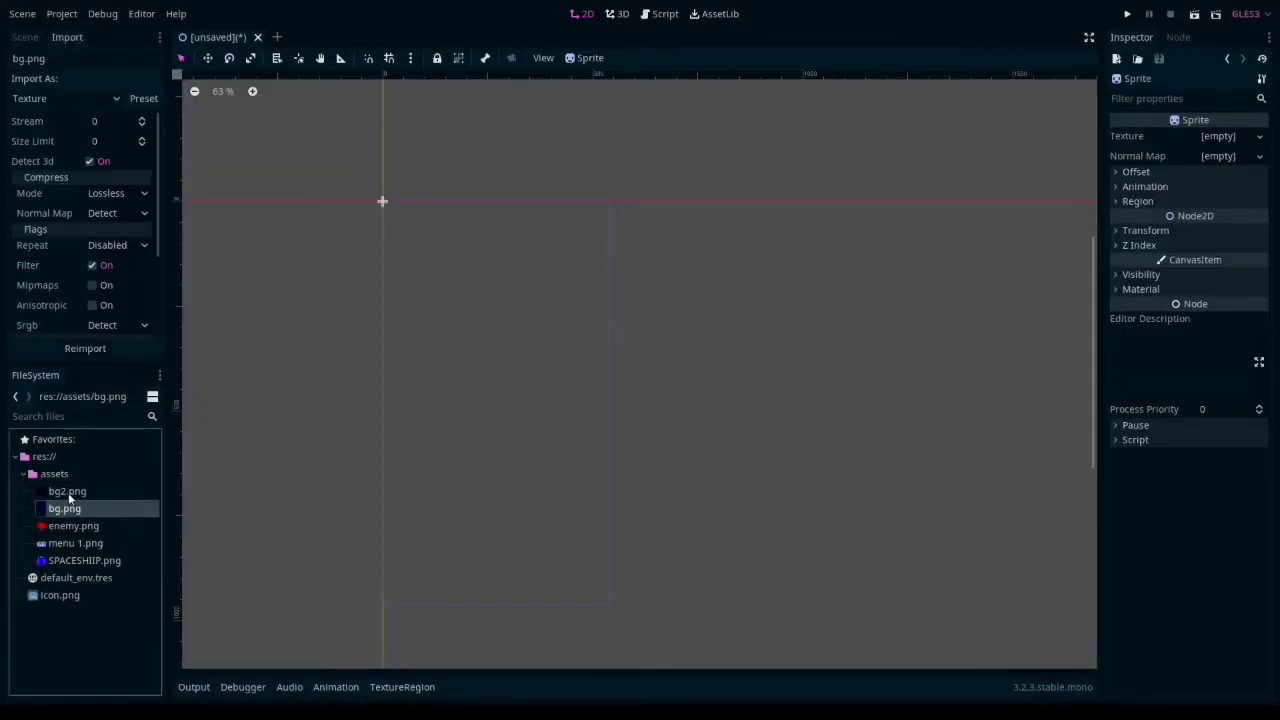
pyautogui.scroll(-3, 77, 229)
pyautogui.scroll(1, 77, 229)
pyautogui.click(117, 190)
pyautogui.click(121, 225)
pyautogui.click(24, 40)
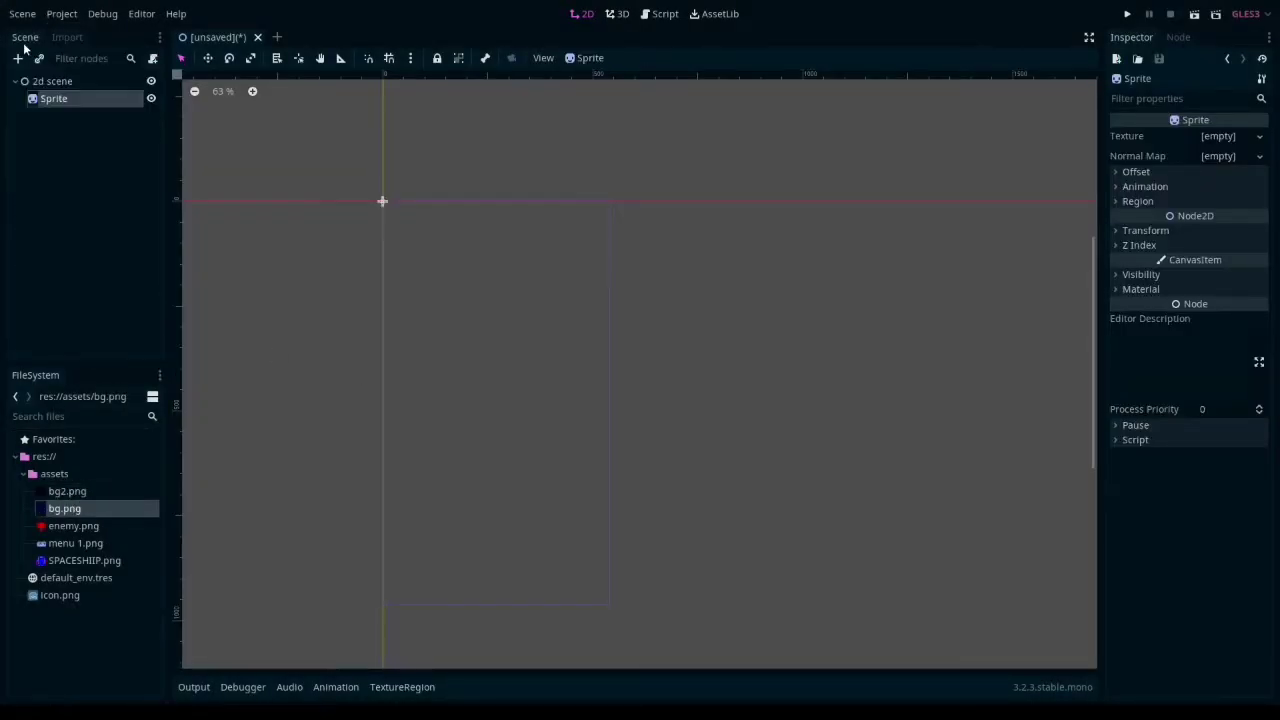
# - Assign bg.png as the Sprite's texture and turn off its centered offset so it starts at the origin
pyautogui.moveTo(65, 512); pyautogui.dragTo(1218, 137)
pyautogui.click(1139, 227)
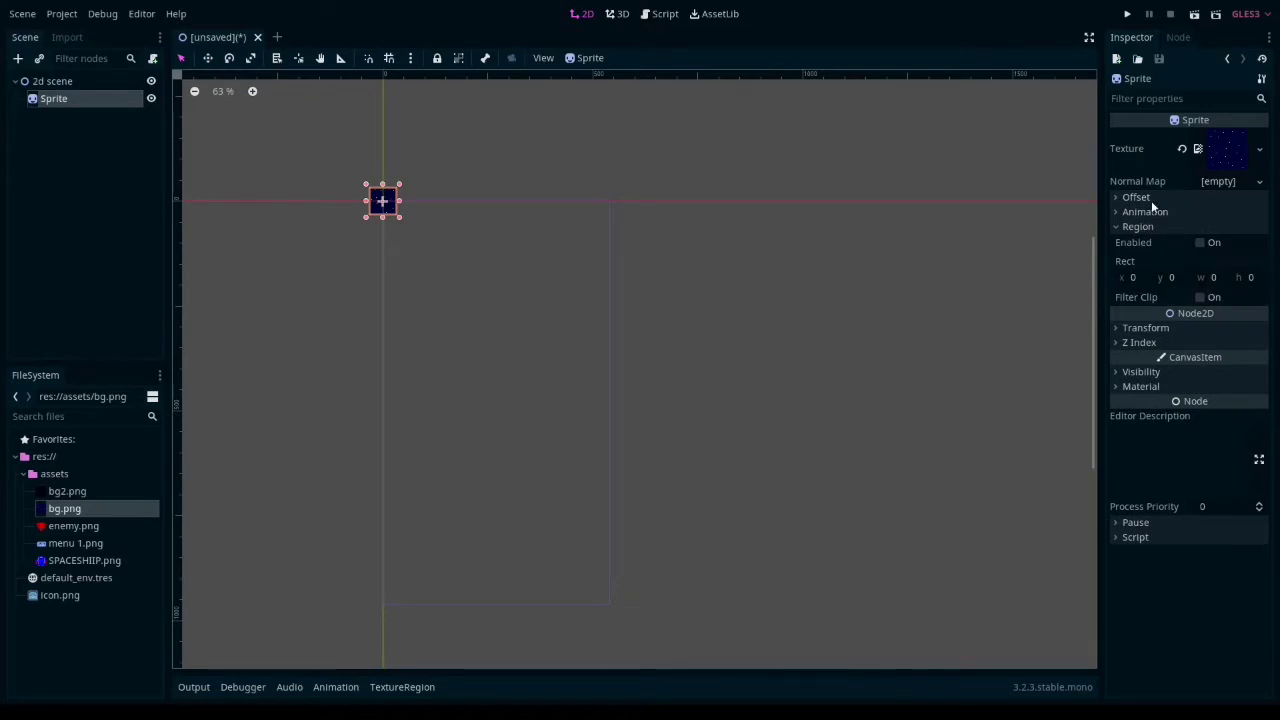
pyautogui.click(1150, 199)
pyautogui.click(1200, 213)
pyautogui.click(1157, 198)
# - Enable the Sprite's texture region and set its rectangle to 540 wide and 960 high
pyautogui.click(1212, 277)
pyautogui.write('540')
pyautogui.press('Return')
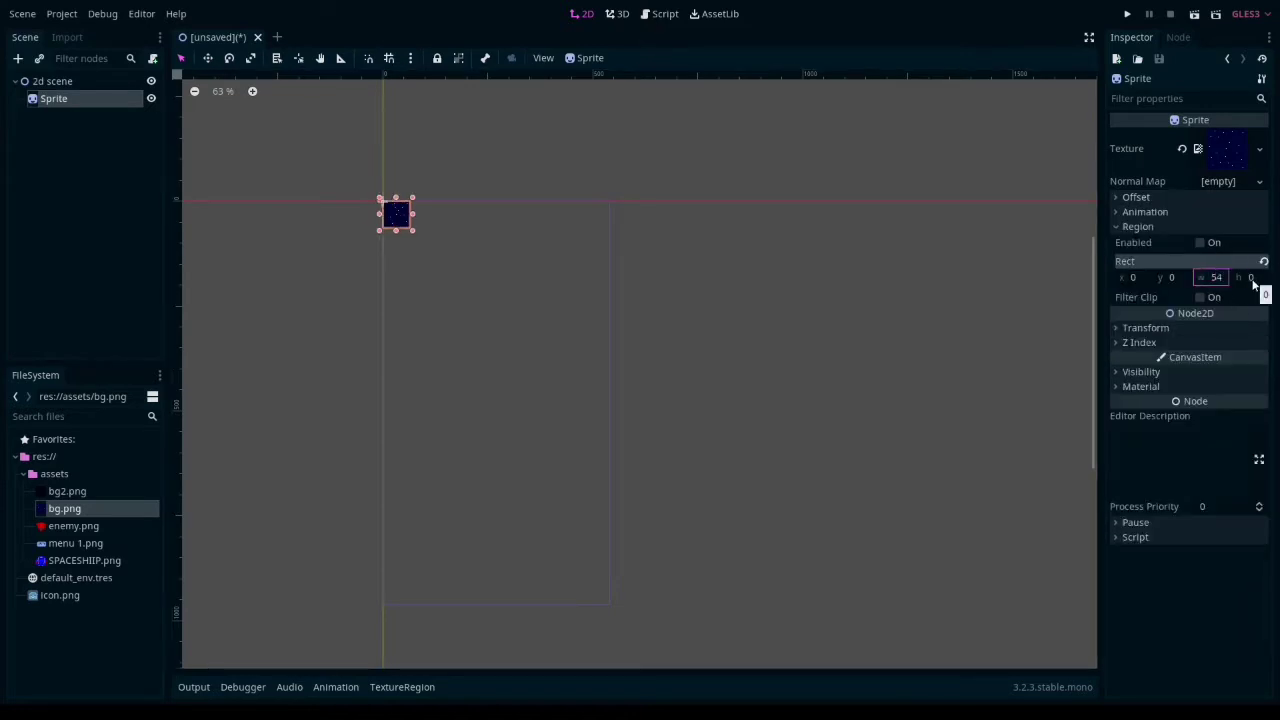
pyautogui.click(1253, 279)
pyautogui.click(1200, 242)
pyautogui.click(1250, 277)
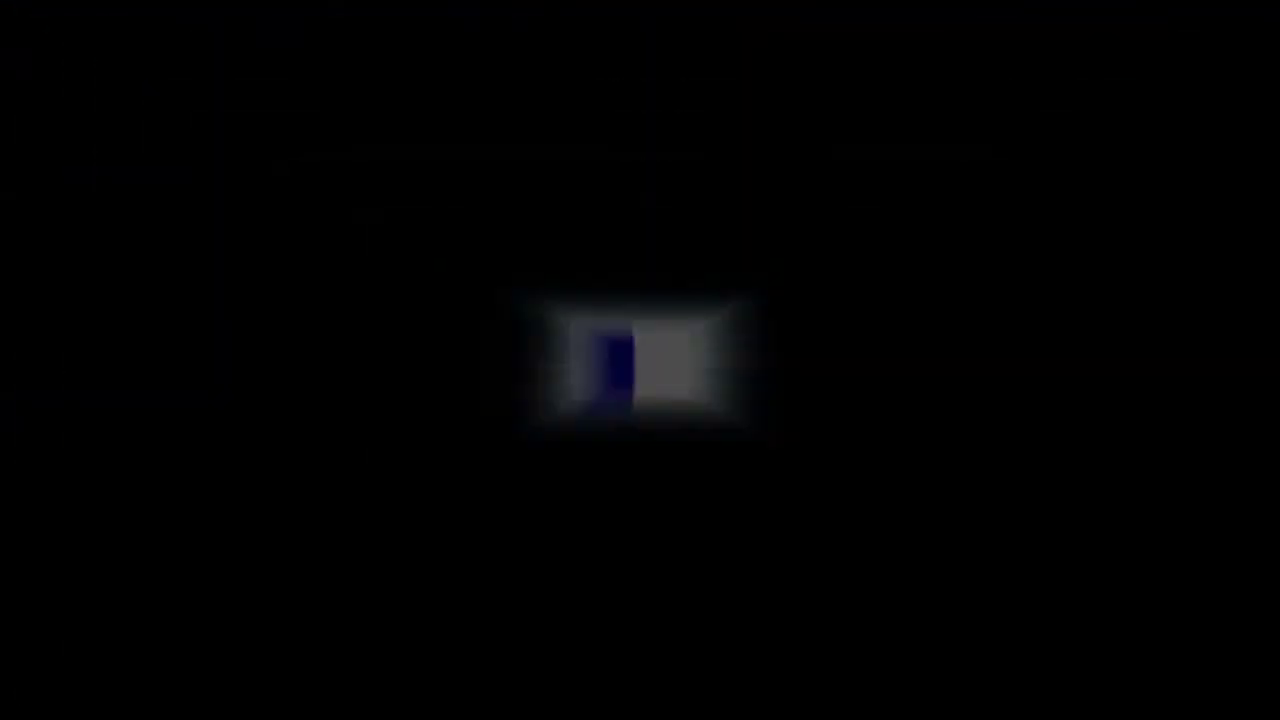
# - Examine the tiled star background up close and across the whole game frame
pyautogui.scroll(2, 606, 451)
pyautogui.scroll(-2, 589, 405)
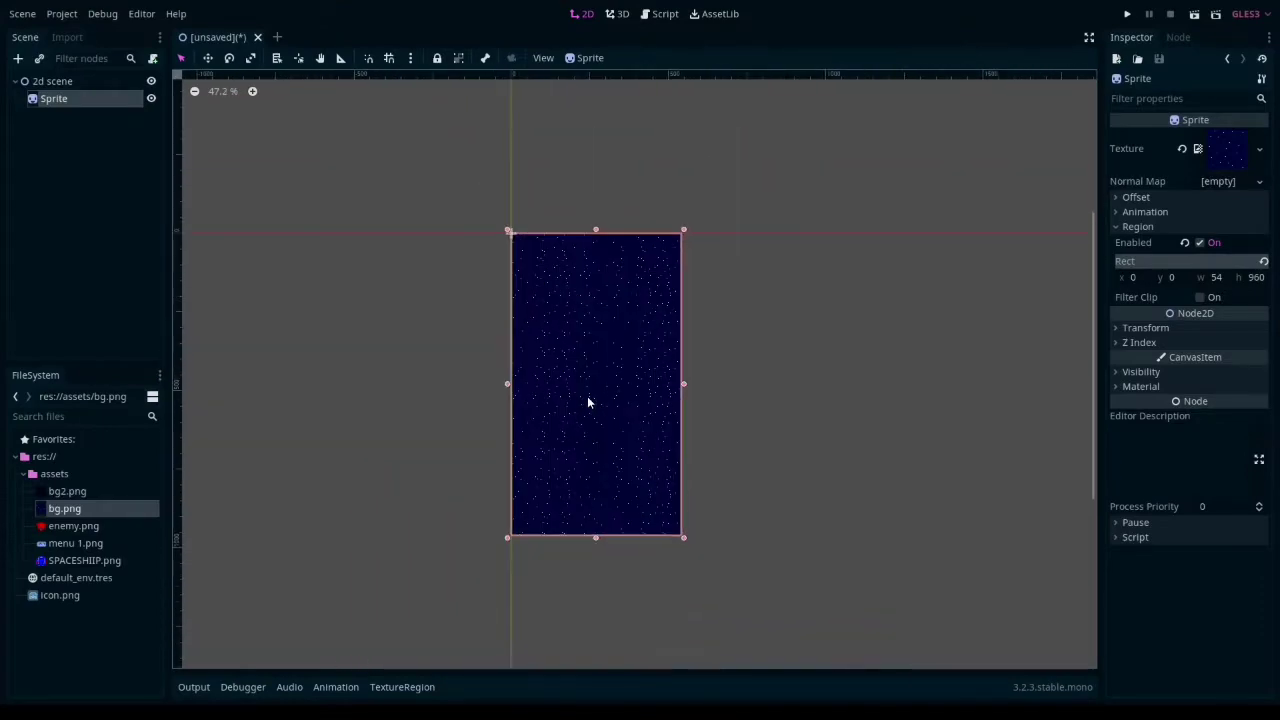
pyautogui.scroll(1, 587, 396)
pyautogui.scroll(6, 588, 387)
pyautogui.moveTo(642, 372); pyautogui.dragTo(530, 383, button='middle')
pyautogui.scroll(-3, 515, 378)
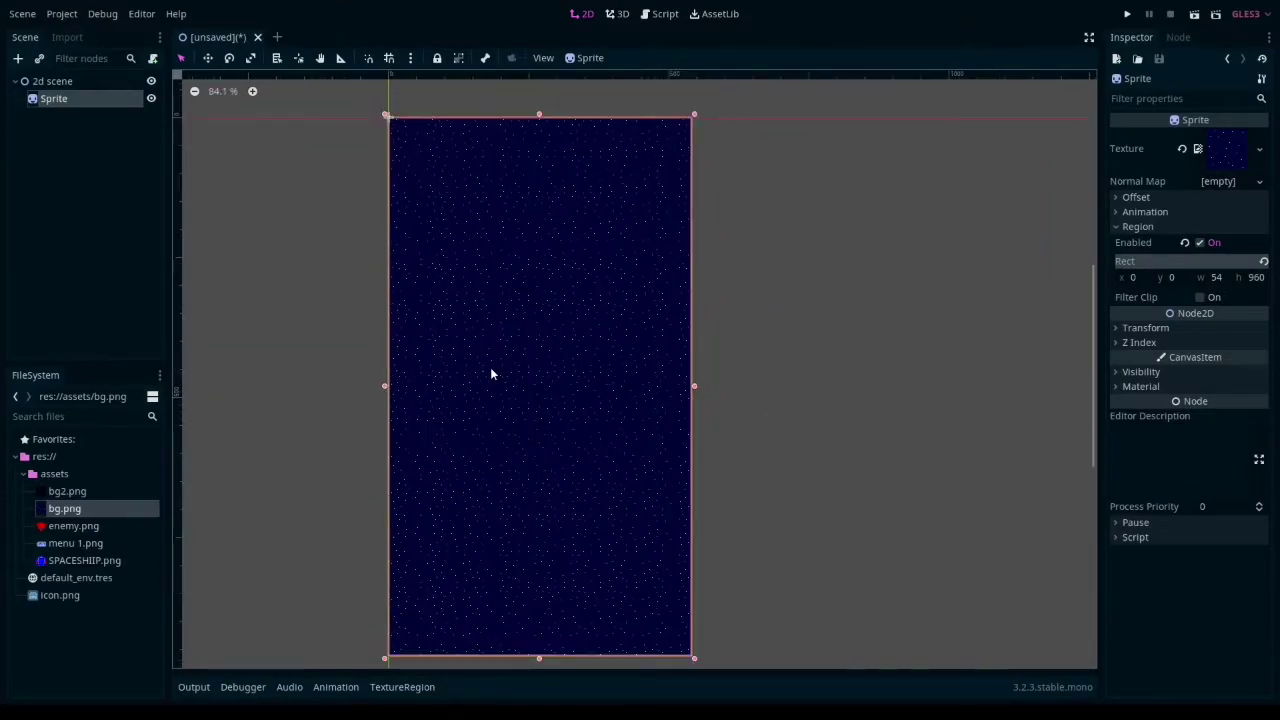
pyautogui.scroll(-1, 491, 369)
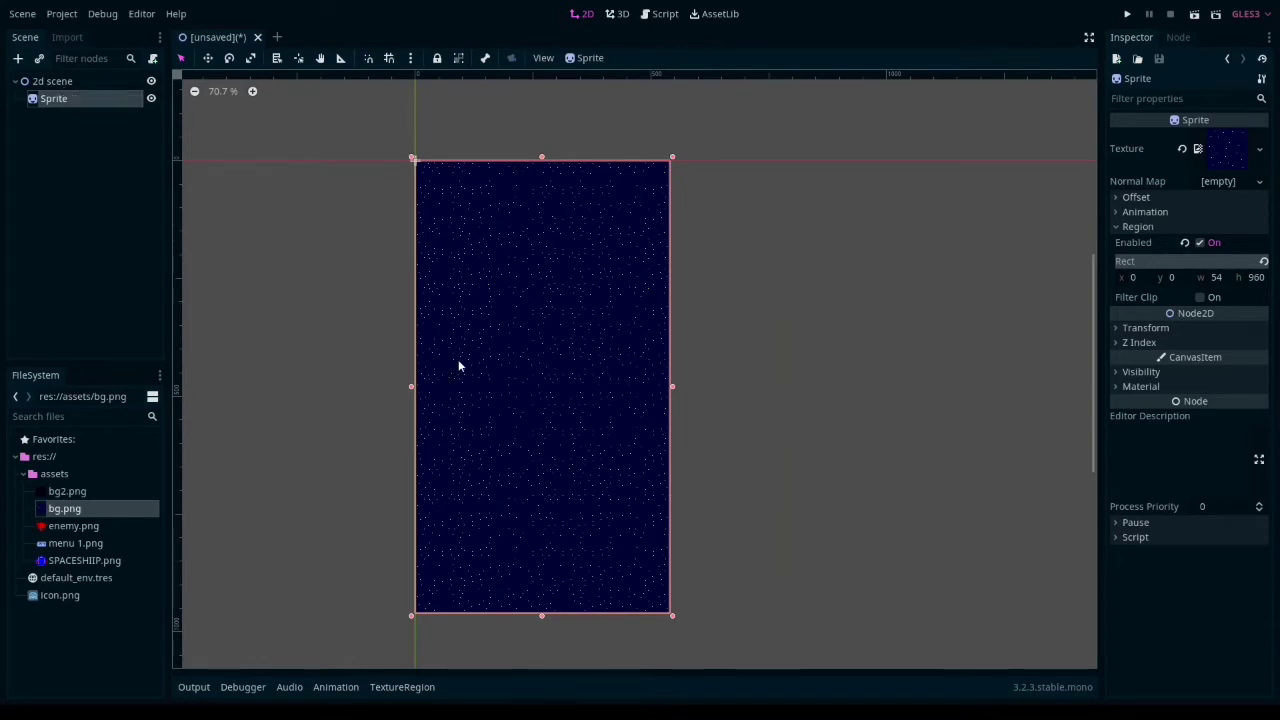
# - Add an Area2D child node to the 2d scene root and name it Player
pyautogui.rightClick(50, 84)
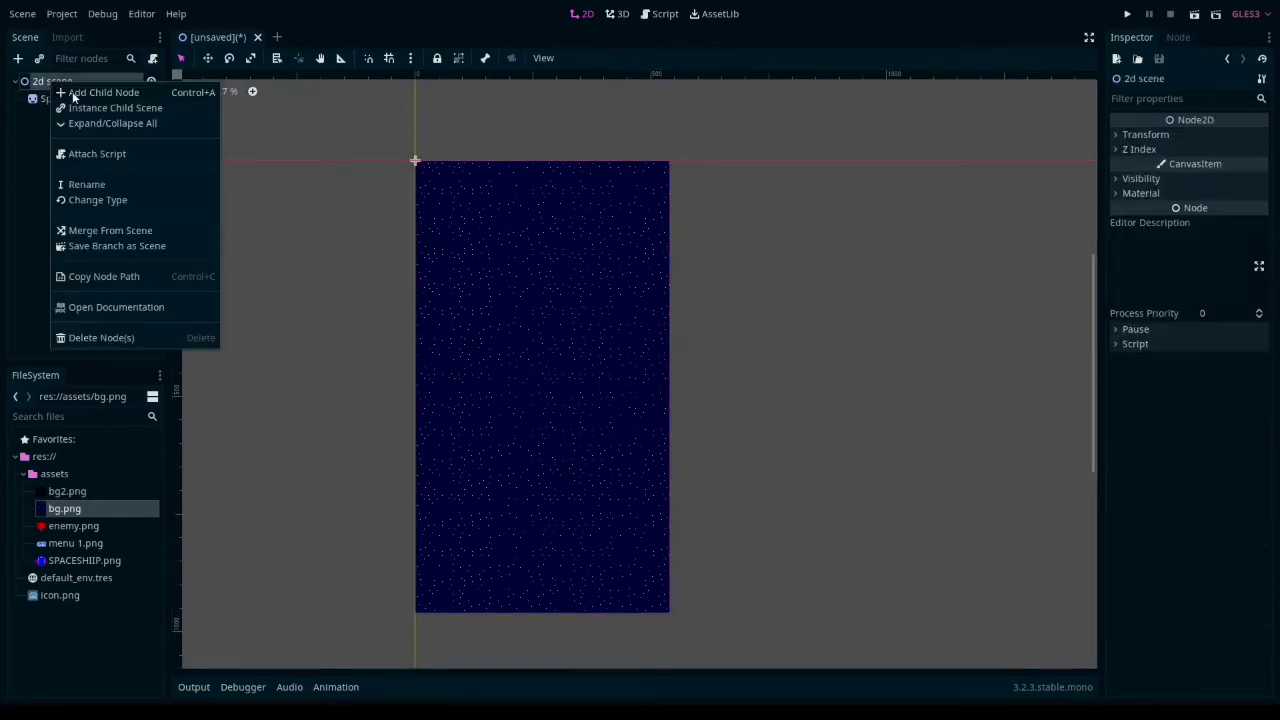
pyautogui.click(72, 89)
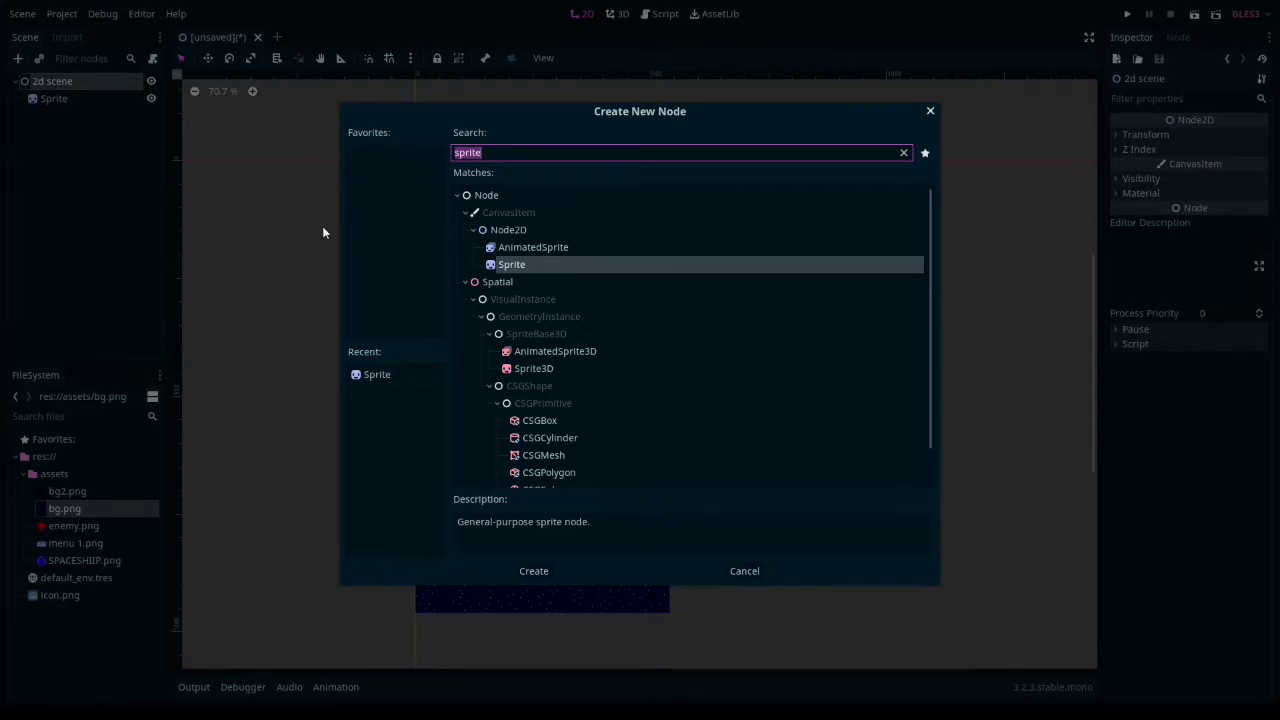
pyautogui.write('area')
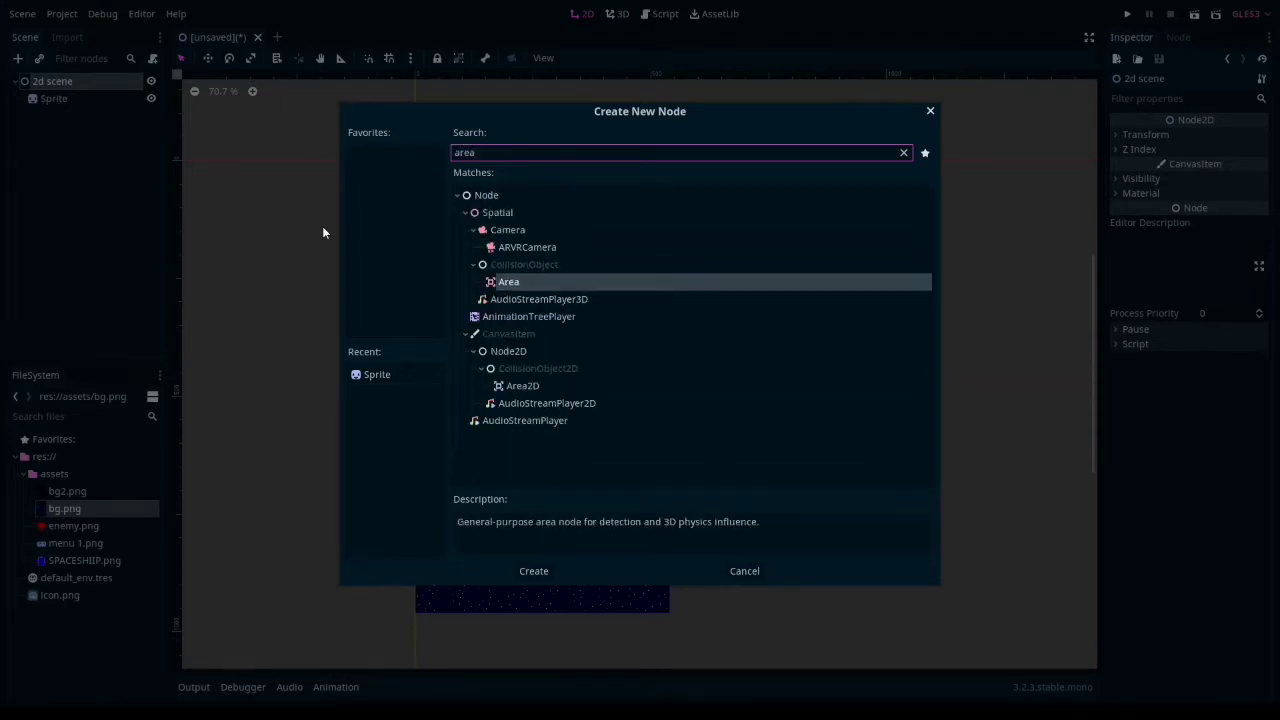
pyautogui.click(522, 386)
pyautogui.click(598, 567)
pyautogui.doubleClick(62, 121)
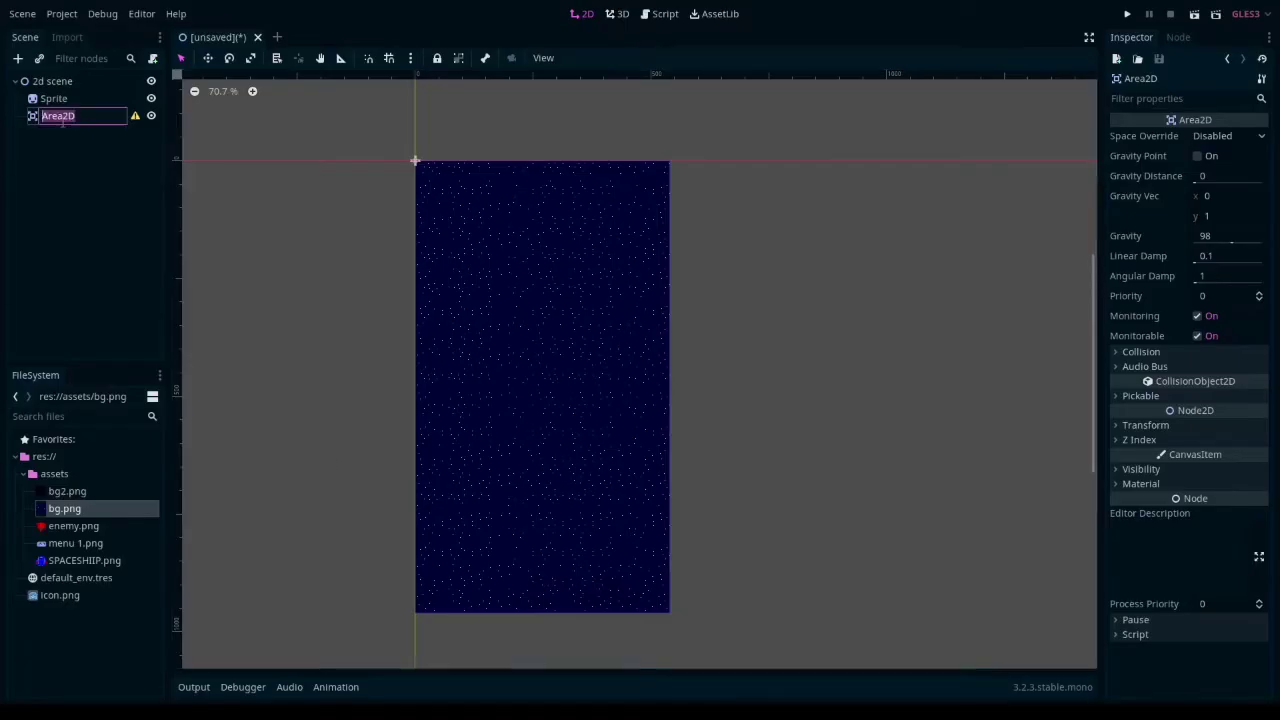
pyautogui.write('Player')
pyautogui.press('Return')
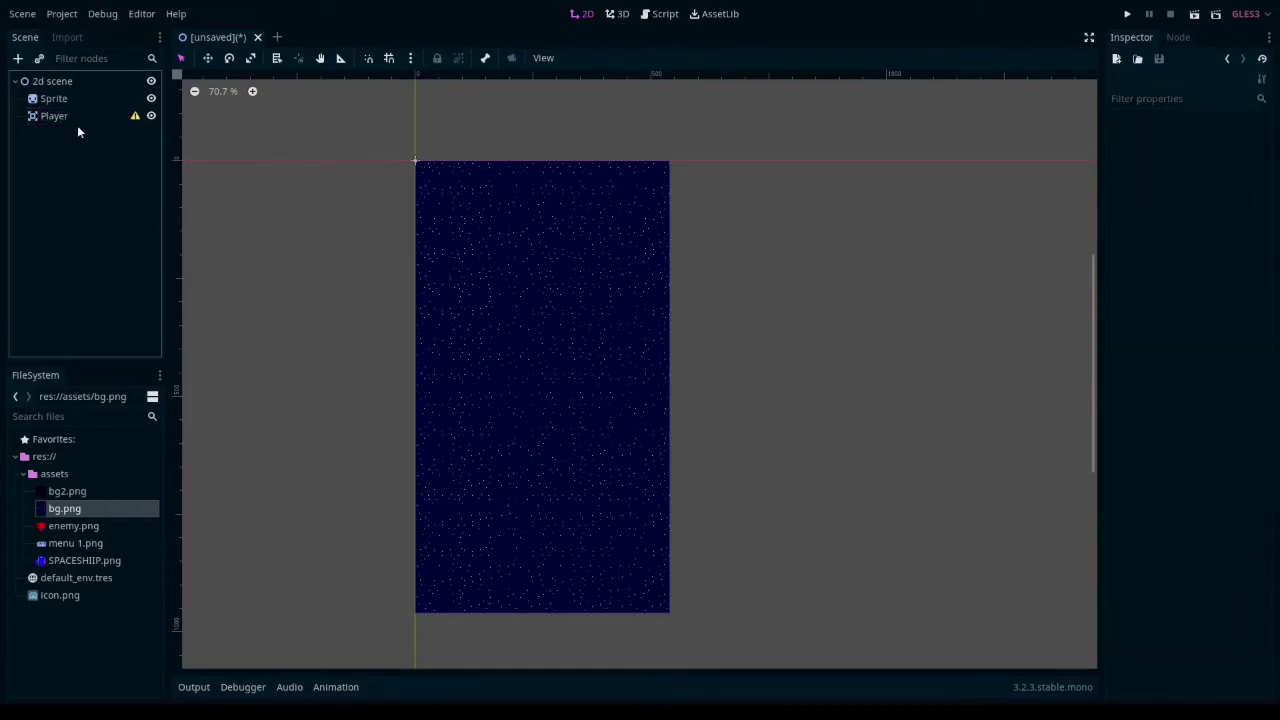
# - Save the Player branch as Player.tscn in a new Player folder and open that scene for editing
pyautogui.rightClick(82, 115)
pyautogui.click(132, 387)
pyautogui.rightClick(563, 203)
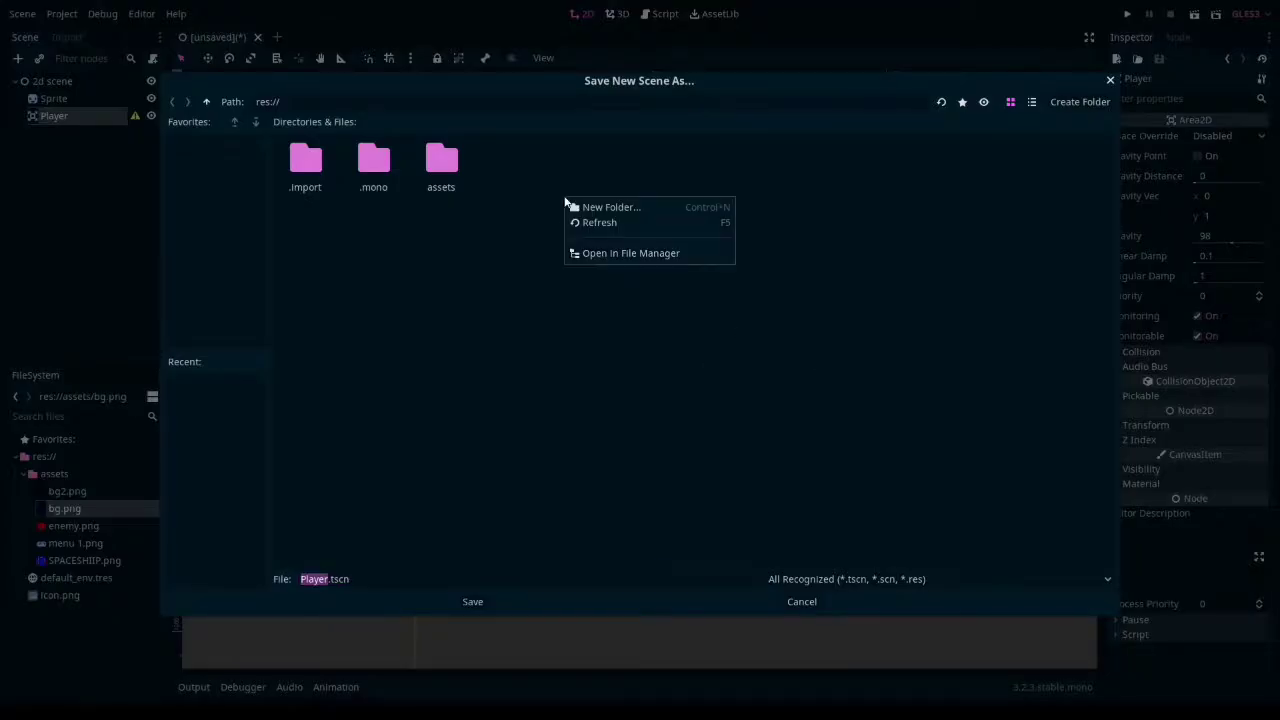
pyautogui.click(596, 257)
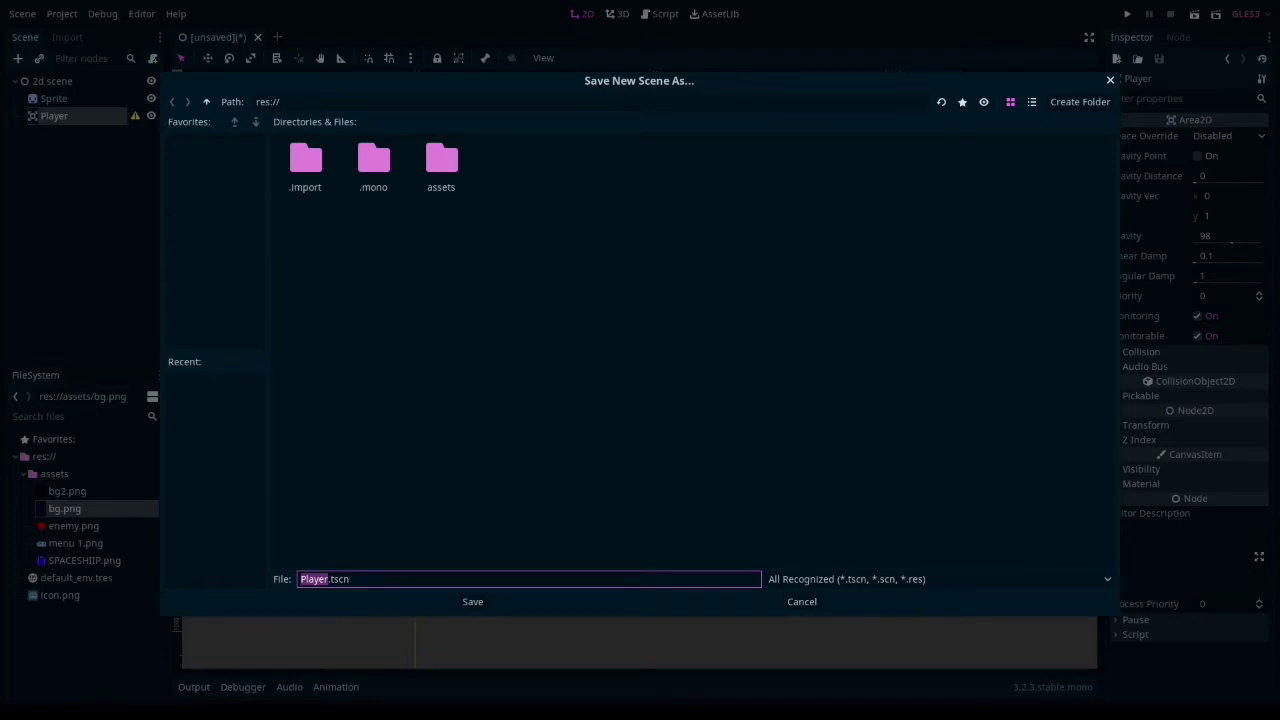
pyautogui.doubleClick(508, 162)
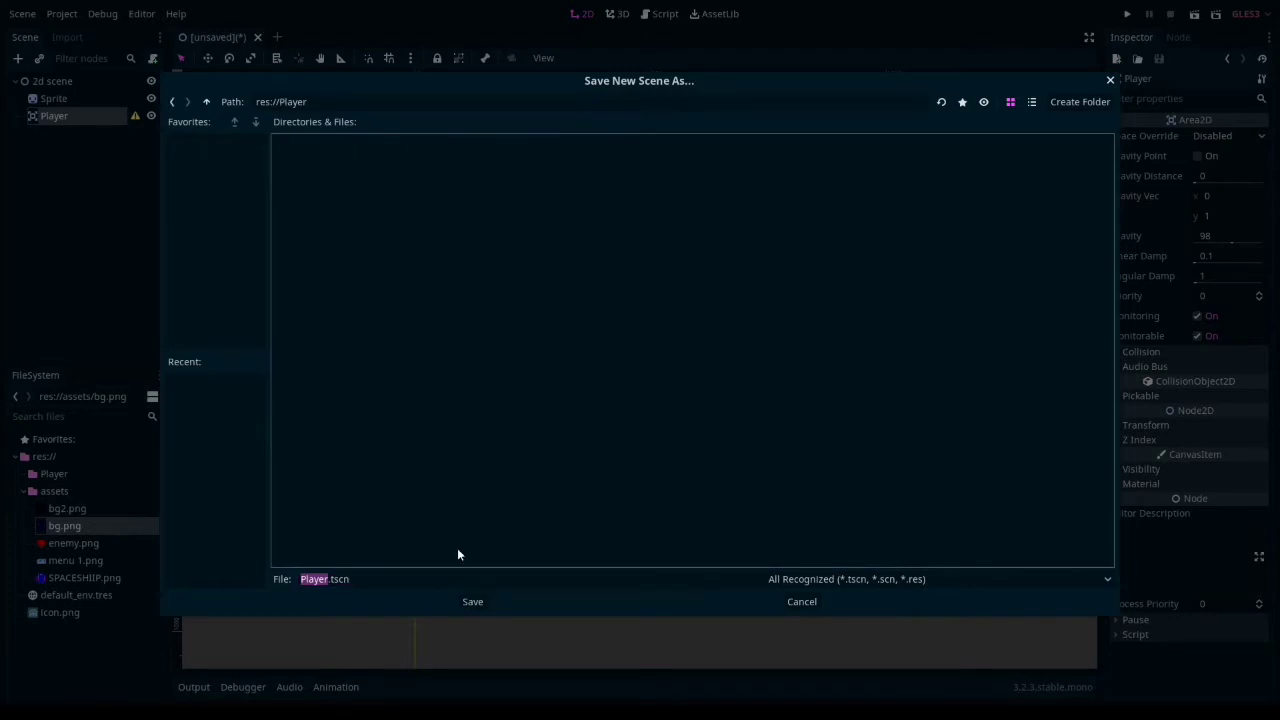
pyautogui.click(472, 601)
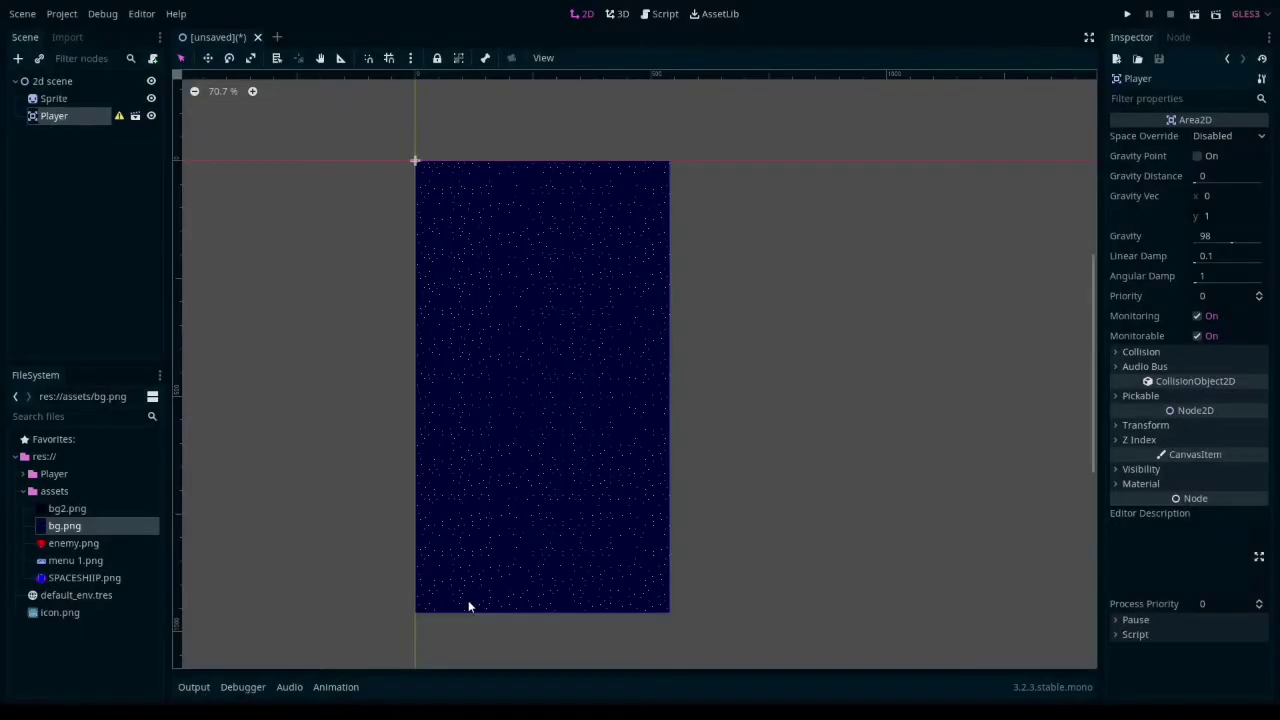
pyautogui.click(135, 116)
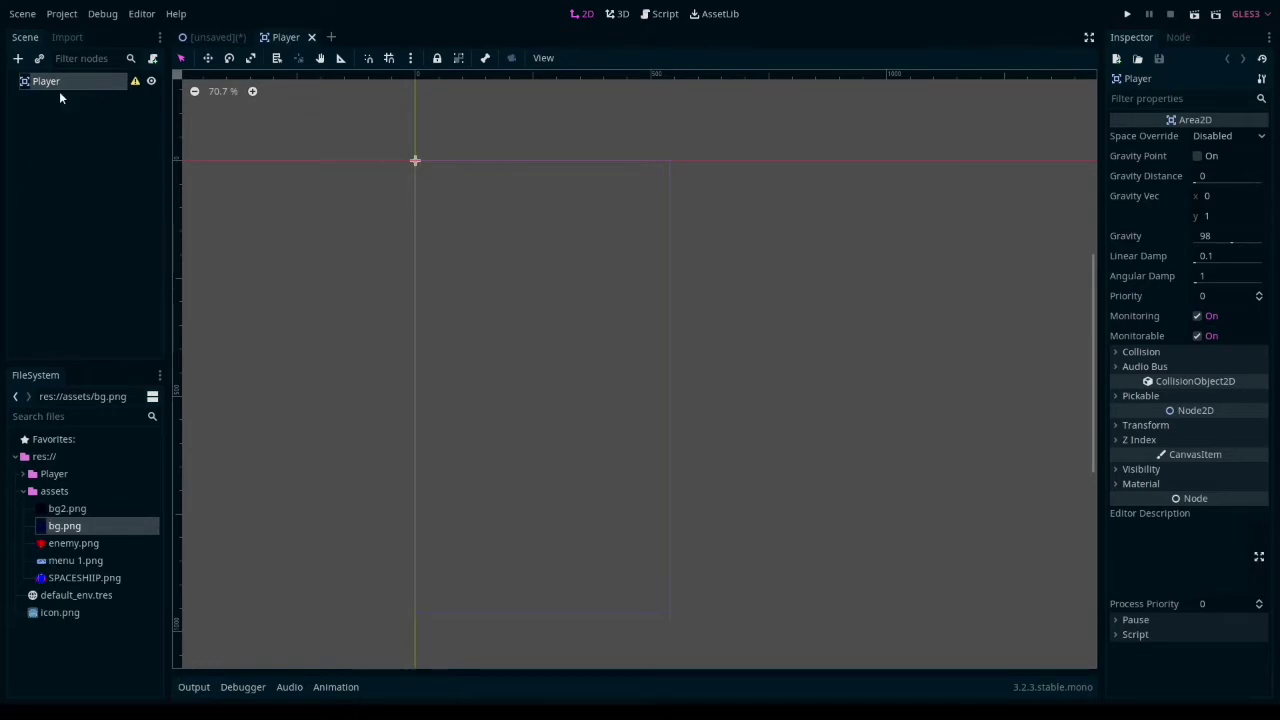
# - Add a Sprite child to the Player node, assign SPACESHIIP.png as its texture, and open the image's import settings
pyautogui.rightClick(66, 85)
pyautogui.click(86, 94)
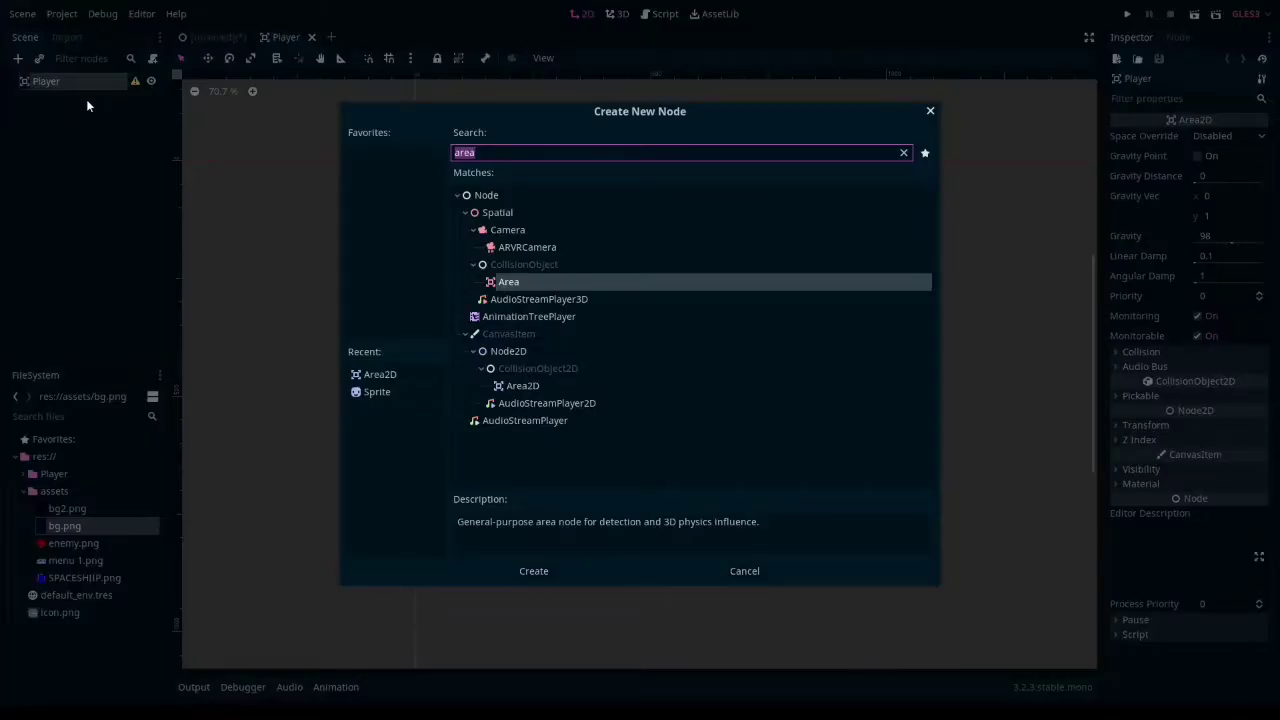
pyautogui.write('sprite')
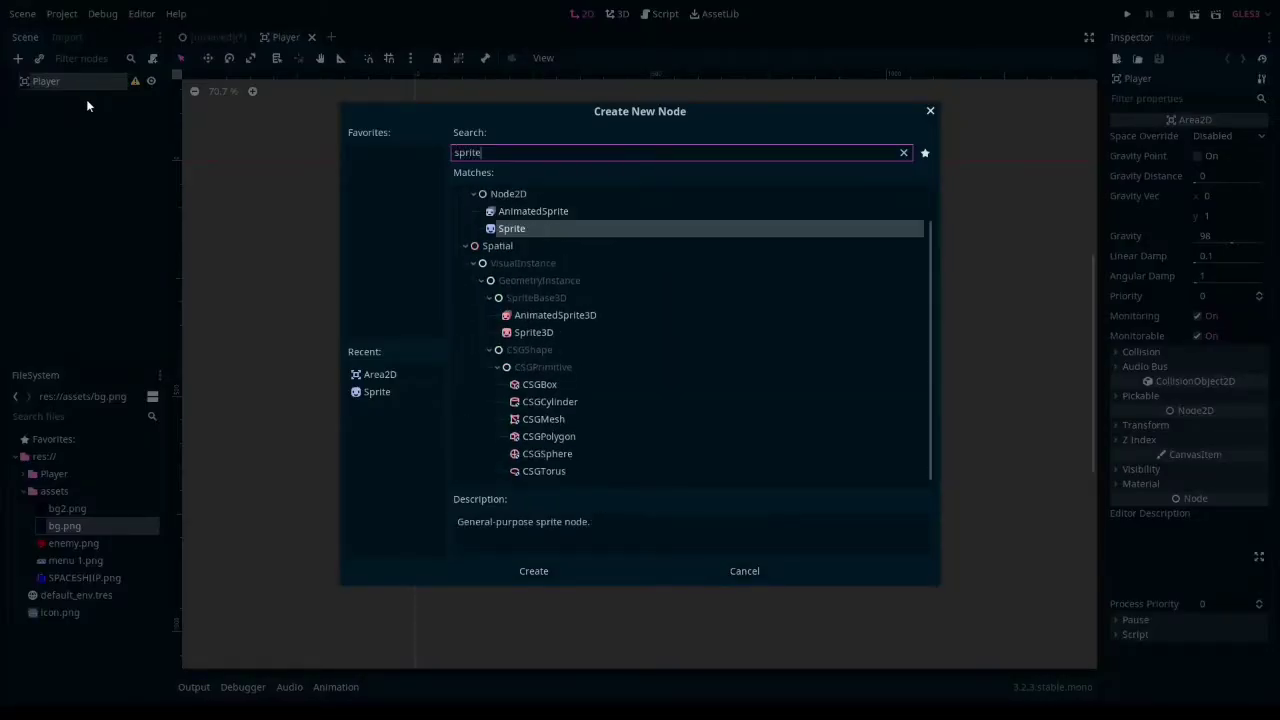
pyautogui.press('Return')
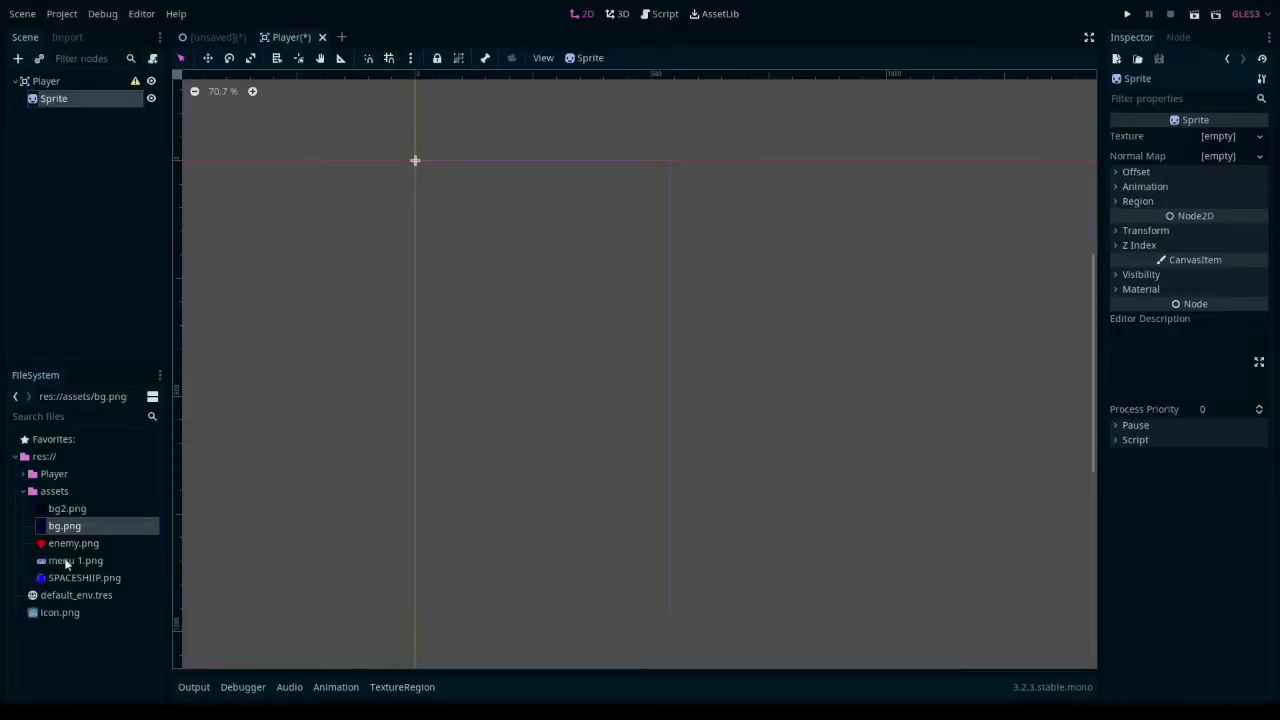
pyautogui.moveTo(64, 543); pyautogui.dragTo(1210, 133)
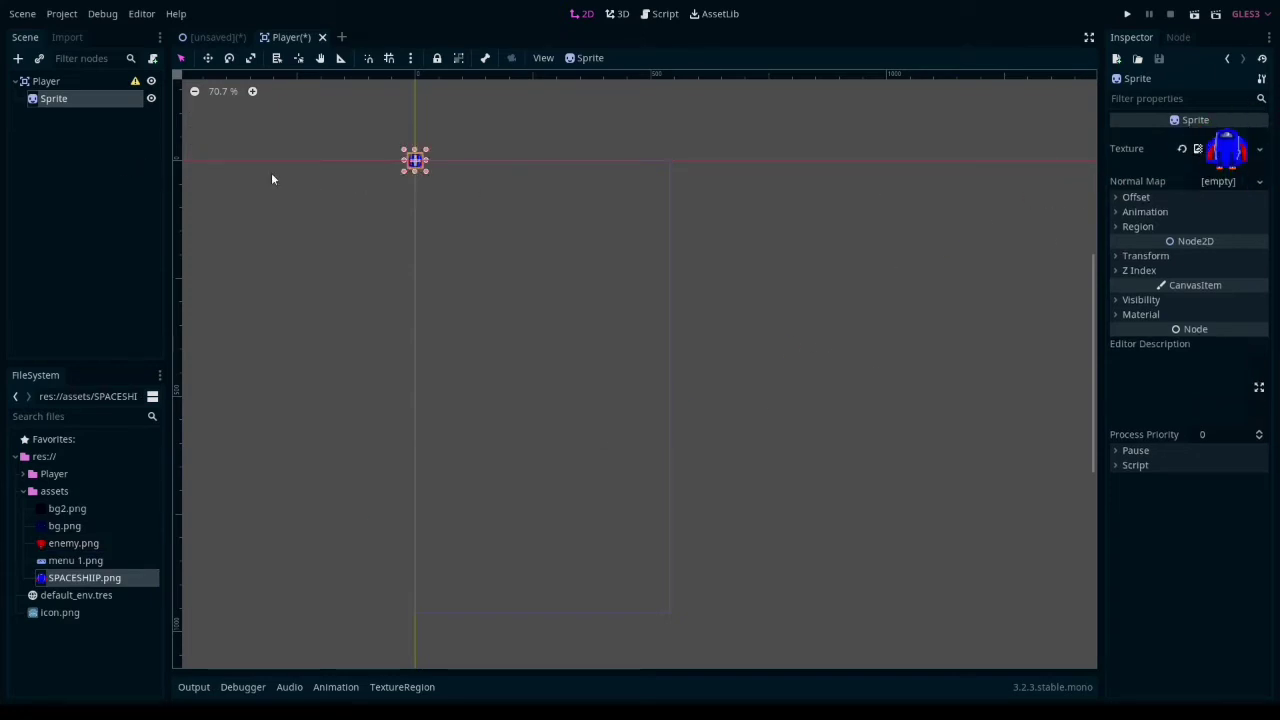
pyautogui.scroll(4, 389, 172)
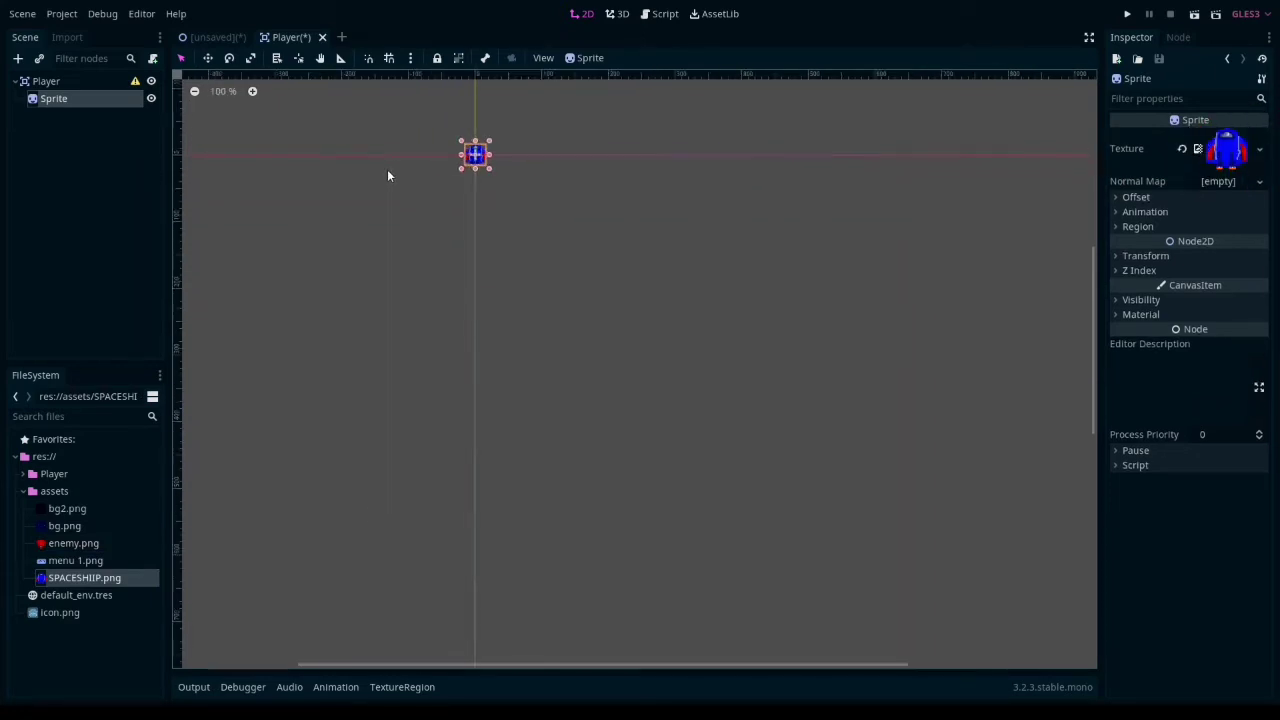
pyautogui.click(67, 37)
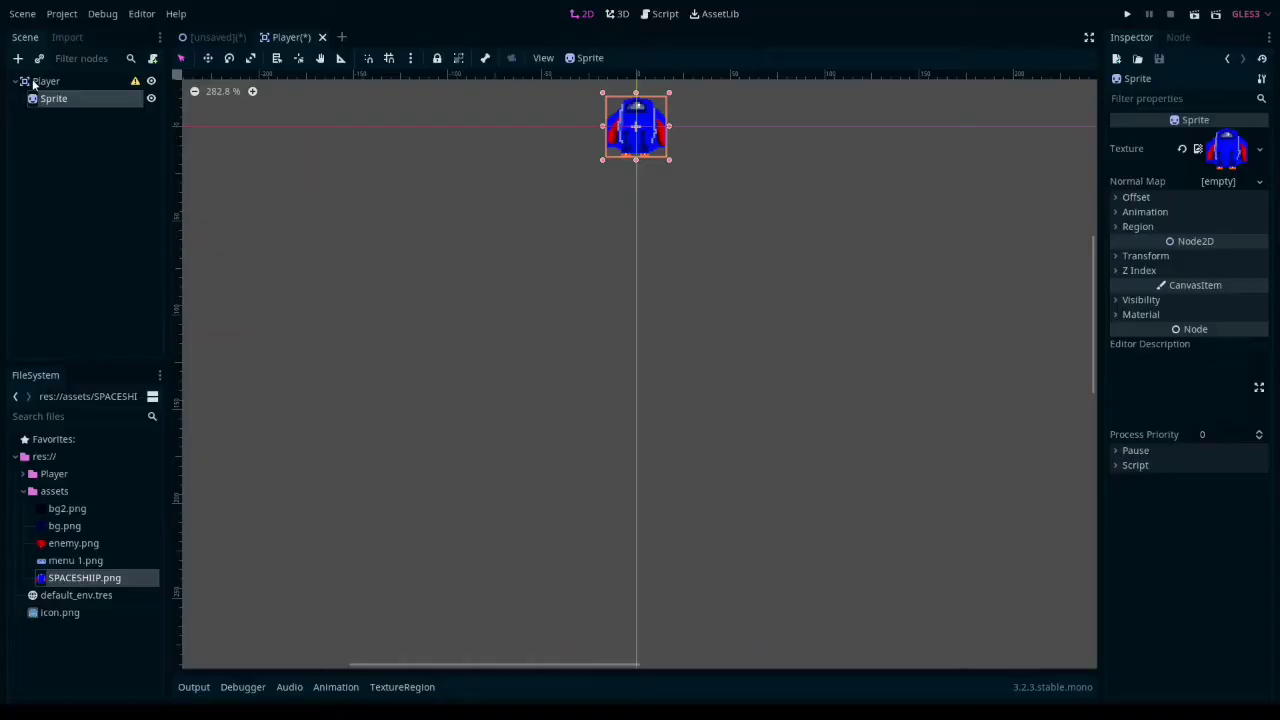
# - Add a CollisionPolygon2D node as a child of Player
pyautogui.click(80, 86)
pyautogui.hotkey('ctrl', 'a')
pyautogui.write('colli')
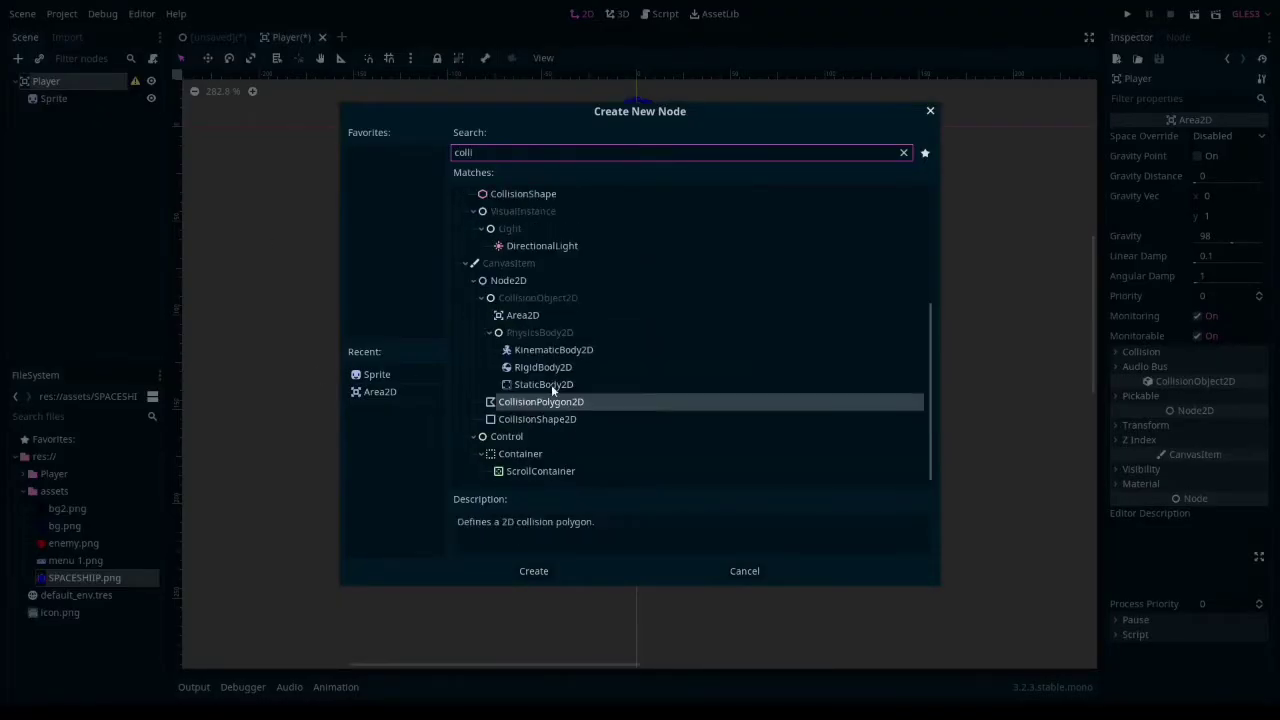
pyautogui.press('Return')
# - Draw a closed collision polygon around the spaceship's outline, from its wings over the rounded nose to the engine flames
pyautogui.scroll(10, 514, 297)
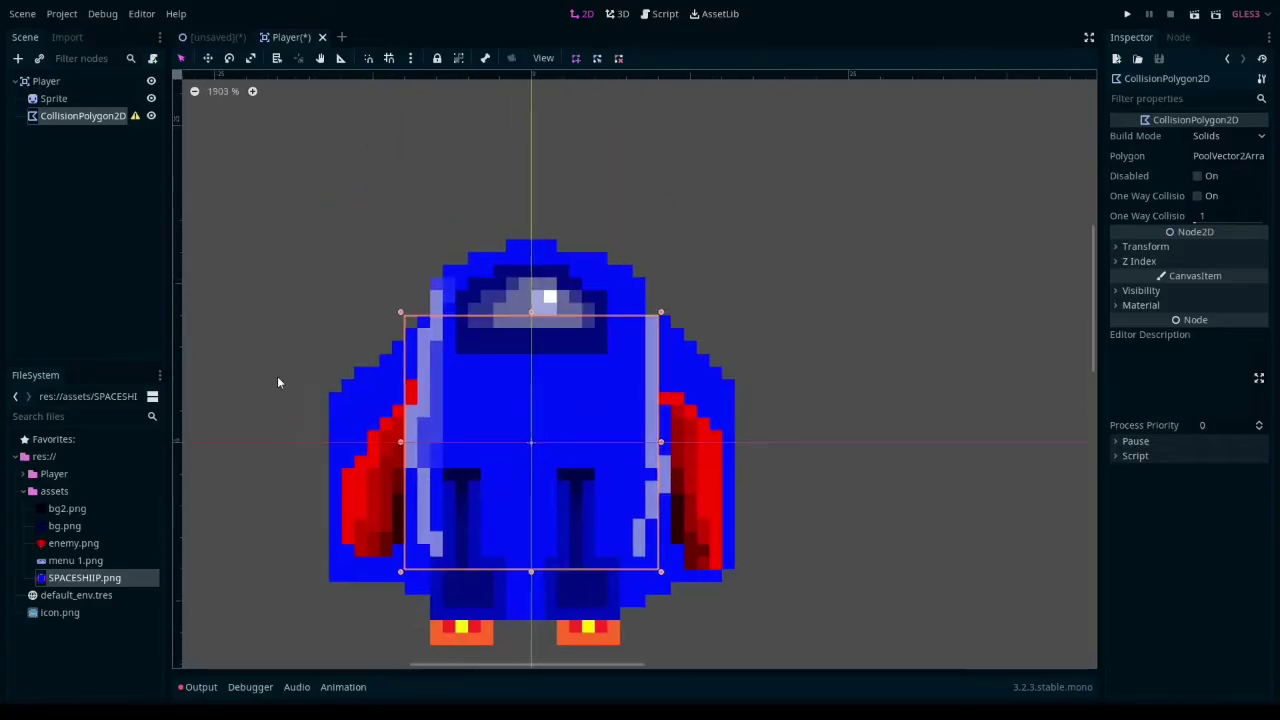
pyautogui.click(329, 391)
pyautogui.click(400, 312)
pyautogui.click(443, 264)
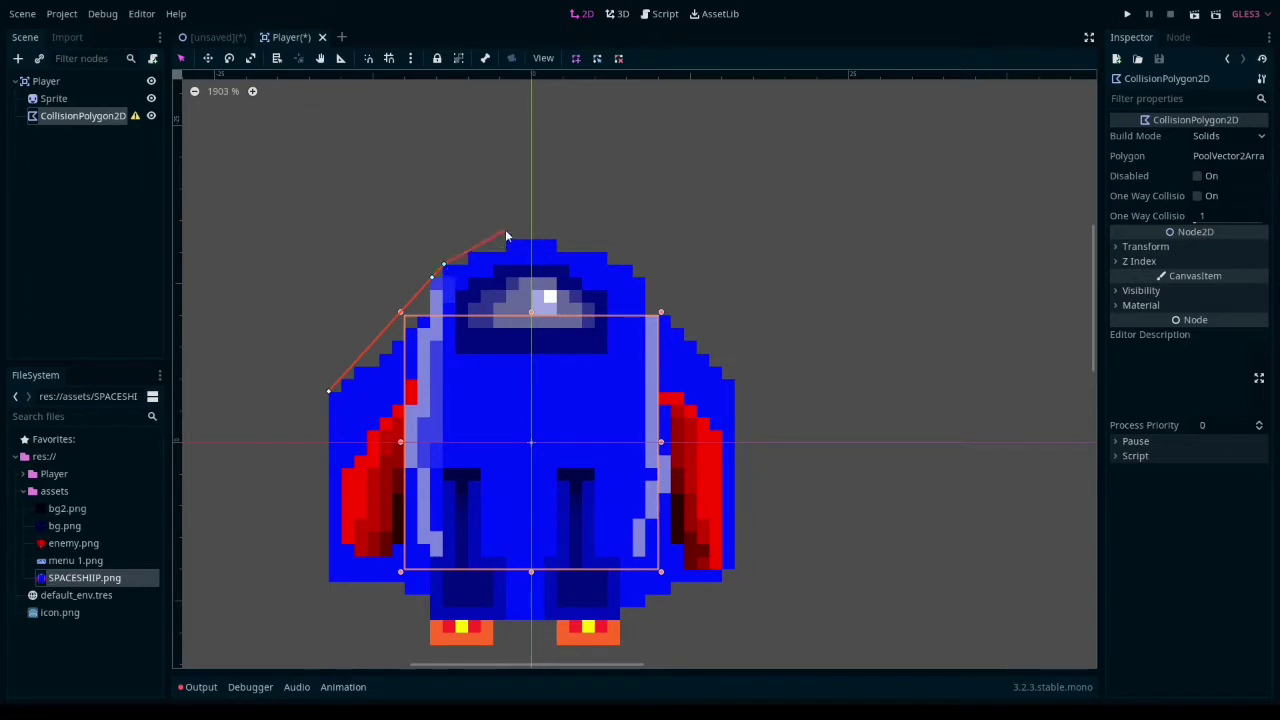
pyautogui.click(506, 240)
pyautogui.click(556, 240)
pyautogui.click(632, 267)
pyautogui.click(734, 378)
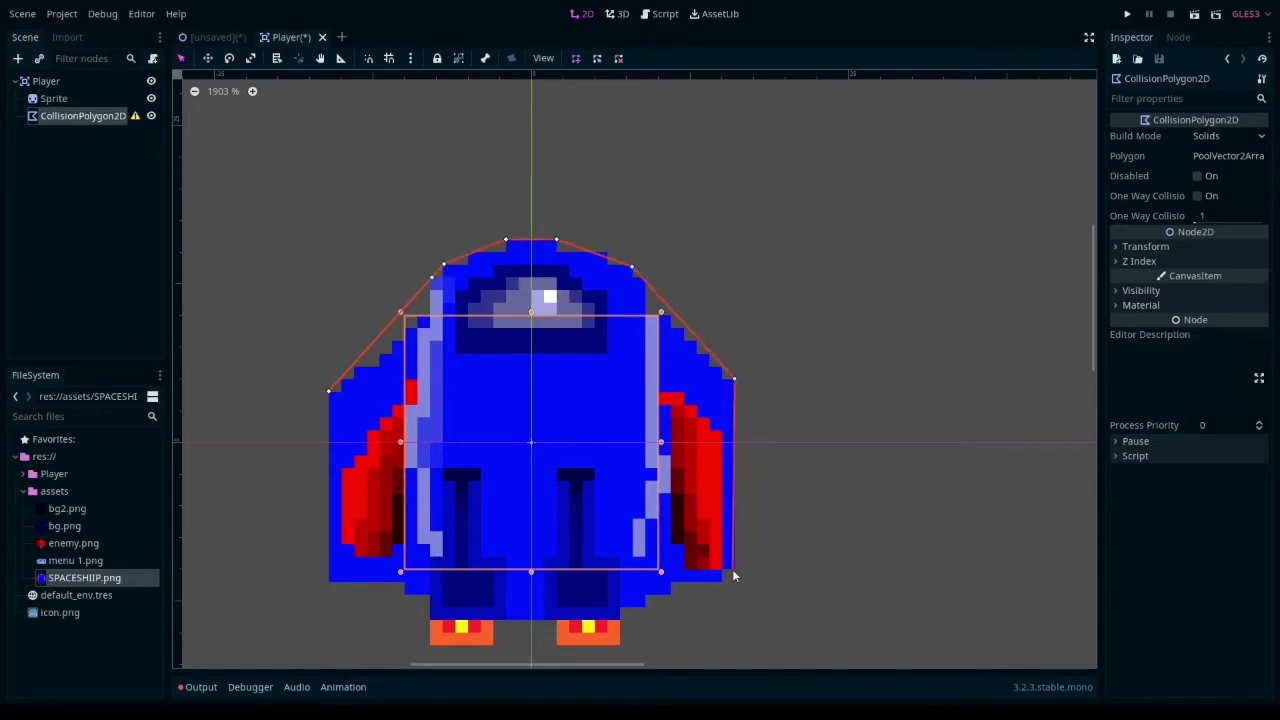
pyautogui.click(734, 568)
pyautogui.click(622, 646)
pyautogui.click(429, 647)
pyautogui.click(329, 580)
pyautogui.click(329, 391)
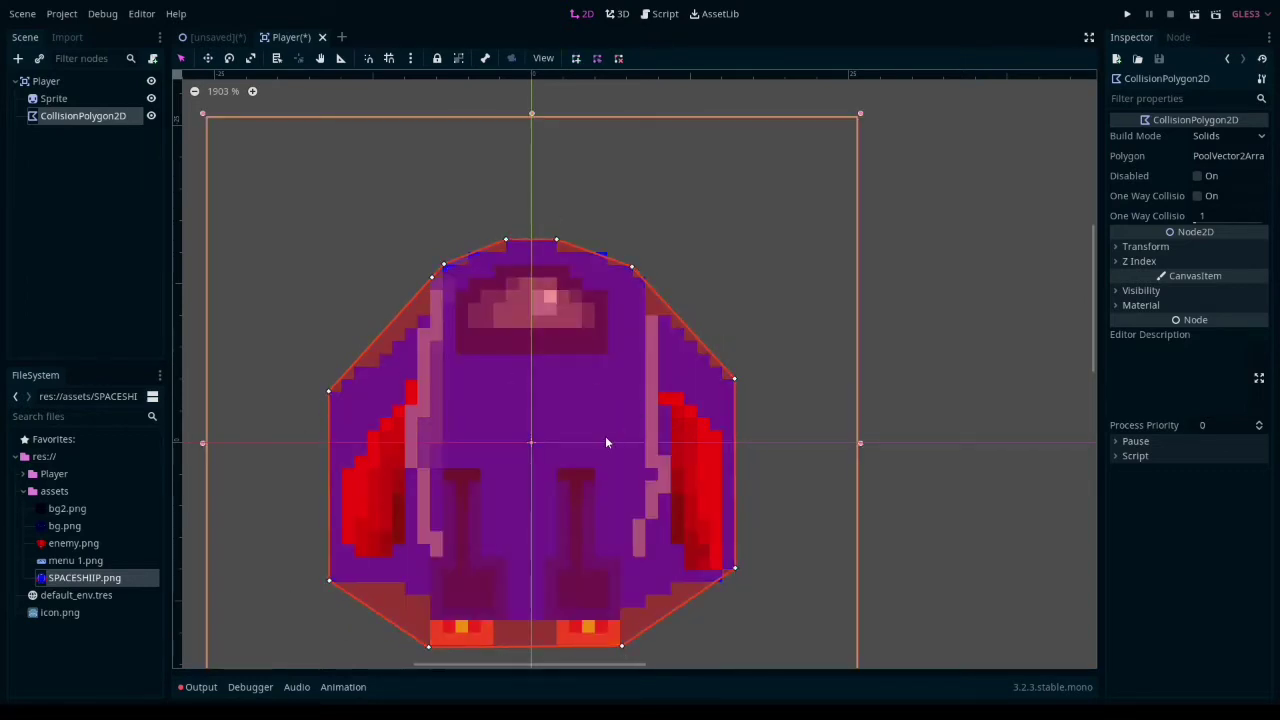
pyautogui.scroll(-10, 592, 407)
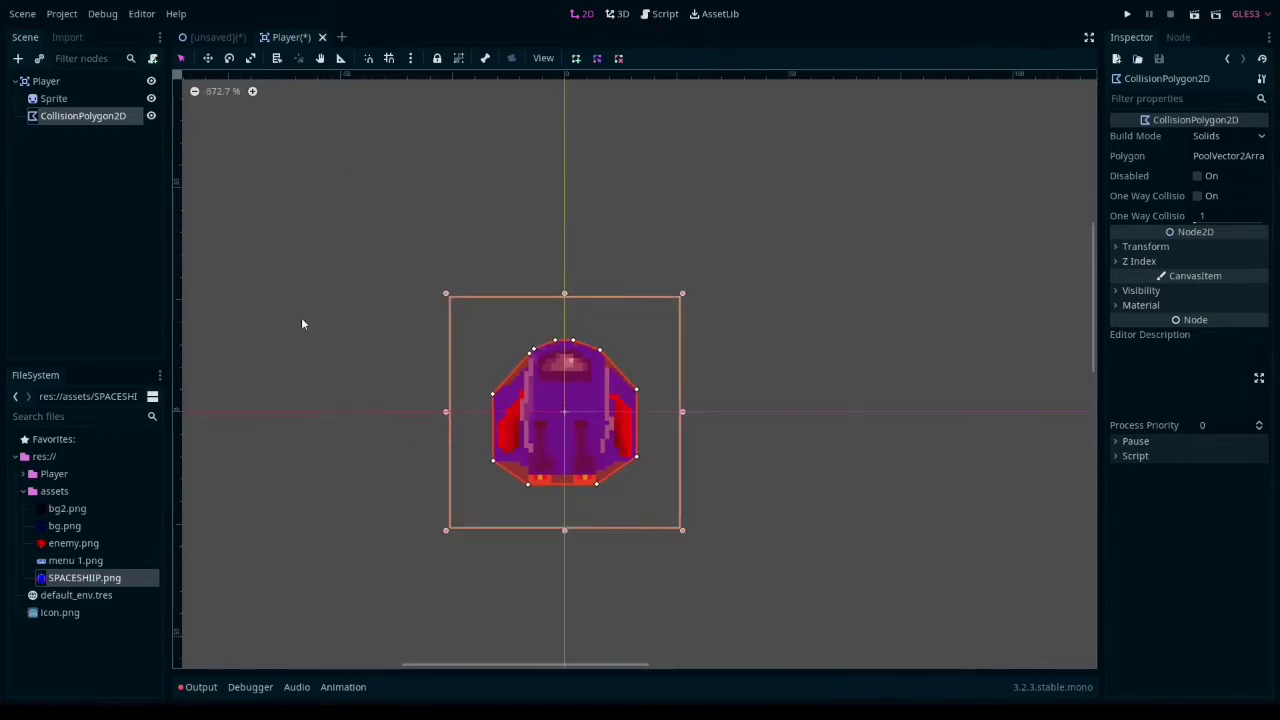
# - Return to the unsaved main scene and save it as "2d scene.tscn" in the project root
pyautogui.click(211, 39)
pyautogui.hotkey('ctrl', 's')
pyautogui.click(463, 605)
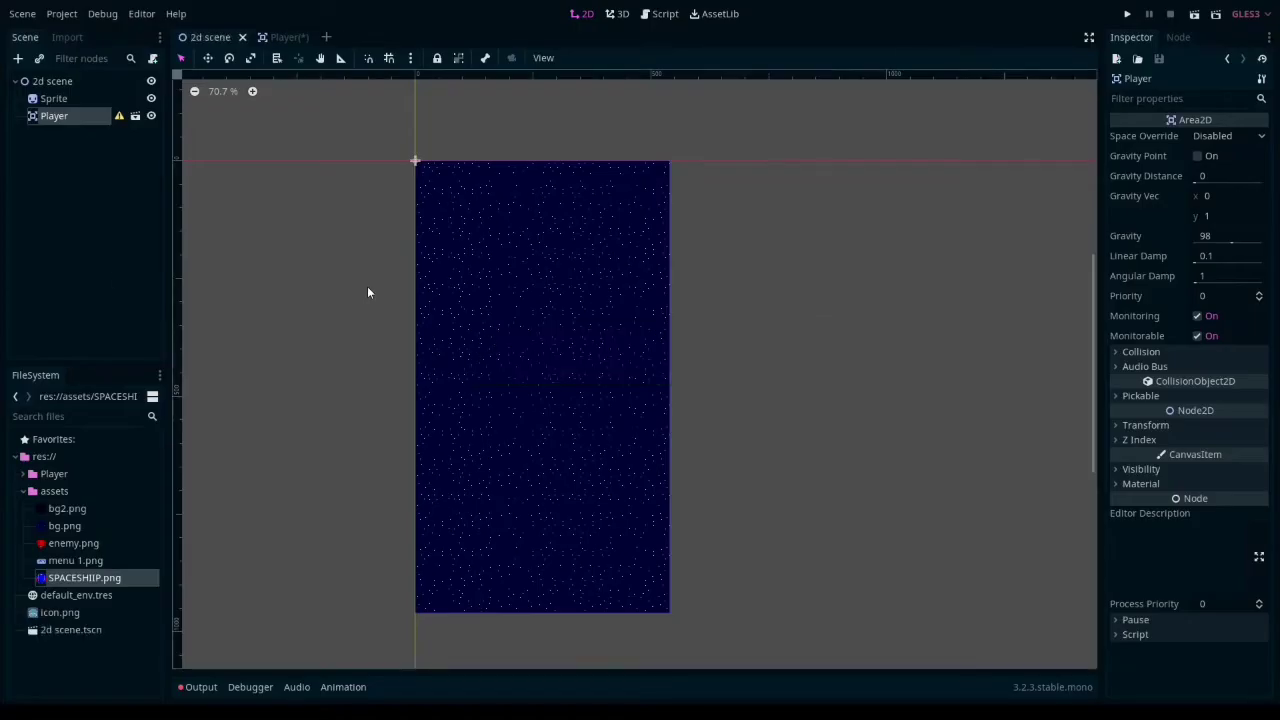
# - Save the Player scene with its finished collision polygon and return to the 2d scene
pyautogui.scroll(14, 367, 286)
pyautogui.moveTo(396, 170); pyautogui.dragTo(374, 321, button='middle')
pyautogui.scroll(14, 374, 300)
pyautogui.moveTo(400, 200); pyautogui.dragTo(459, 335, button='middle')
pyautogui.click(275, 37)
pyautogui.hotkey('ctrl', 's')
pyautogui.click(211, 39)
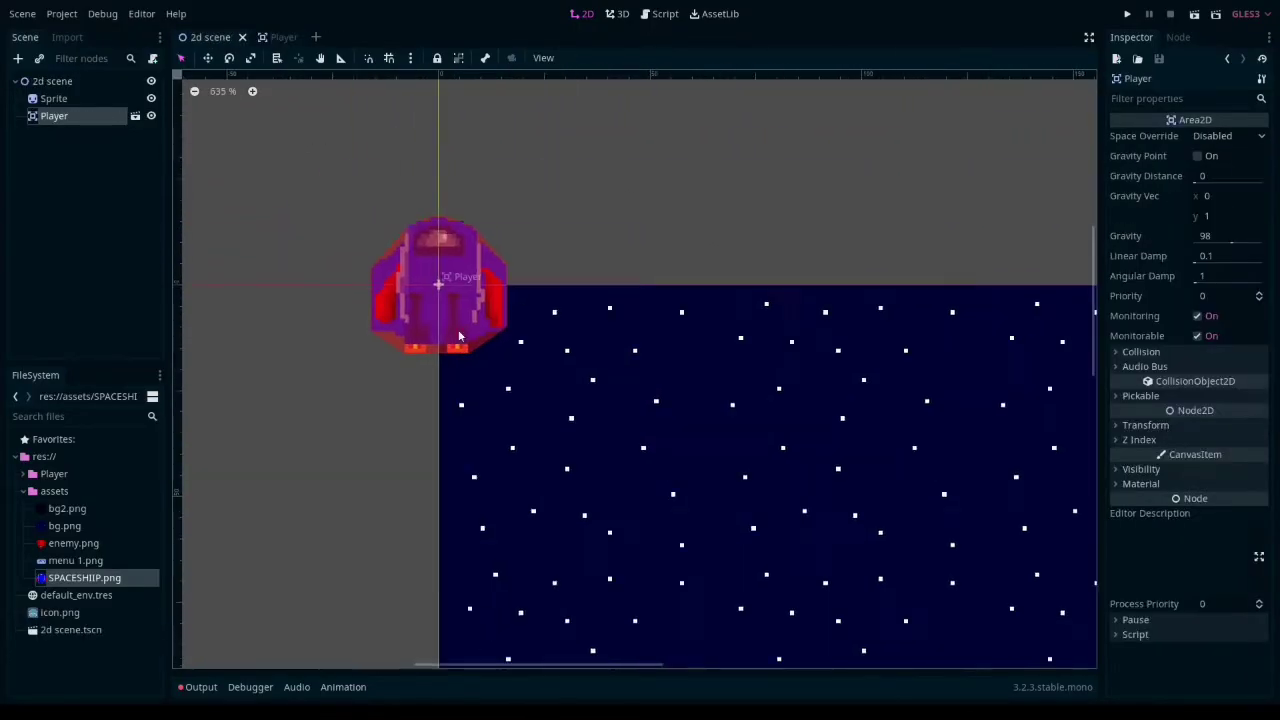
# - Move the Player instance to the lower centre of the star background, at position 270, 850, and expand its transform properties
pyautogui.scroll(-20, 556, 308)
pyautogui.moveTo(423, 221); pyautogui.dragTo(491, 457)
pyautogui.scroll(8, 567, 462)
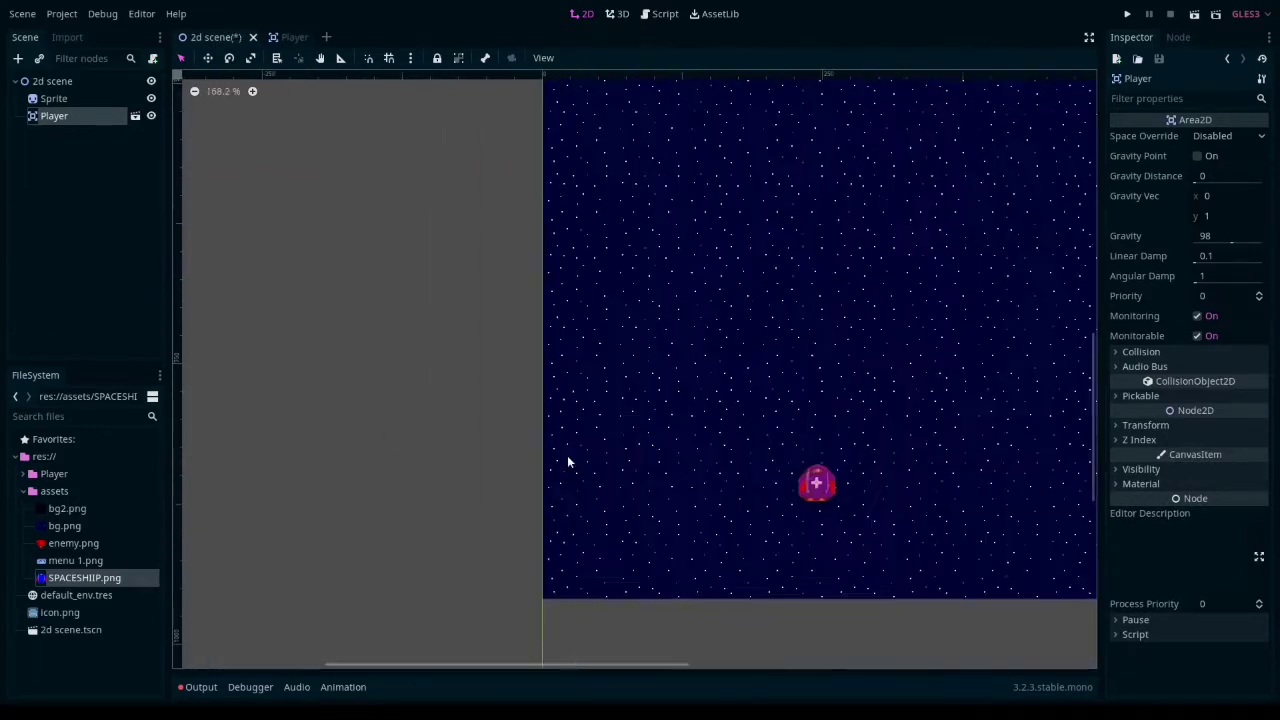
pyautogui.moveTo(819, 443); pyautogui.dragTo(489, 437, button='middle')
pyautogui.scroll(12, 489, 437)
pyautogui.moveTo(488, 519); pyautogui.dragTo(622, 442)
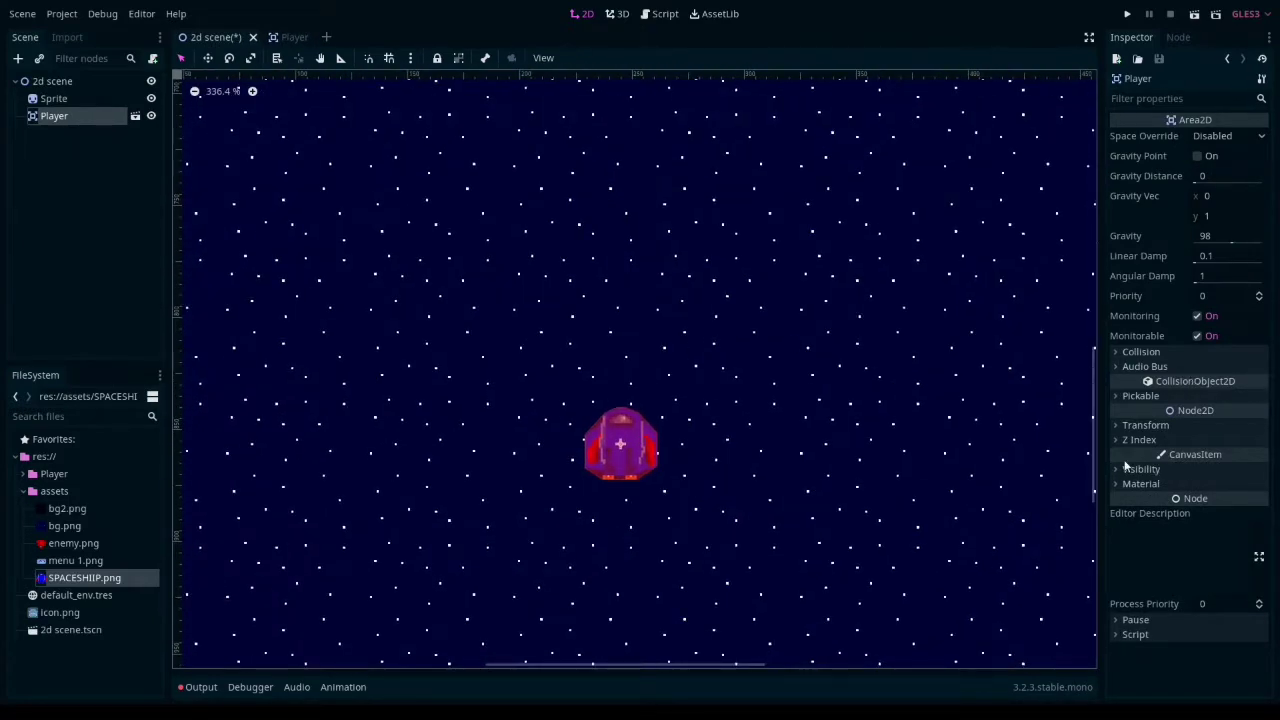
pyautogui.click(1140, 425)
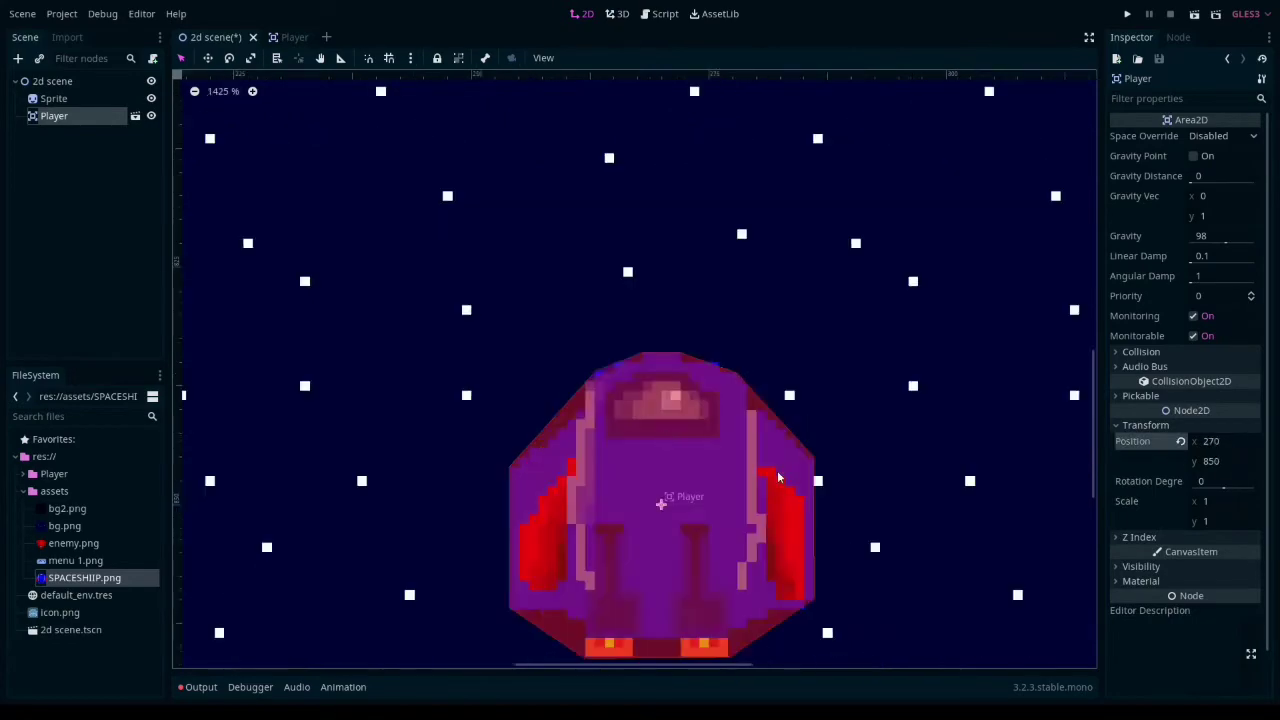
# - Set the Player instance's scale to 3 on both x and y
pyautogui.scroll(-12, 775, 470)
pyautogui.click(1221, 502)
pyautogui.write('3')
pyautogui.press('Return')
pyautogui.click(1222, 521)
pyautogui.write('3')
pyautogui.press('Return')
pyautogui.scroll(-5, 703, 330)
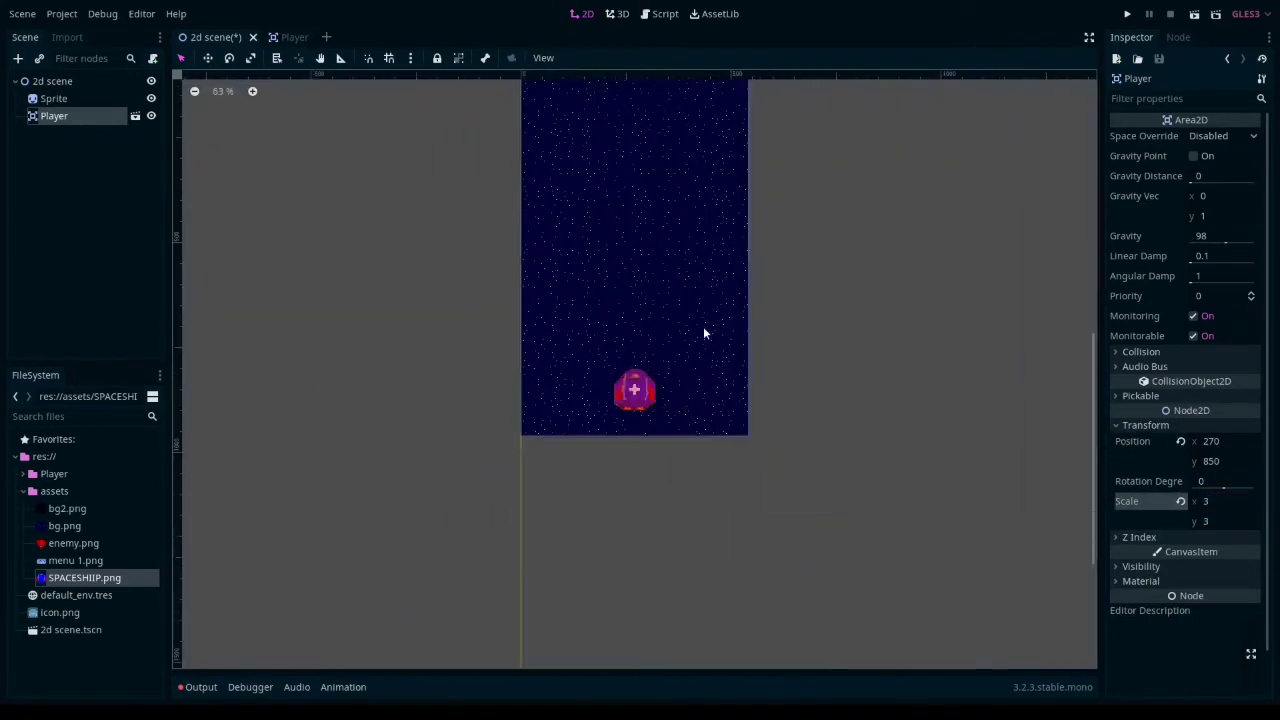
pyautogui.scroll(2, 803, 534)
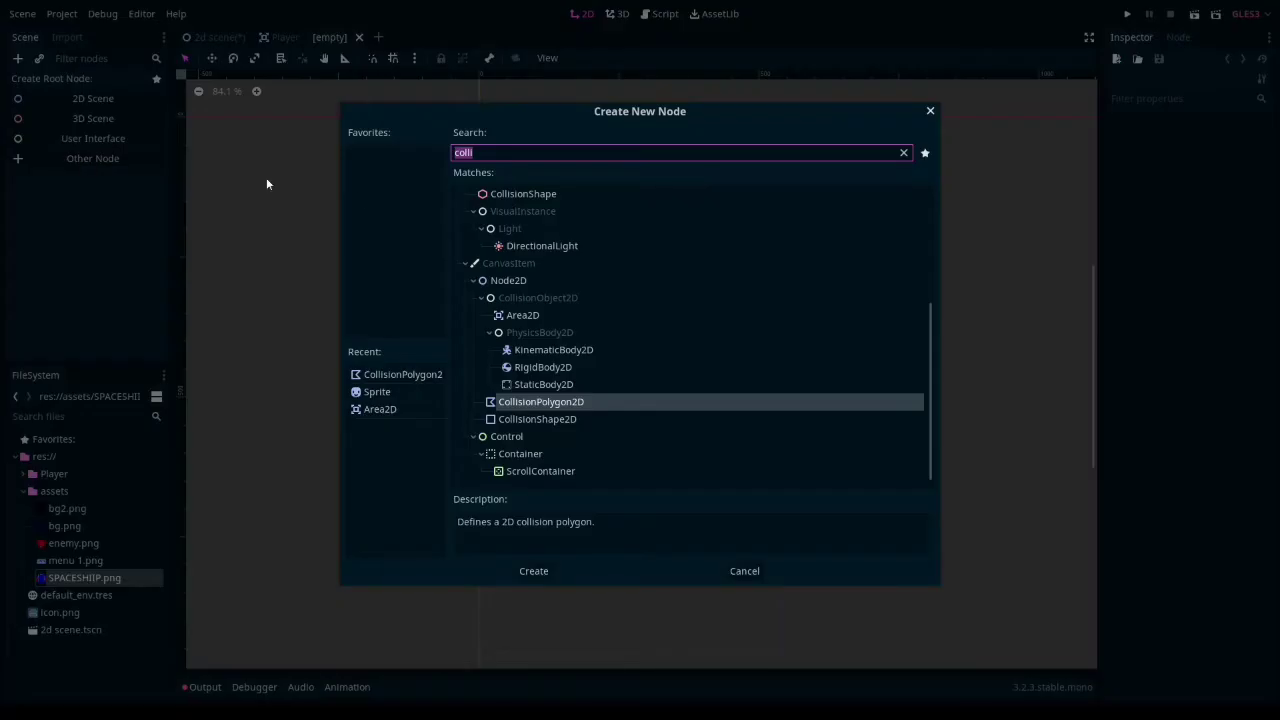
# - Create a new scene with an Area2D root and add a Sprite child using enemy.png as its texture
pyautogui.press('BackSpace')
pyautogui.press('BackSpace')
pyautogui.press('BackSpace')
pyautogui.write('area')
pyautogui.click(528, 572)
pyautogui.moveTo(73, 543); pyautogui.dragTo(1032, 251)
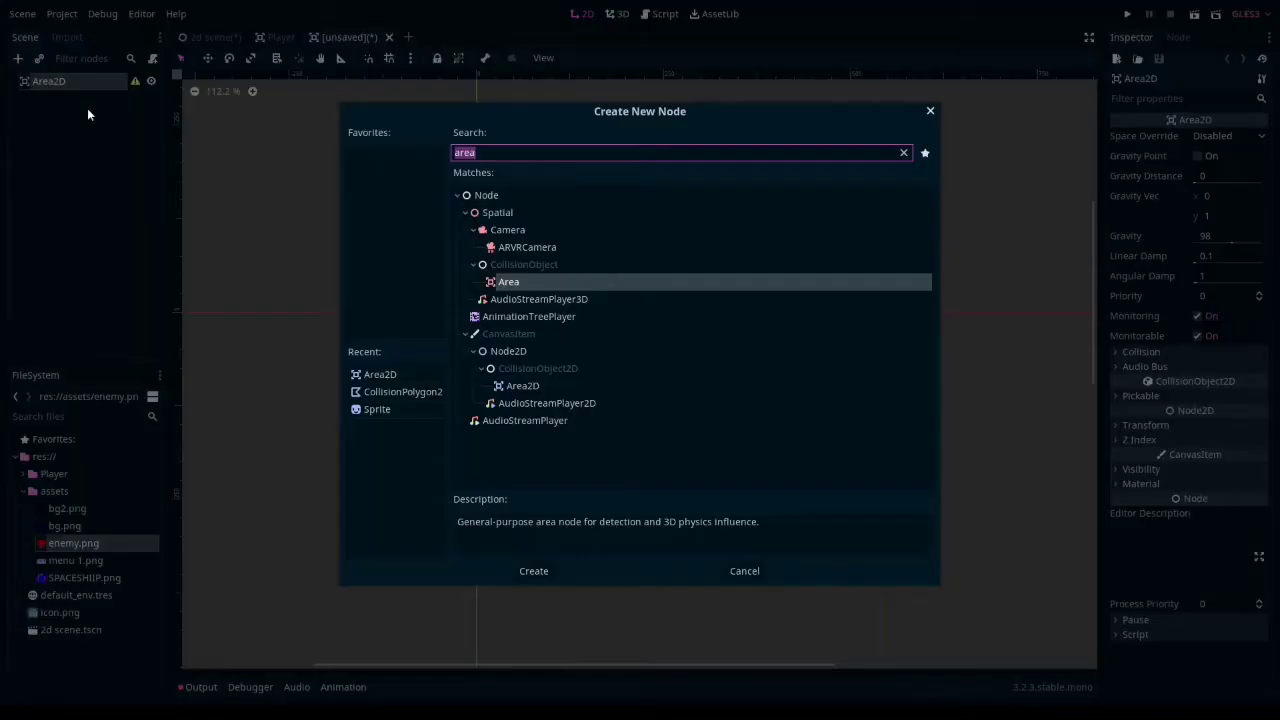
pyautogui.write('sprite')
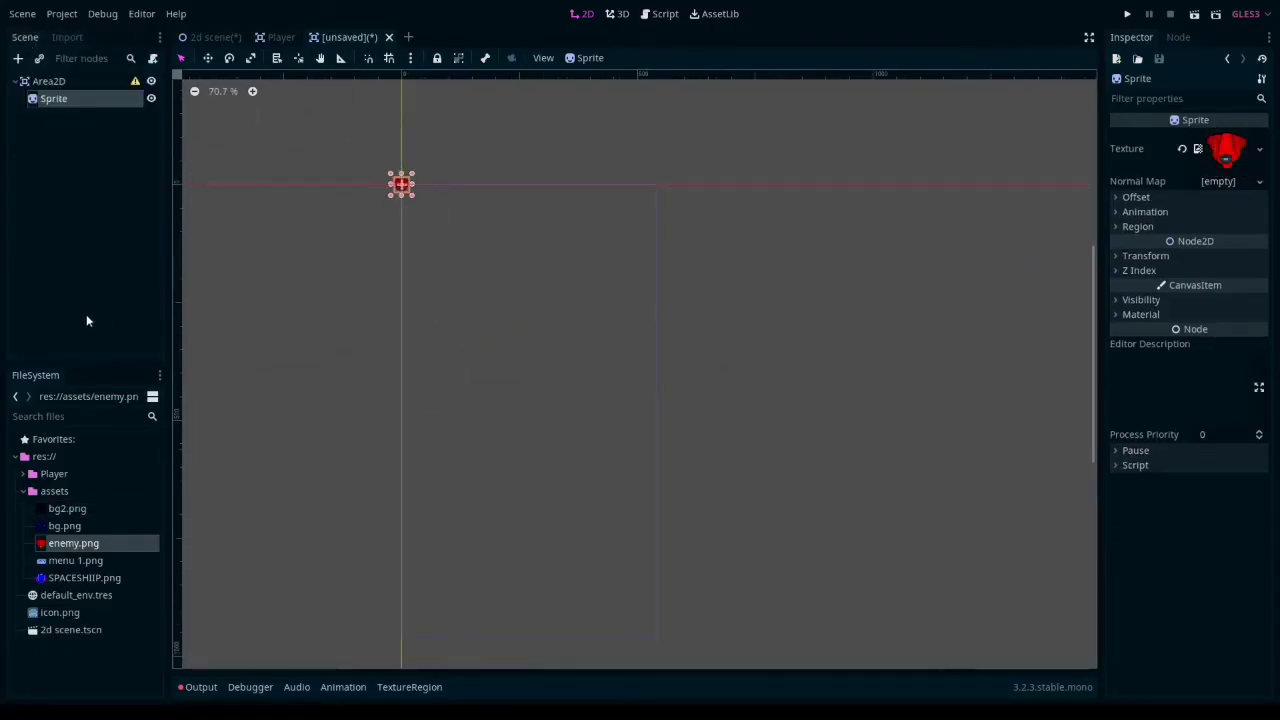
# - Add a CollisionShape2D child to the Area2D root and assign it a circle shape
pyautogui.click(76, 88)
pyautogui.hotkey('ctrl', 'a')
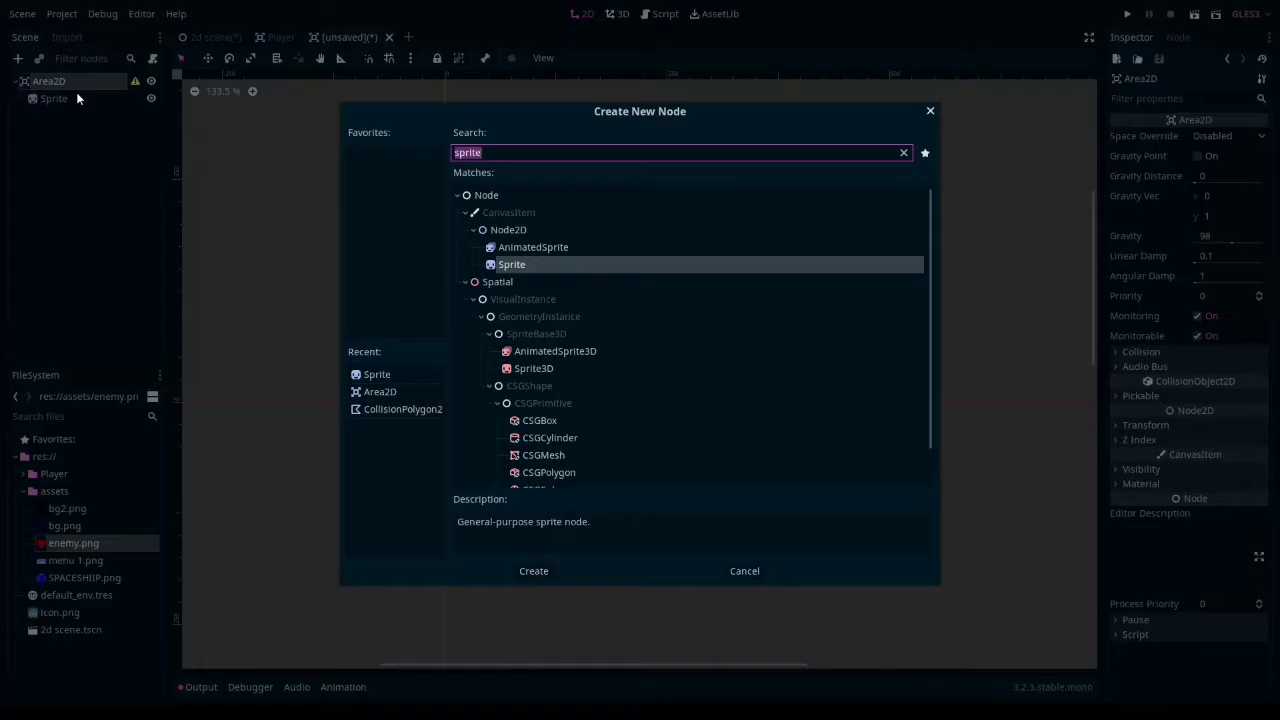
pyautogui.write('coll')
pyautogui.doubleClick(530, 314)
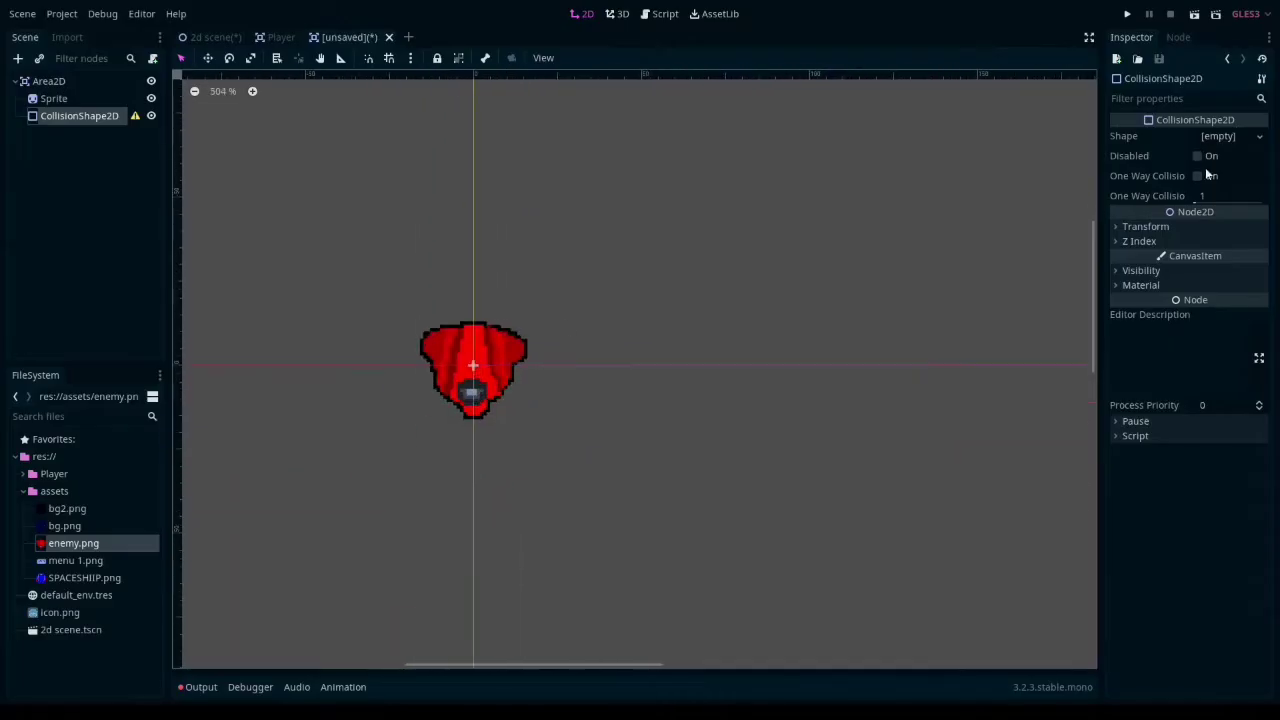
pyautogui.click(1225, 136)
pyautogui.click(1190, 168)
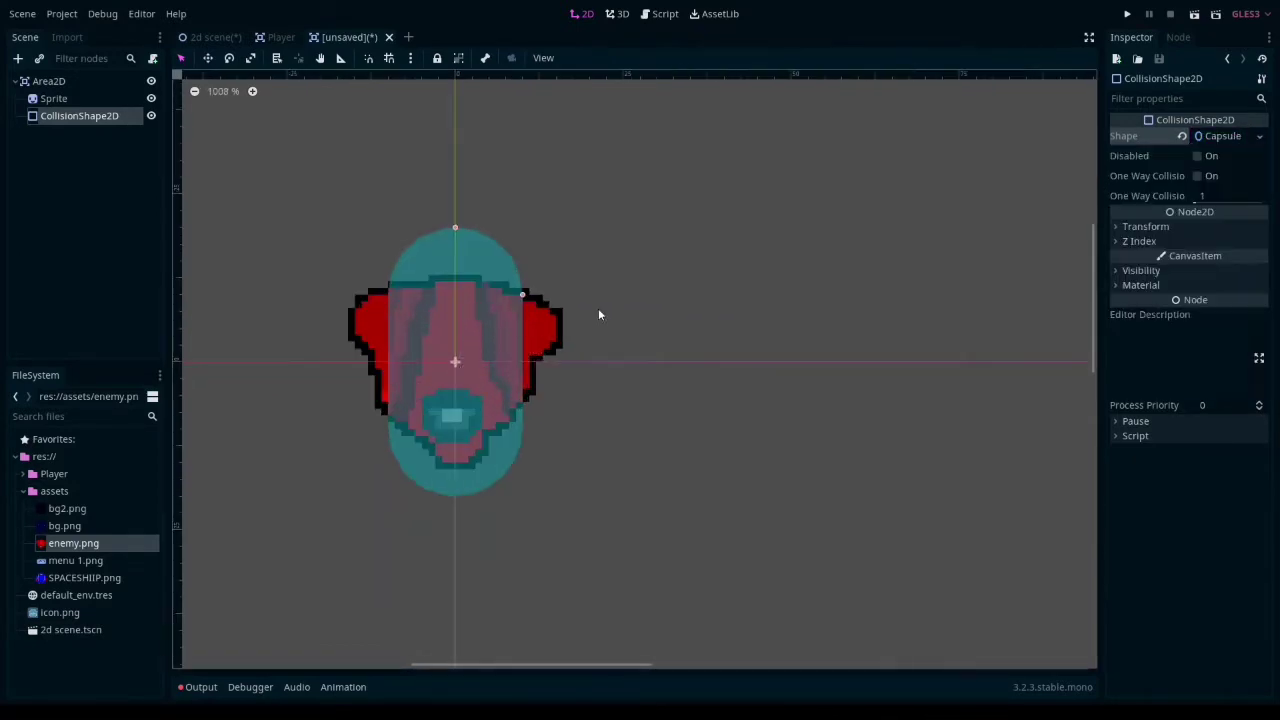
# - Change the collision shape to a capsule and size it to cover the whole enemy sprite
pyautogui.moveTo(598, 308); pyautogui.dragTo(563, 306)
pyautogui.moveTo(457, 214); pyautogui.dragTo(454, 343)
pyautogui.scroll(-5, 553, 375)
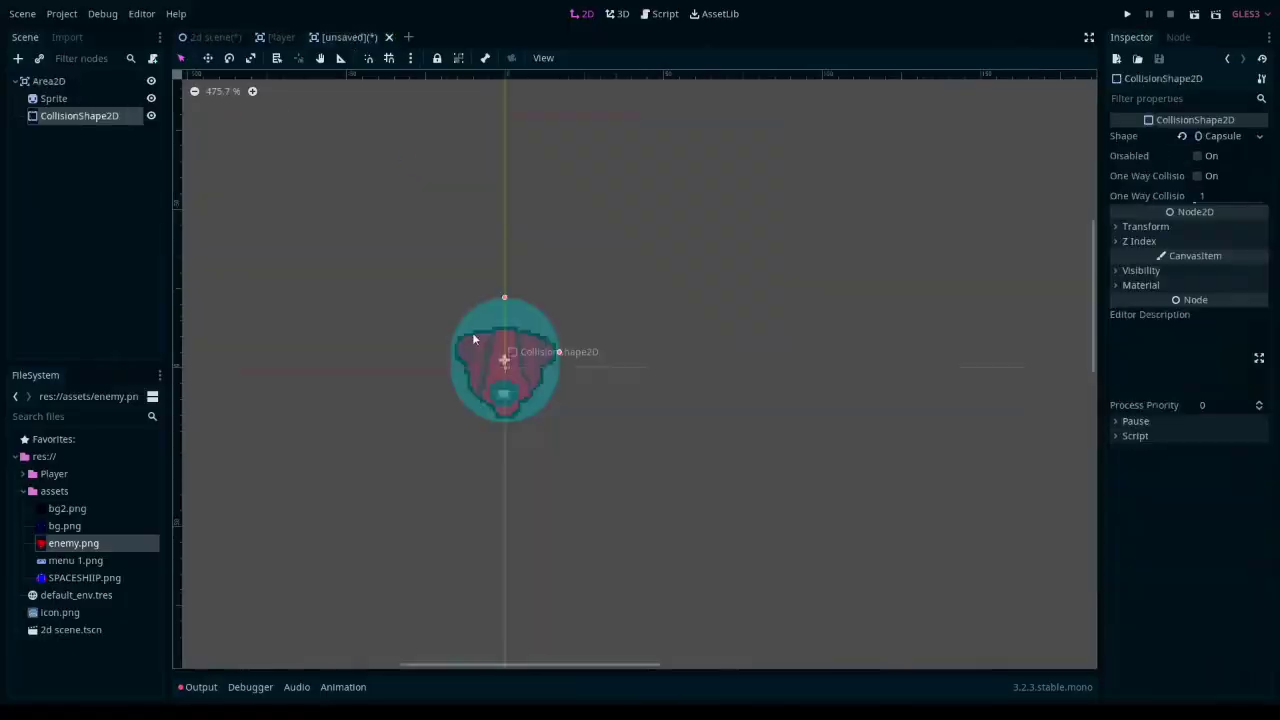
# - Save the scene as Enemy.tscn in a new project folder named Enemey
pyautogui.hotkey('ctrl', 's')
pyautogui.rightClick(668, 306)
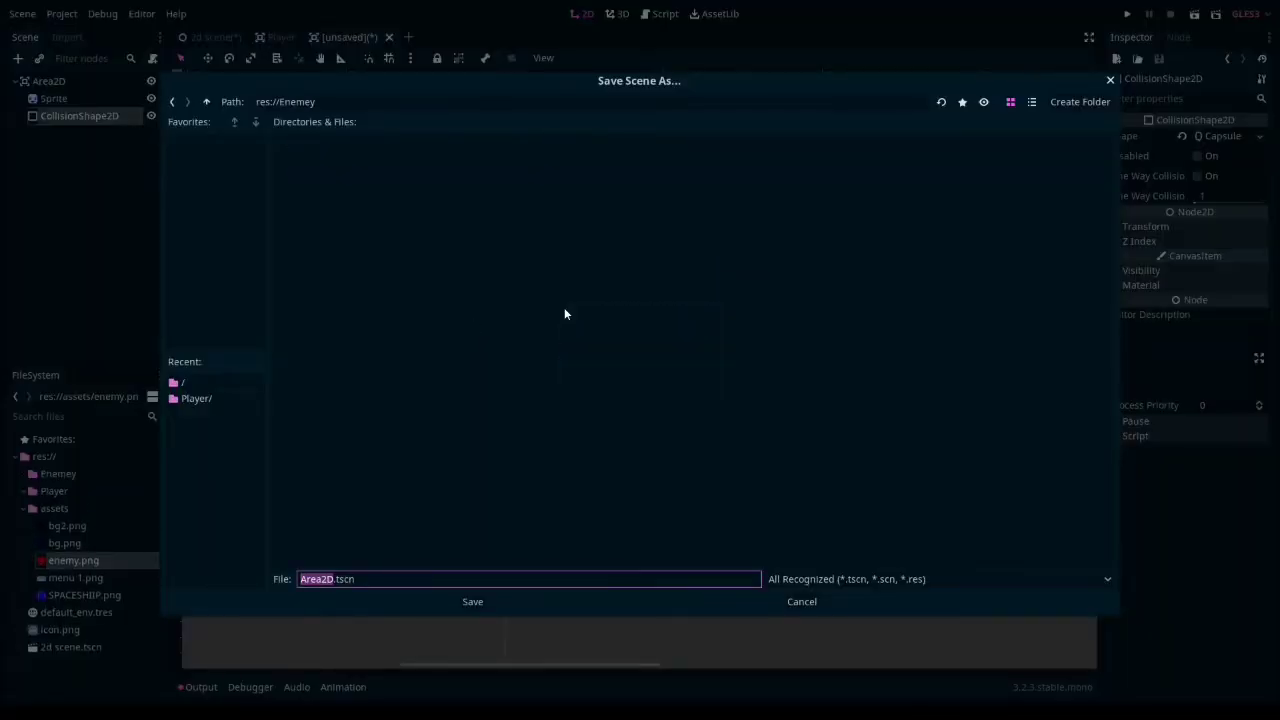
pyautogui.write('Enemy')
pyautogui.press('Return')
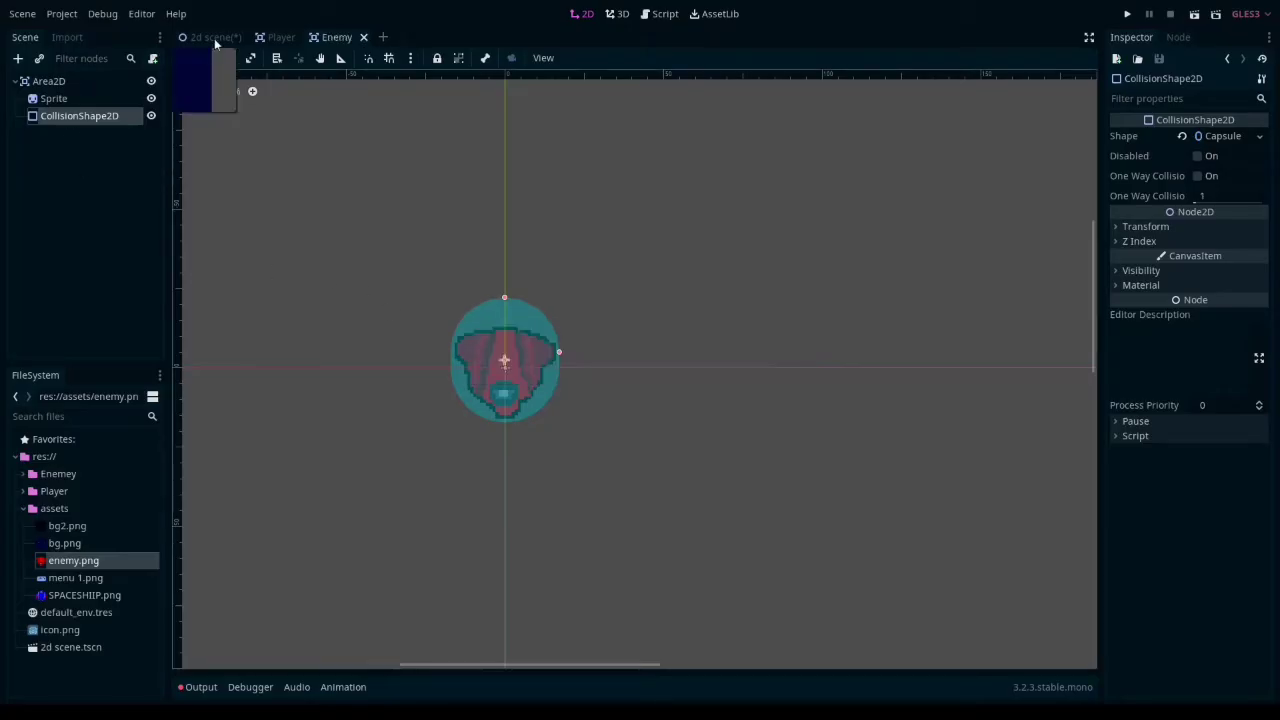
# - Rename the enemy scene's Area2D root node to Enemey
pyautogui.doubleClick(91, 83)
pyautogui.write('E')
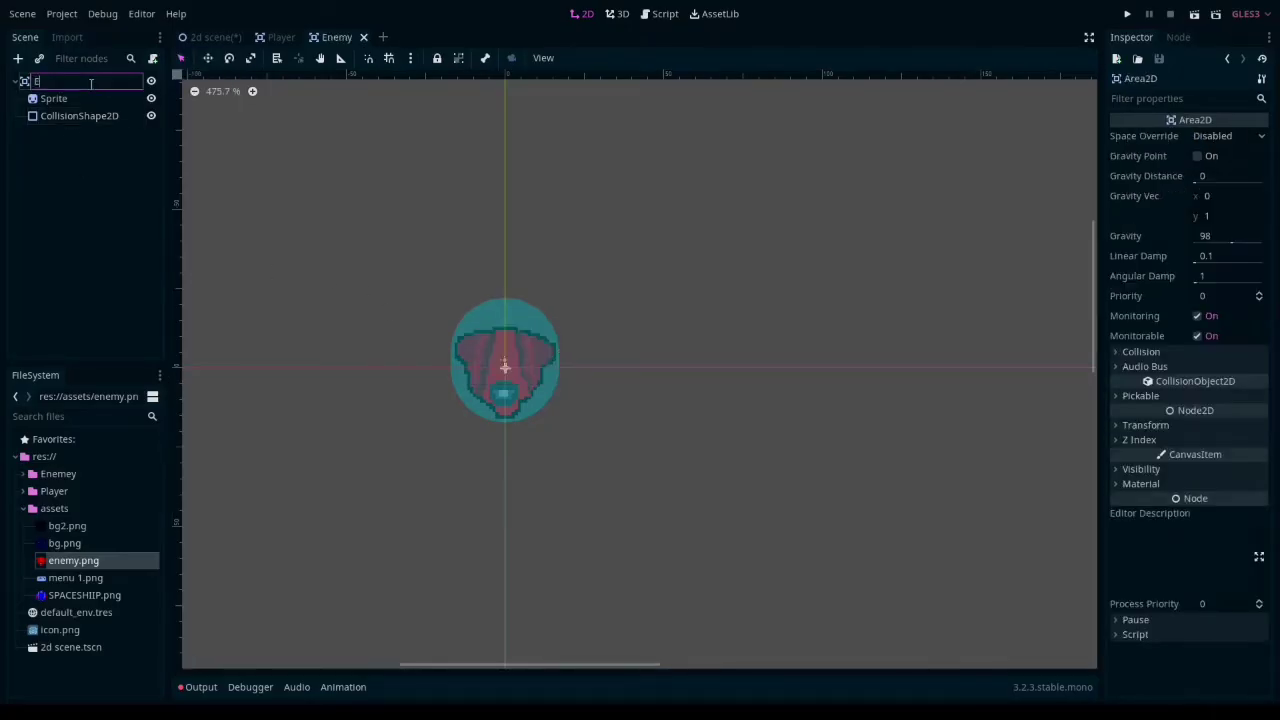
pyautogui.write('nemey')
pyautogui.click(85, 148)
pyautogui.rightClick(85, 79)
pyautogui.click(50, 198)
# - Return to the 2d scene and add an instance of Enemy.tscn as a child of its root node
pyautogui.click(213, 37)
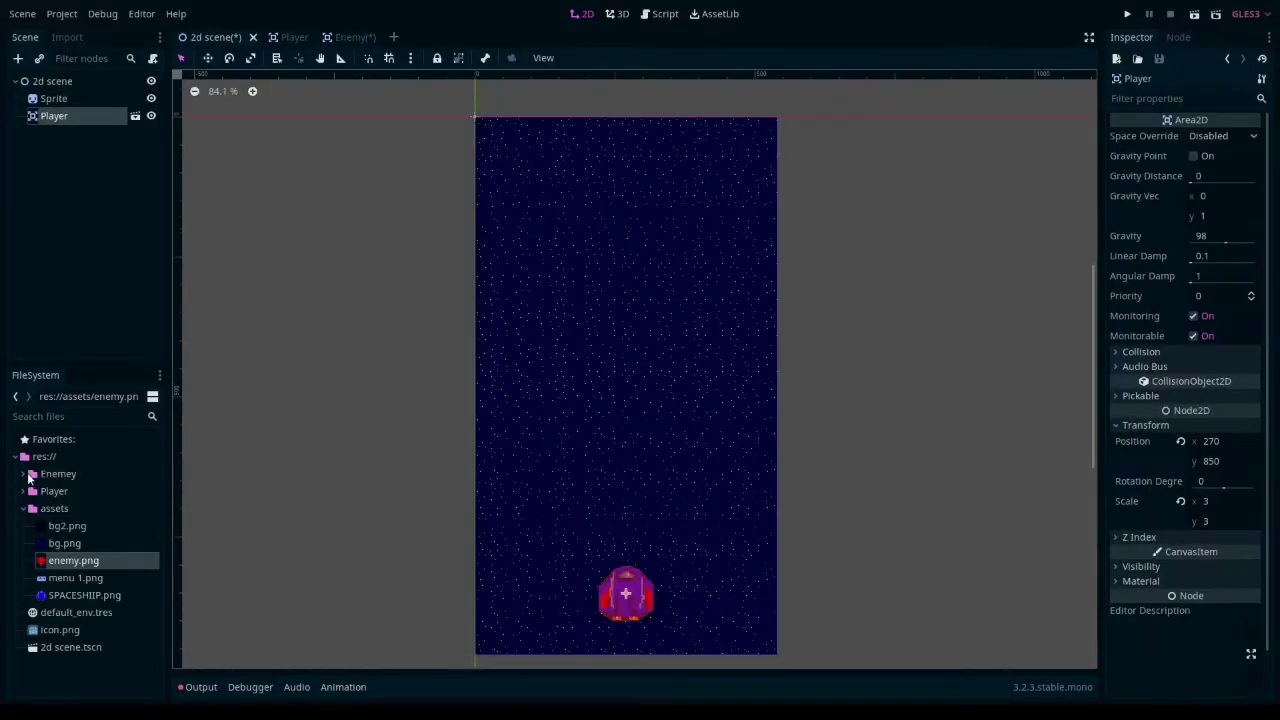
pyautogui.click(24, 474)
pyautogui.moveTo(72, 491); pyautogui.dragTo(58, 83)
pyautogui.scroll(8, 462, 91)
pyautogui.click(112, 157)
pyautogui.click(66, 130)
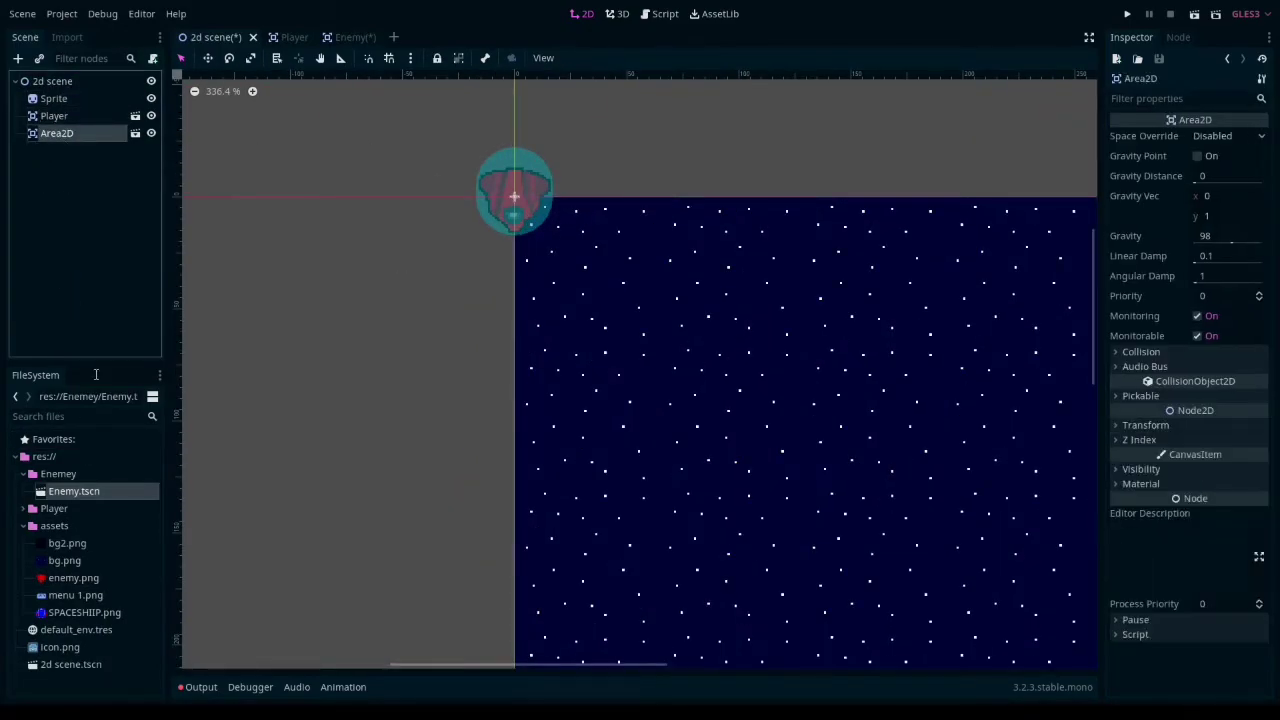
# - Delete the enemy instance from the 2d scene
pyautogui.scroll(-16, 473, 265)
pyautogui.press('Delete')
pyautogui.press('Return')
pyautogui.scroll(4, 560, 440)
pyautogui.moveTo(571, 472); pyautogui.dragTo(310, 144, button='middle')
# - Save the Enemy scene and create a new scene with a Node2D root
pyautogui.click(354, 37)
pyautogui.hotkey('ctrl', 's')
pyautogui.click(387, 37)
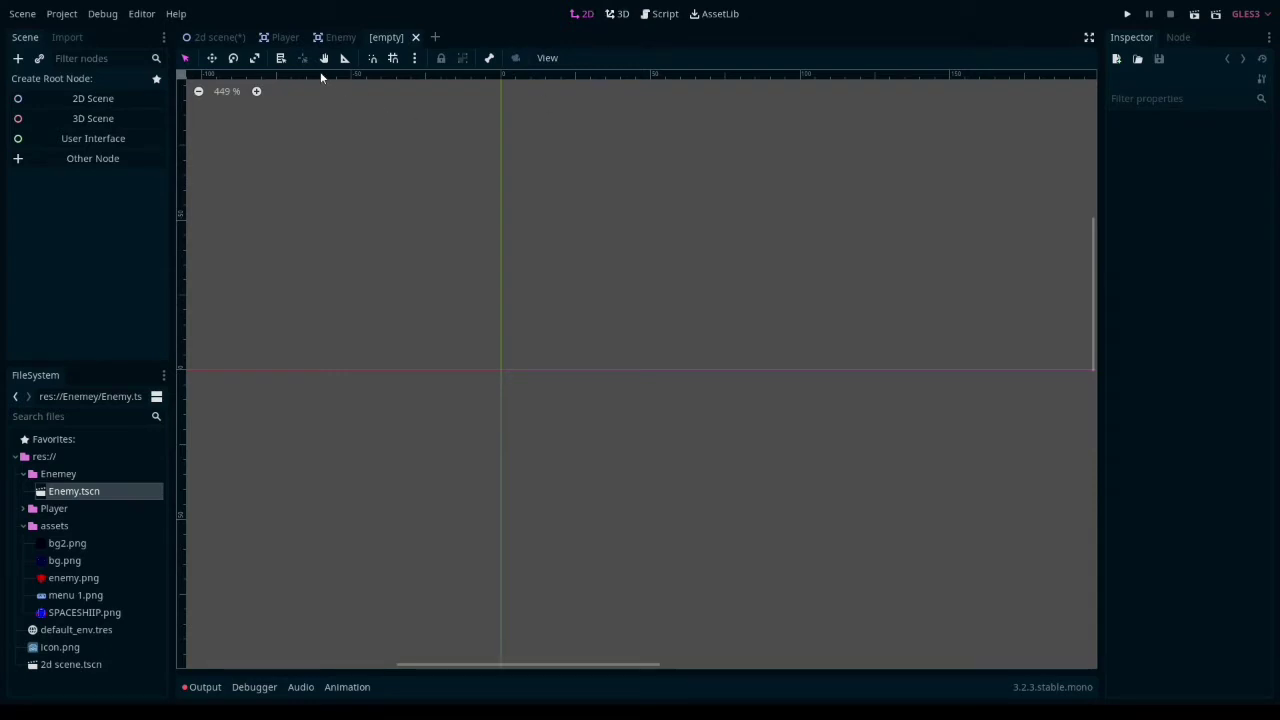
pyautogui.click(128, 99)
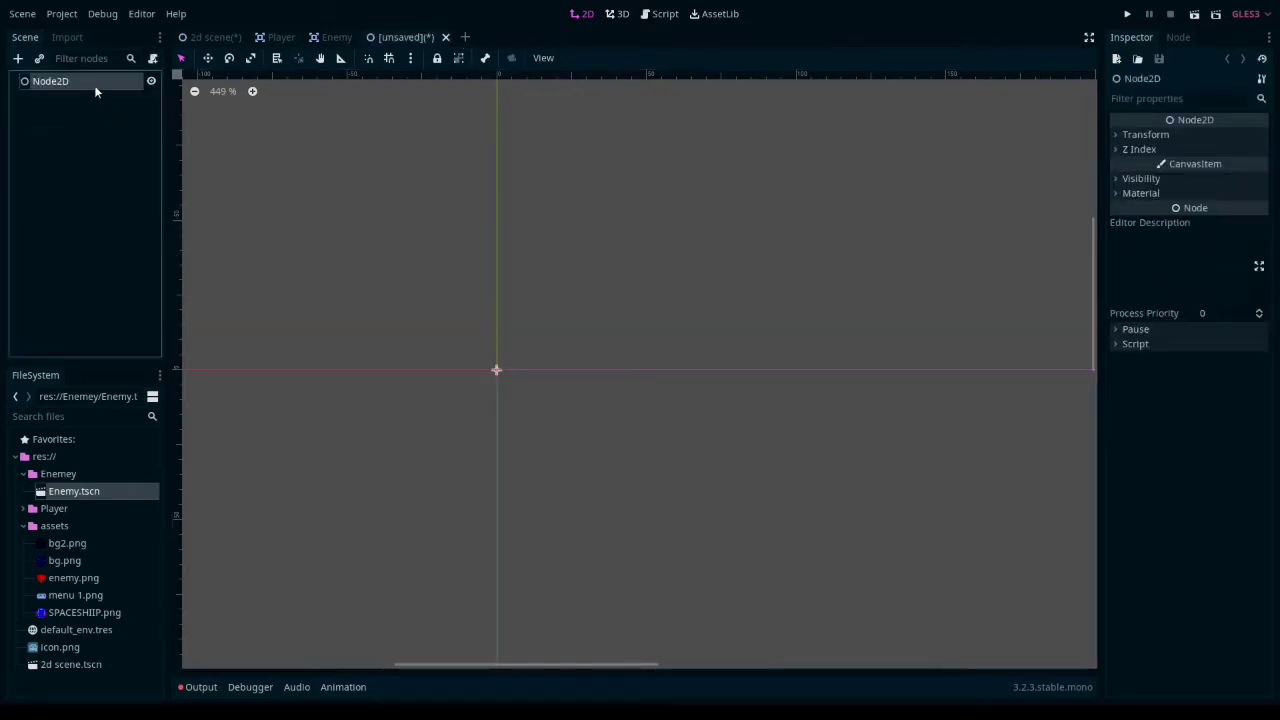
# - Rename the new scene's root node to Spawner and start adding a child node to it
pyautogui.doubleClick(95, 82)
pyautogui.write('Spa')
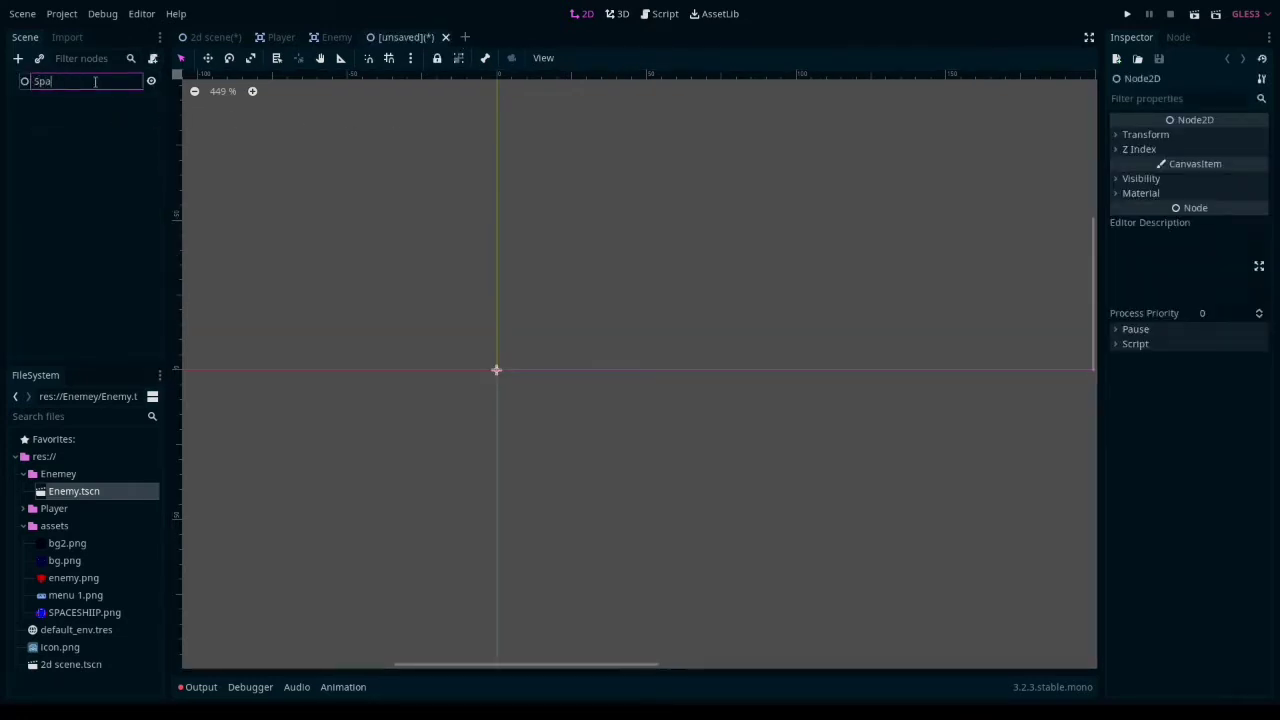
pyautogui.write('wn')
pyautogui.press('Left')
pyautogui.press('Left')
pyautogui.press('BackSpace')
pyautogui.write('n')
pyautogui.click(48, 132)
pyautogui.click(49, 80)
pyautogui.rightClick(49, 80)
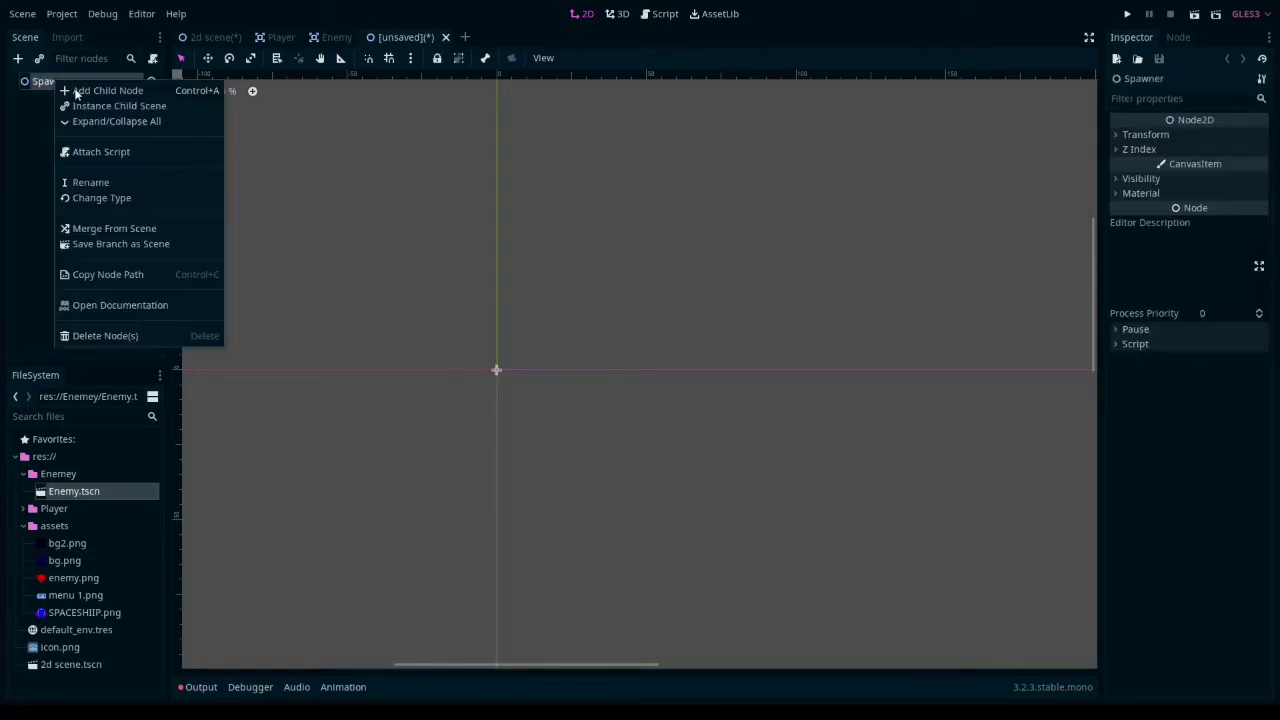
pyautogui.click(76, 90)
pyautogui.write('loc')
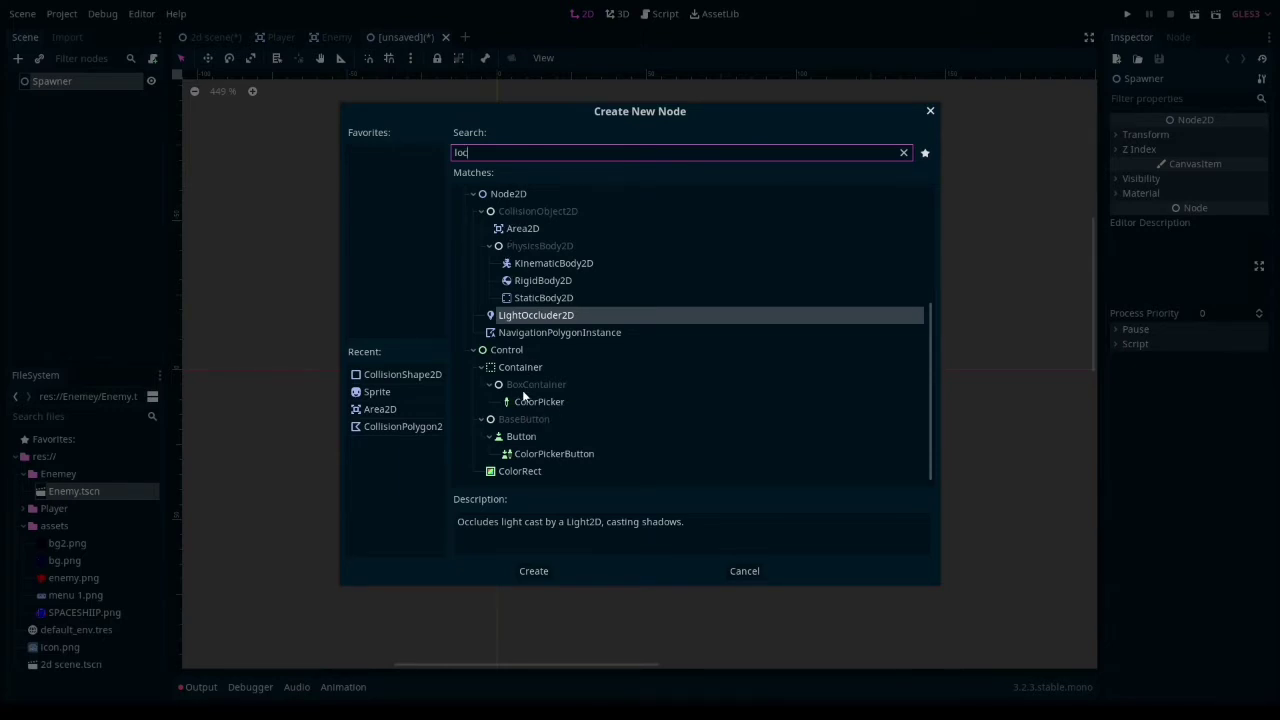
pyautogui.scroll(4, 509, 456)
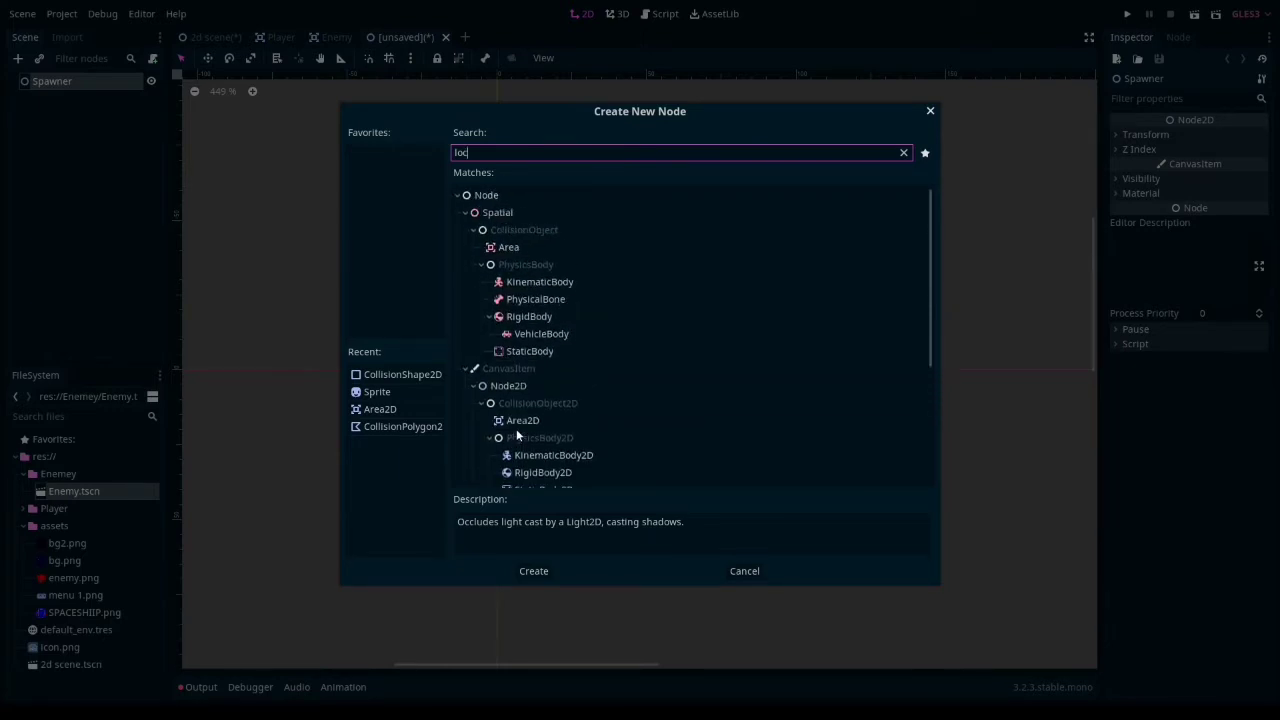
pyautogui.scroll(-4, 516, 428)
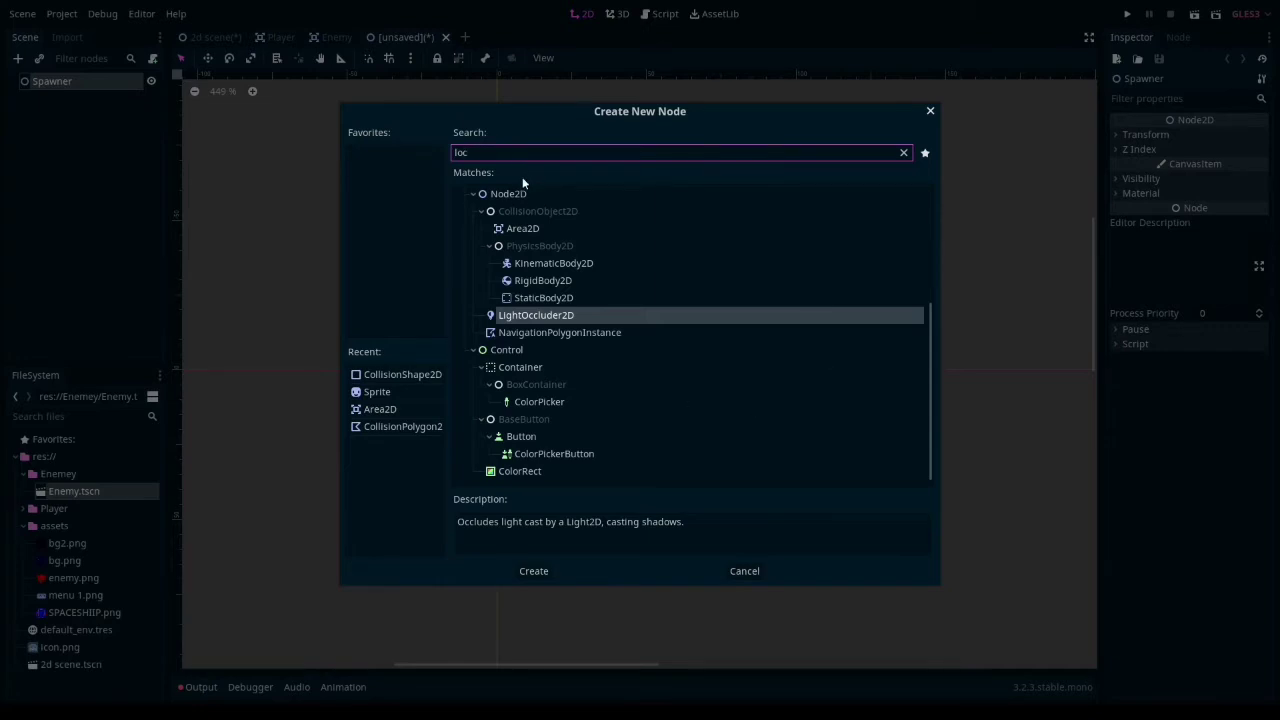
pyautogui.press('BackSpace')
pyautogui.press('BackSpace')
pyautogui.press('BackSpace')
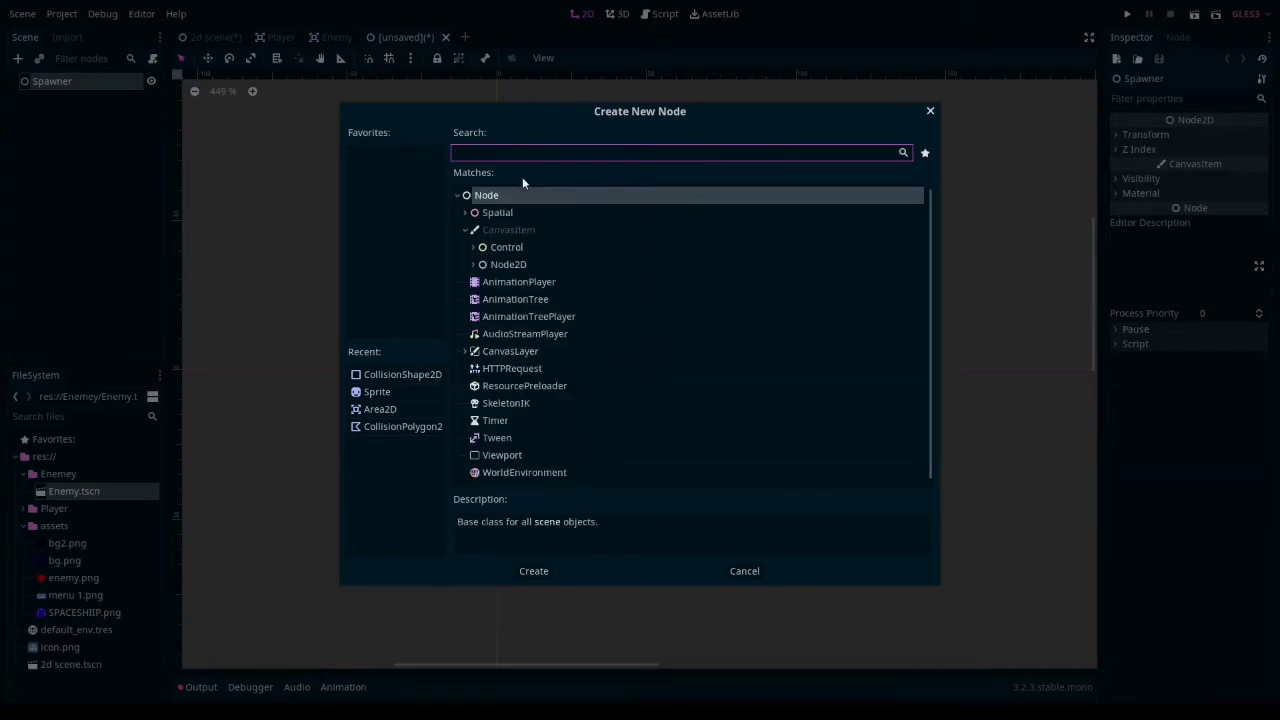
# - Create a Node2D child under Spawner and rename it spawnpos
pyautogui.write('node')
pyautogui.click(517, 200)
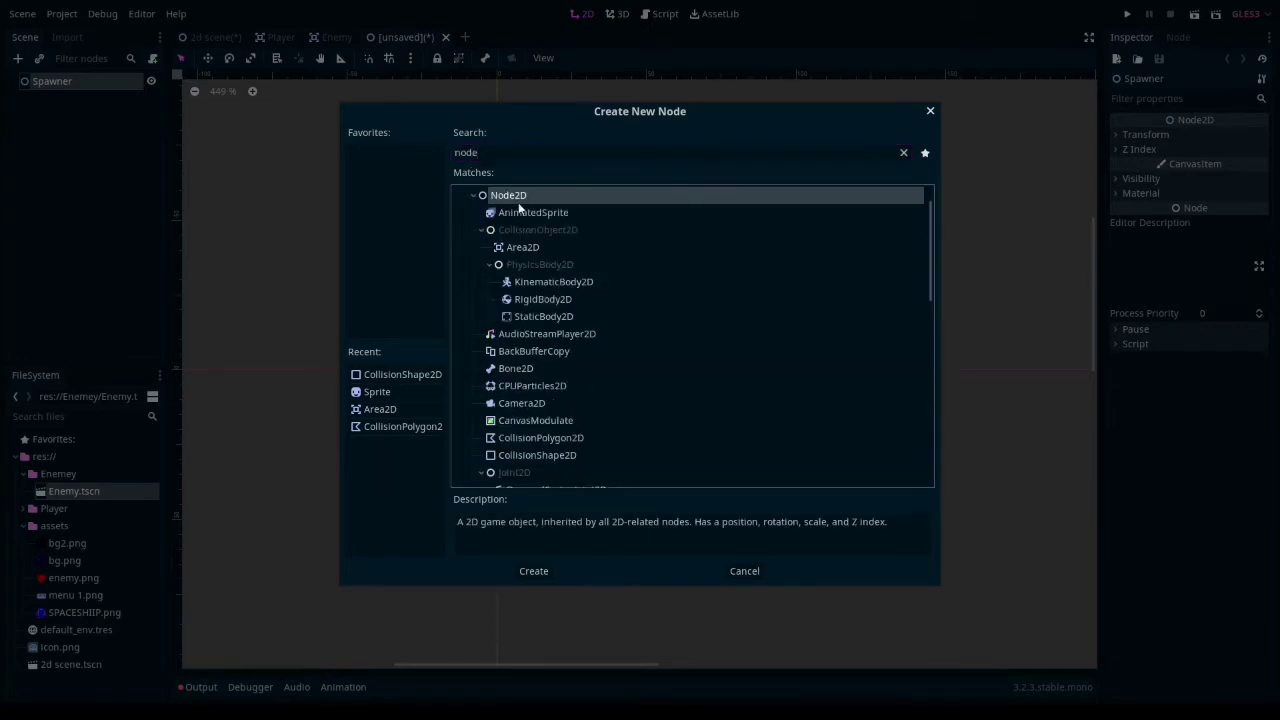
pyautogui.click(533, 572)
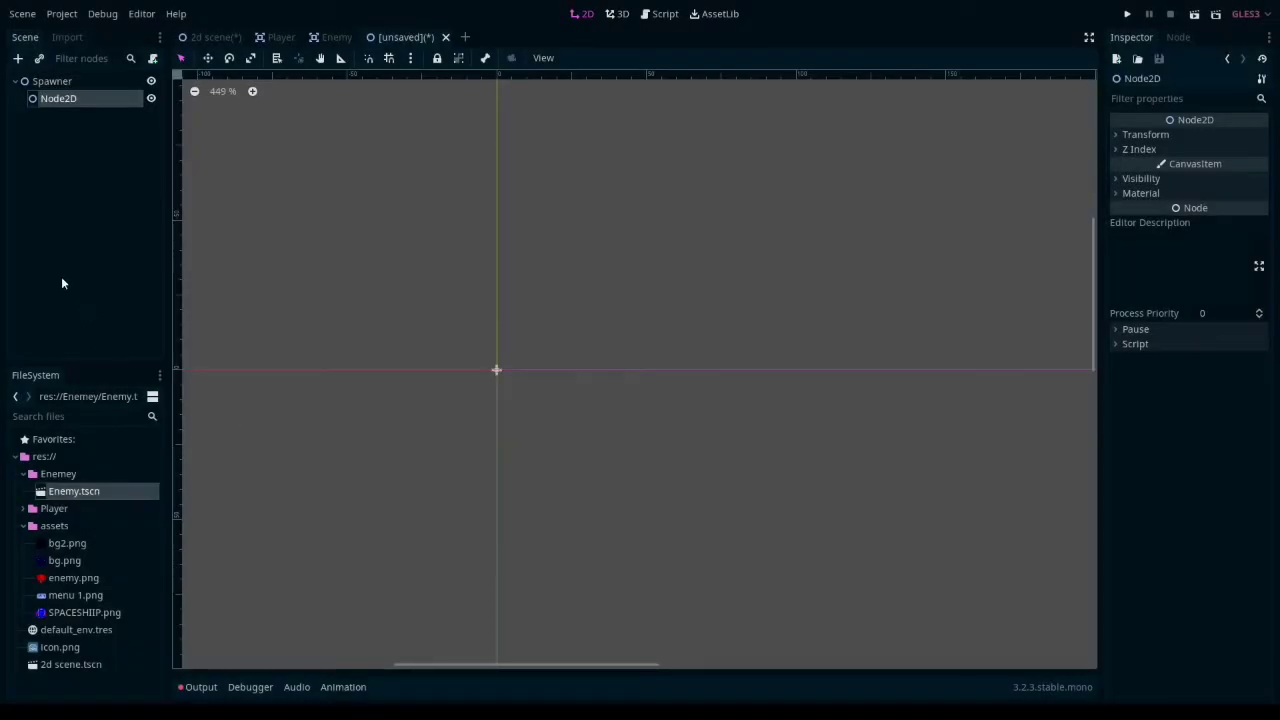
pyautogui.doubleClick(70, 102)
pyautogui.write('spa')
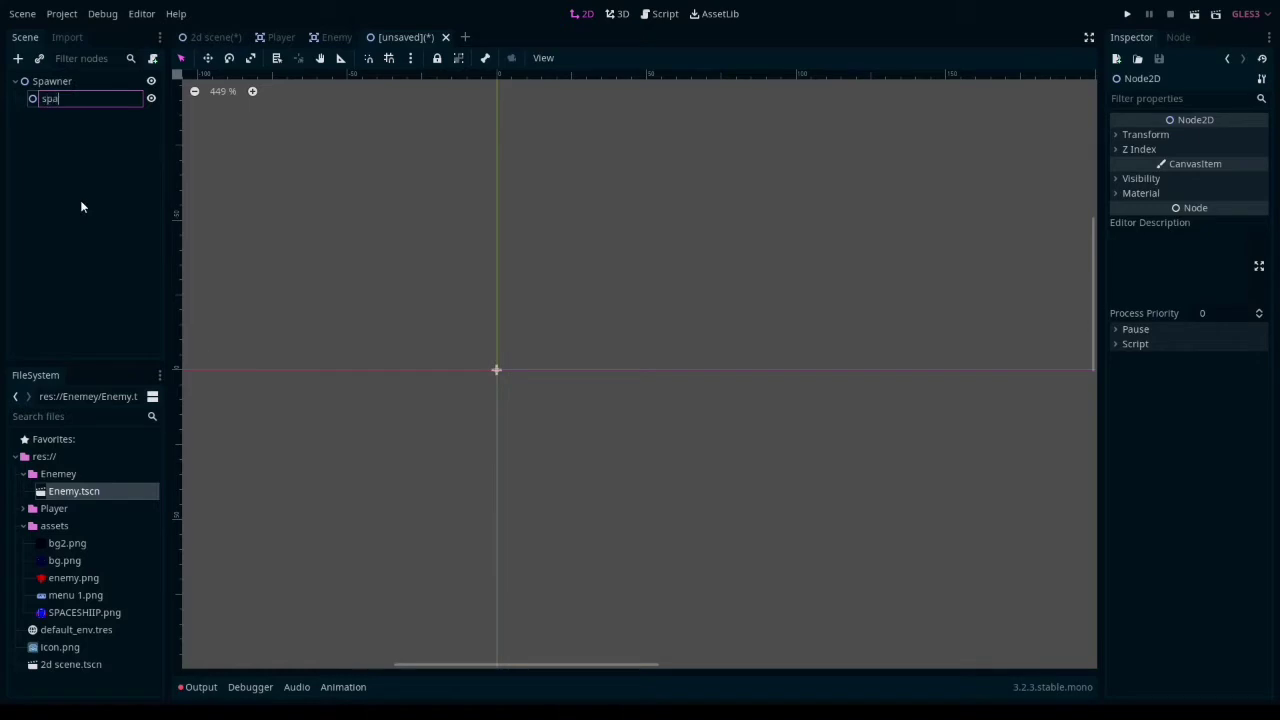
pyautogui.write('wnpos')
pyautogui.press('Return')
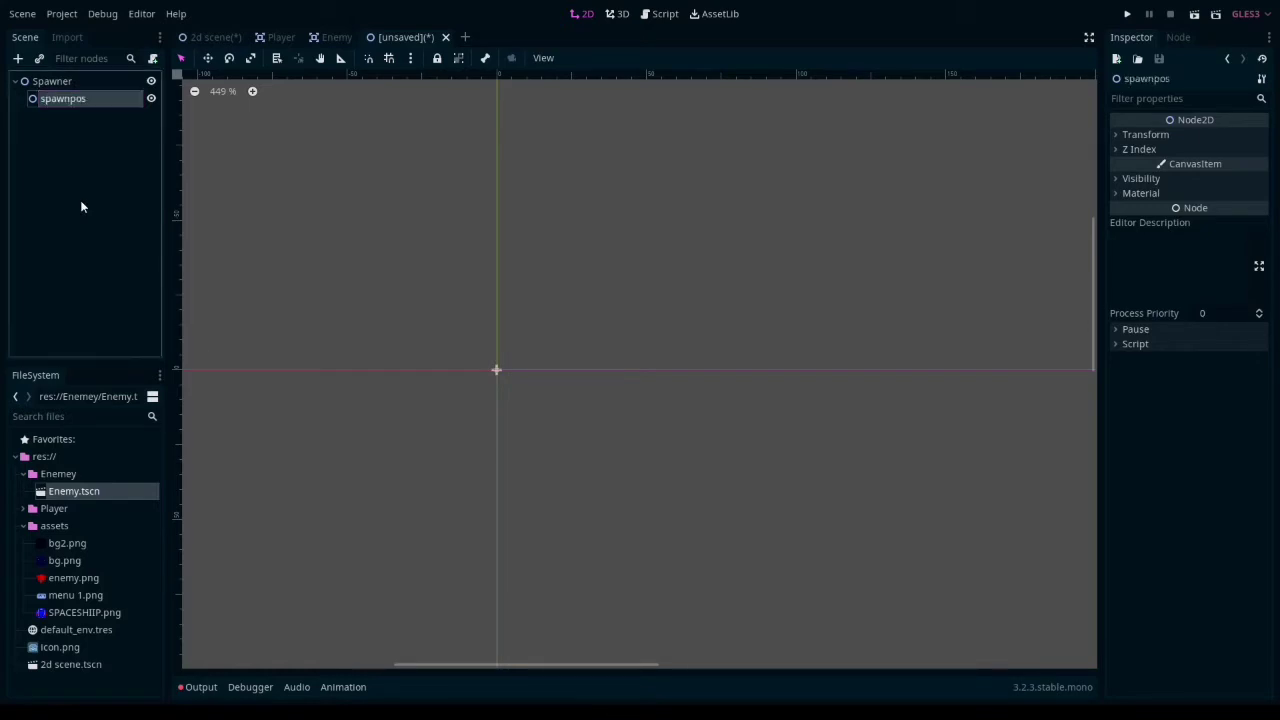
# - Add a Position2D child to spawnpos and rename it loc_1
pyautogui.rightClick(64, 98)
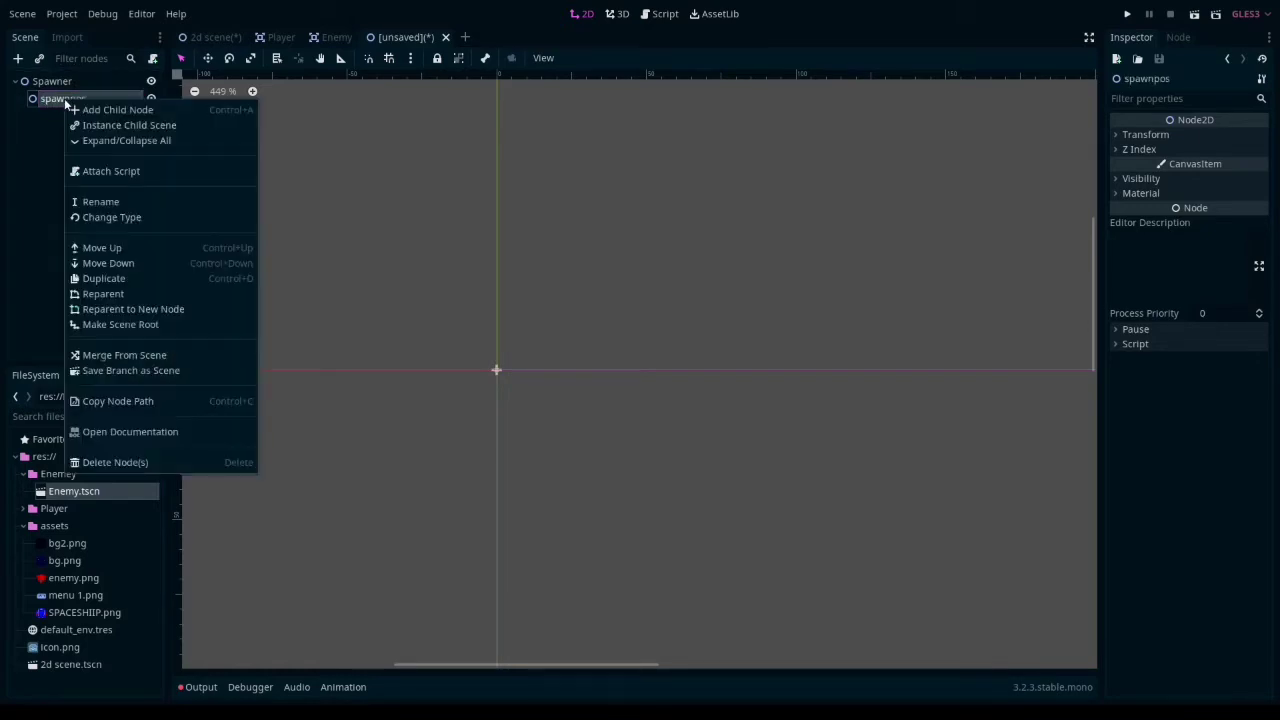
pyautogui.click(81, 112)
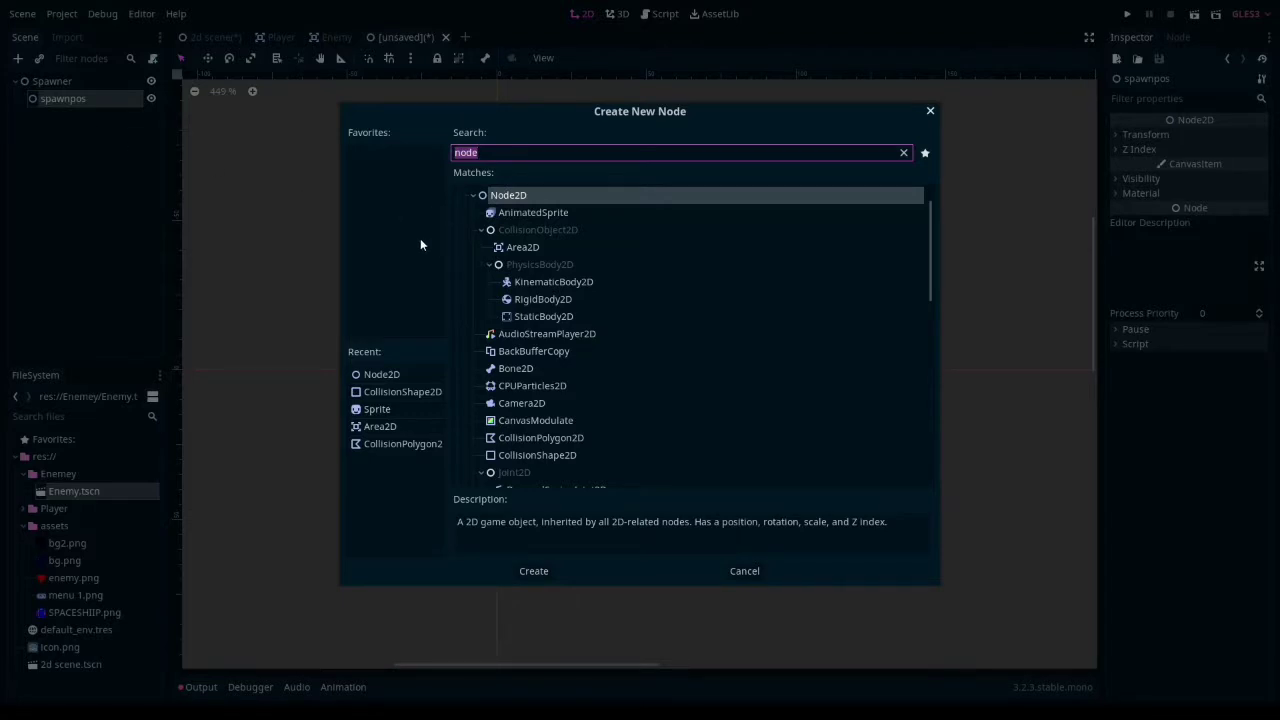
pyautogui.write('pos')
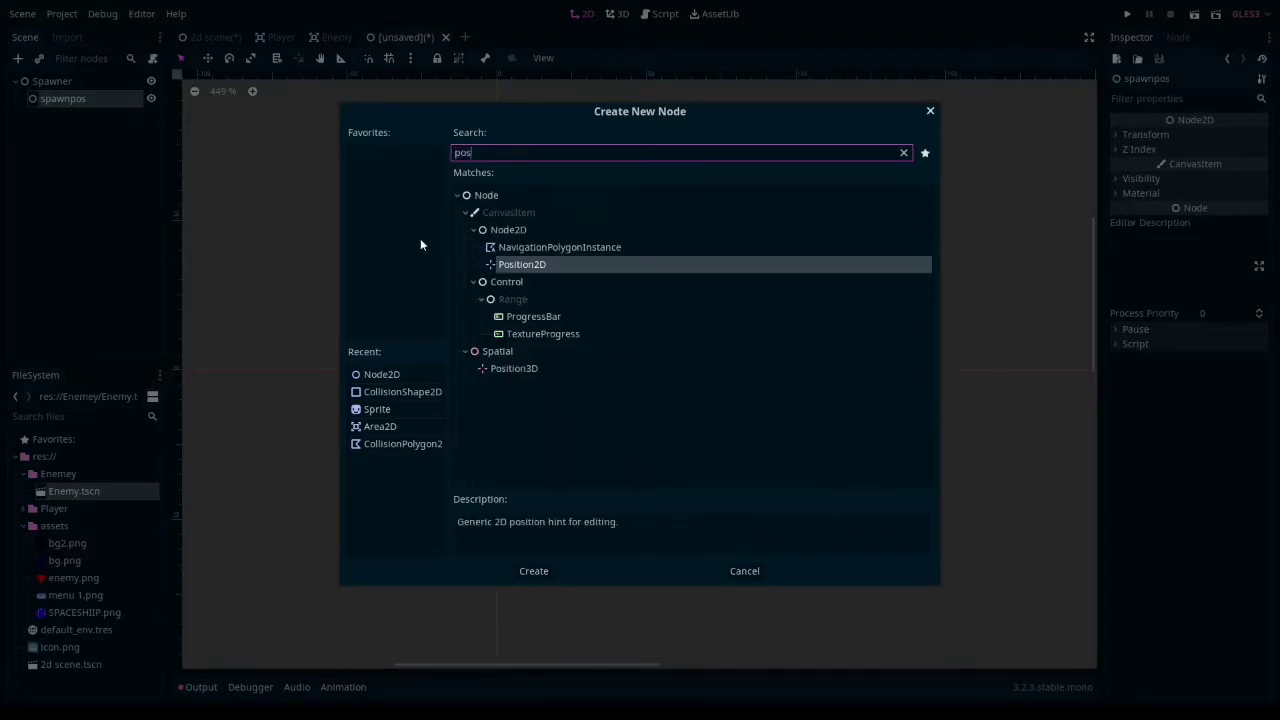
pyautogui.click(528, 574)
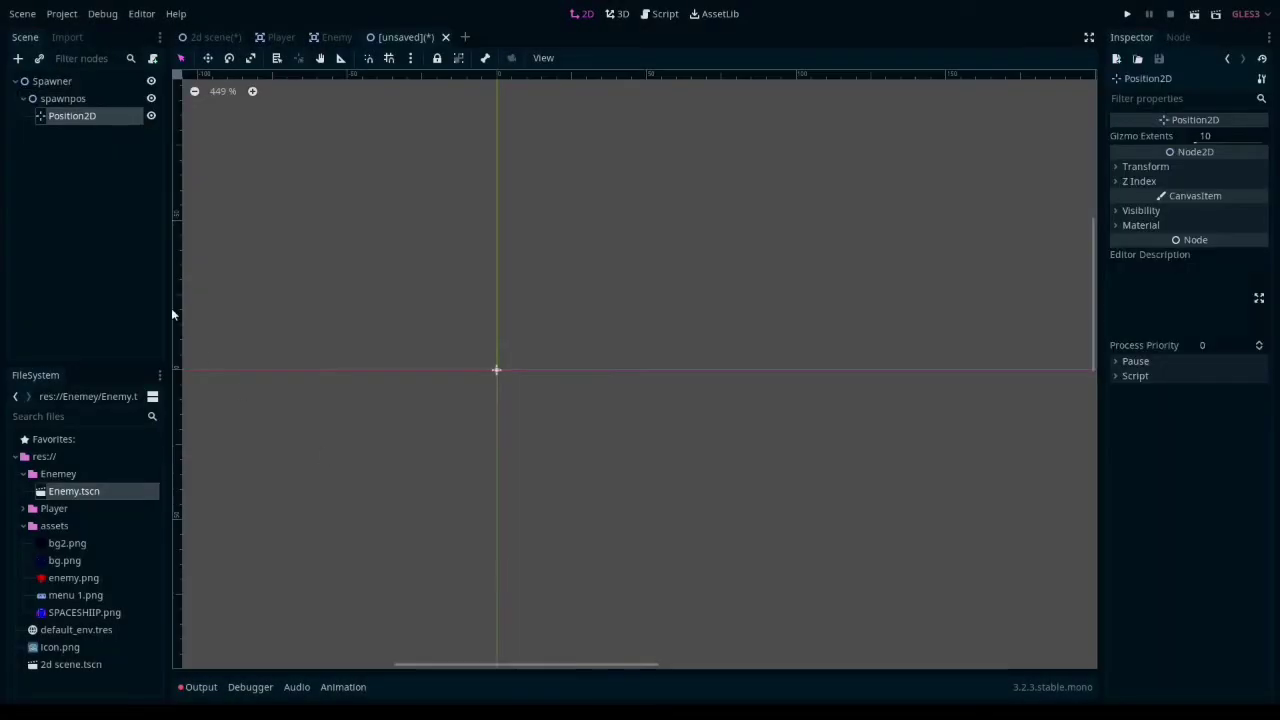
pyautogui.doubleClick(65, 116)
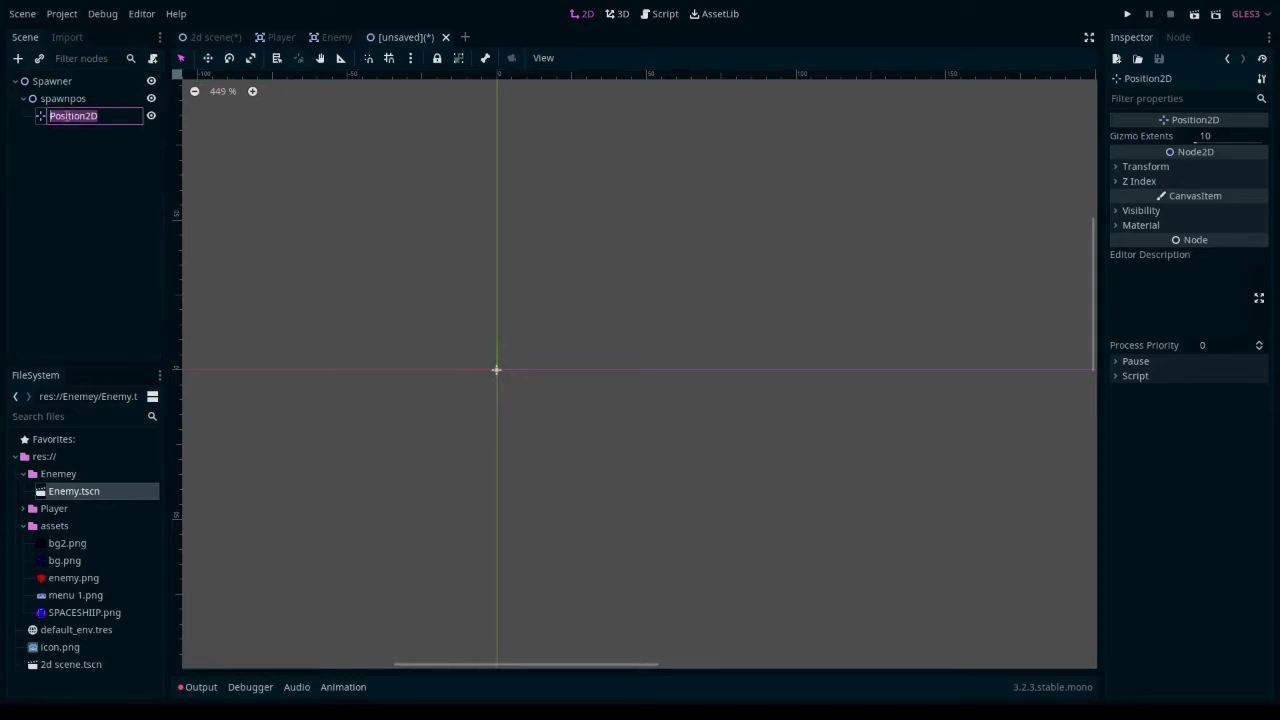
pyautogui.press('BackSpace')
pyautogui.click(82, 191)
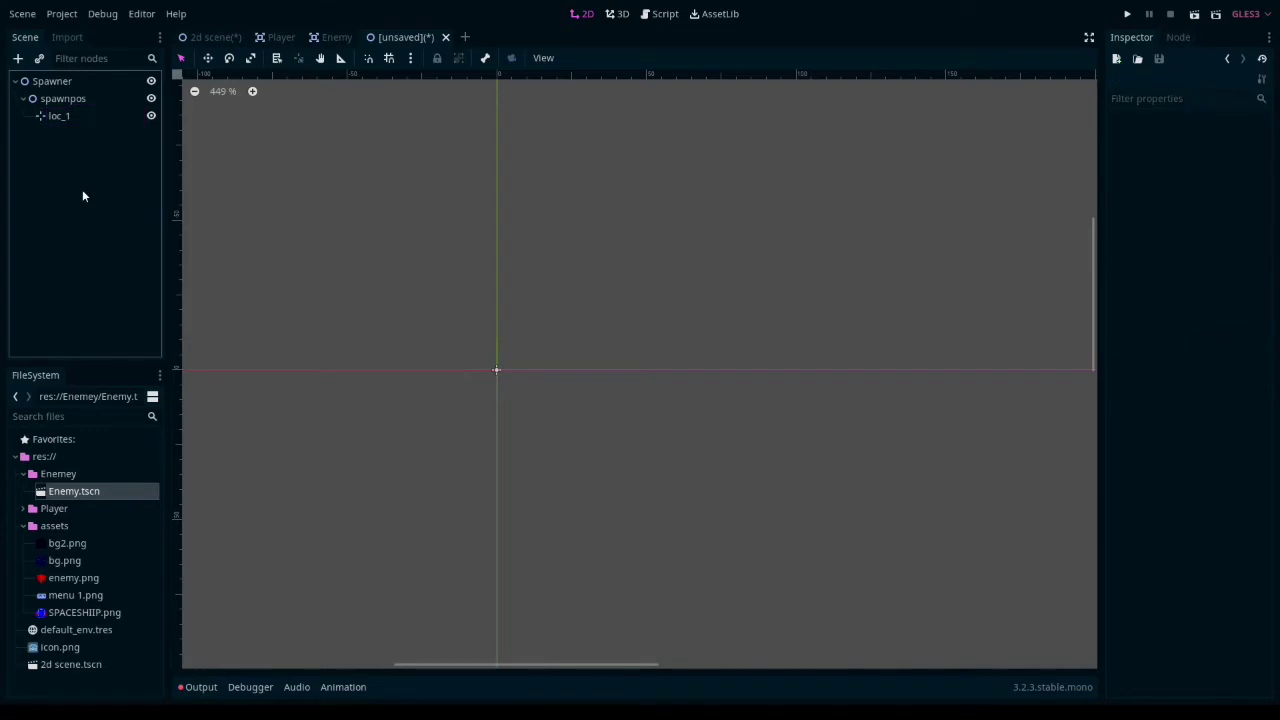
# - Duplicate the loc_1 position marker three times under spawnpos
pyautogui.click(60, 116)
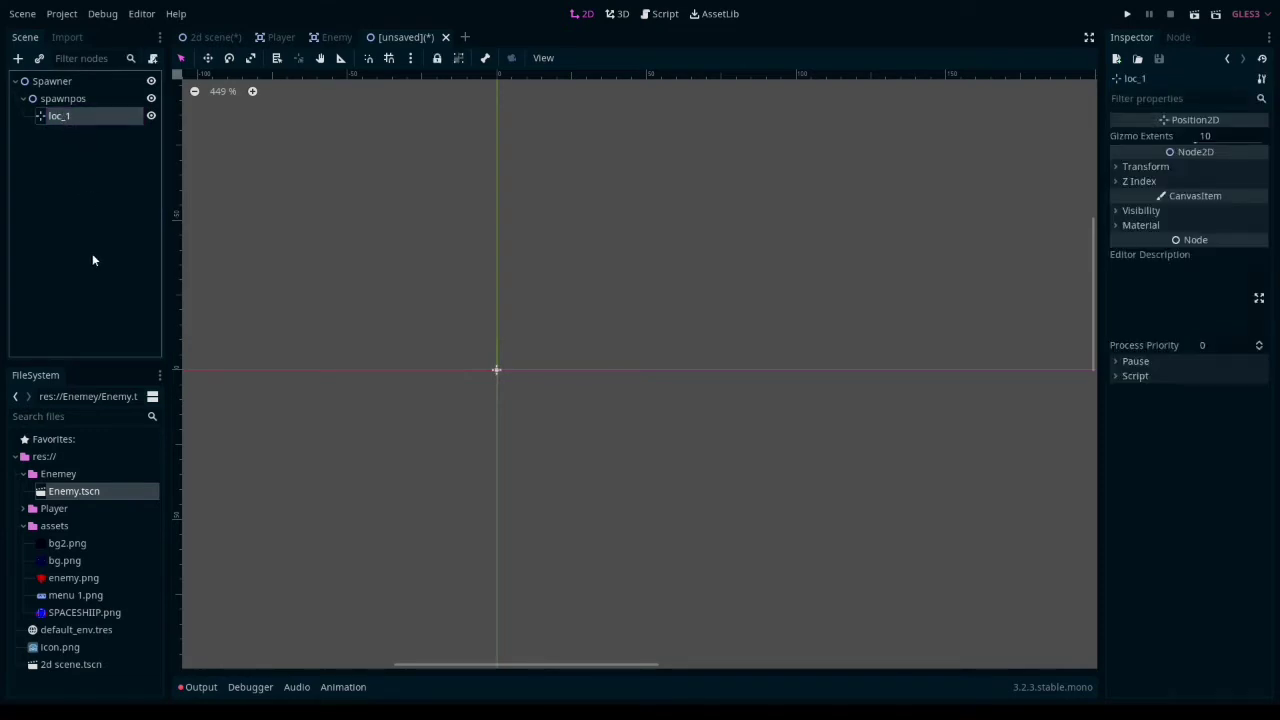
pyautogui.hotkey('ctrl', 'd')
pyautogui.hotkey('ctrl', 'd')
pyautogui.hotkey('ctrl', 'd')
pyautogui.hotkey('ctrl', 'd')
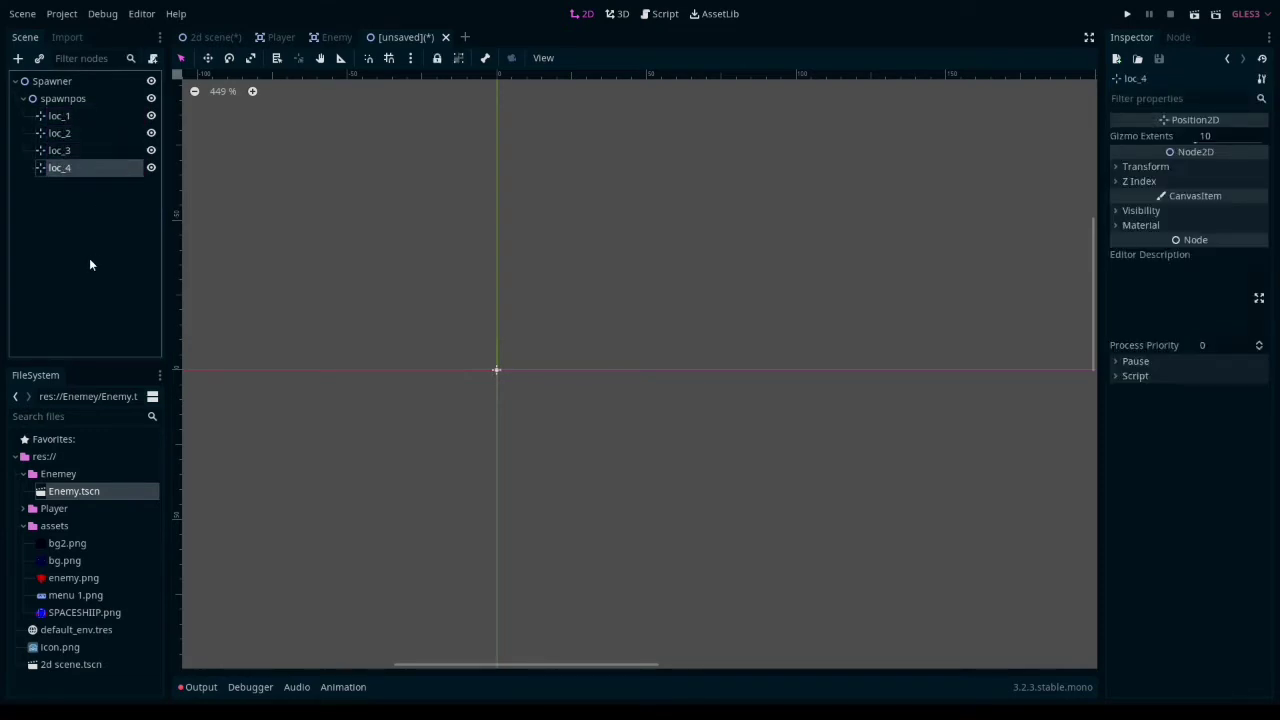
pyautogui.click(62, 116)
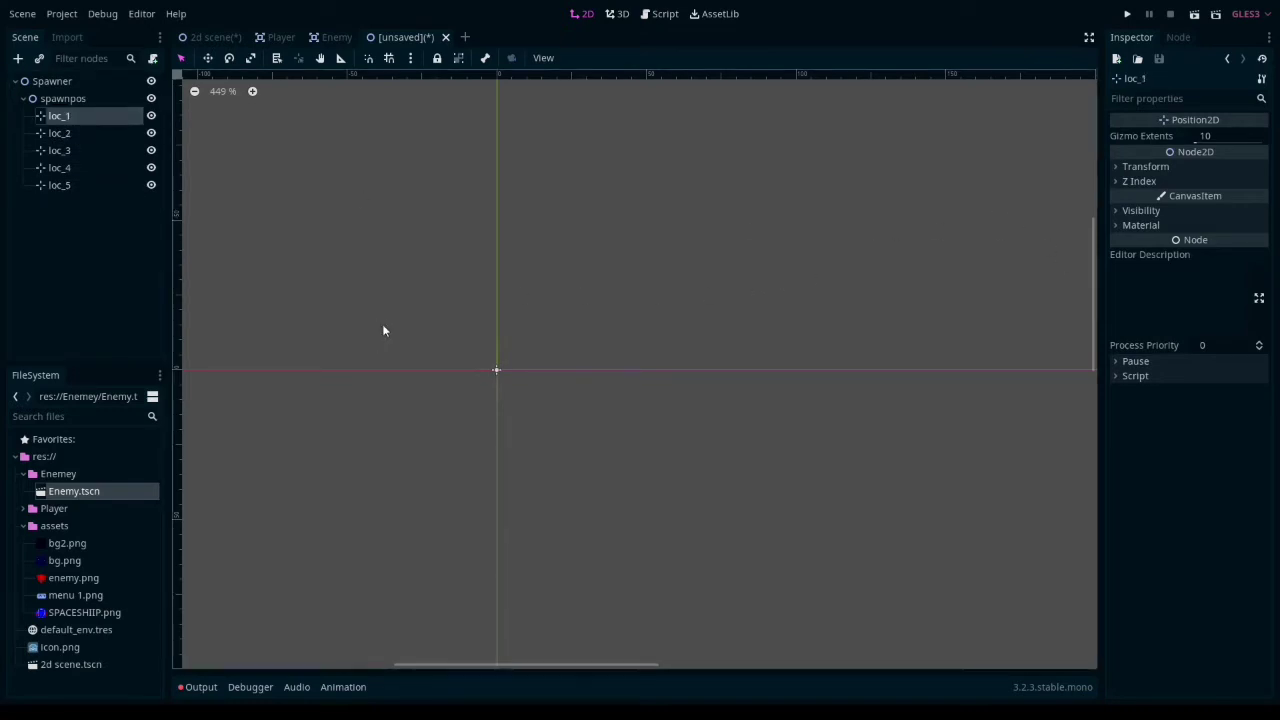
pyautogui.scroll(6, 426, 339)
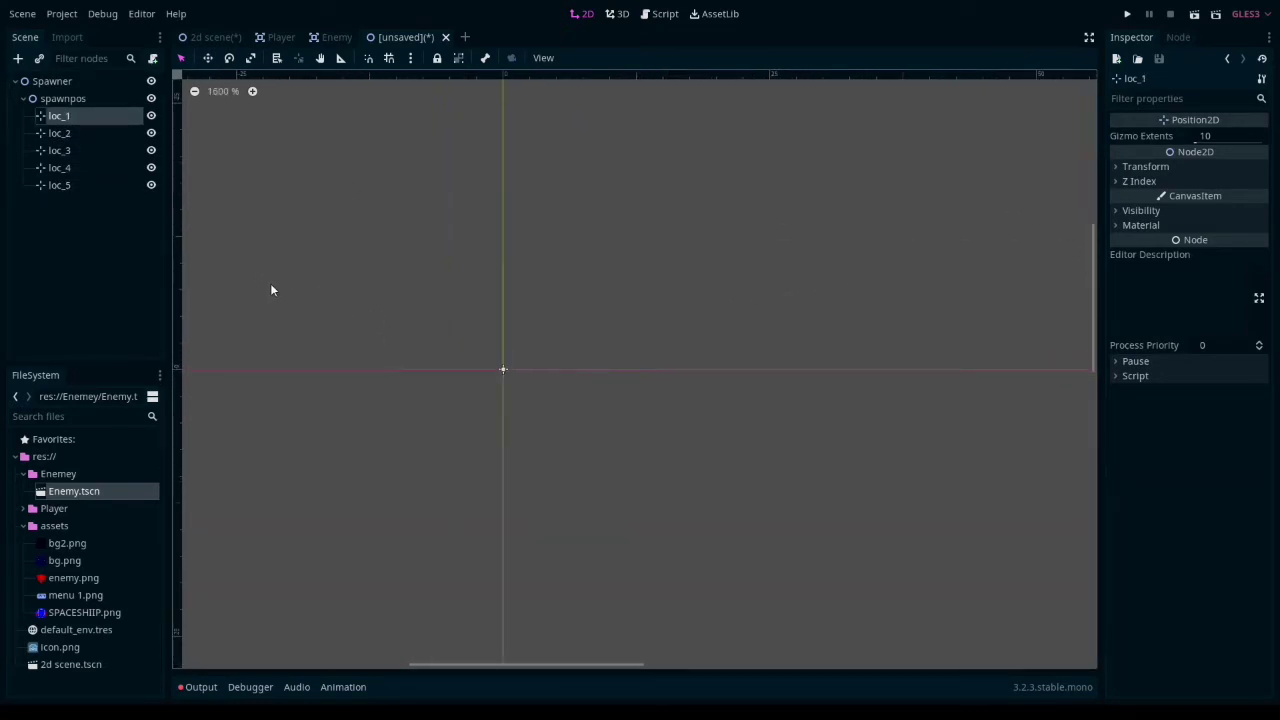
pyautogui.scroll(3, 300, 300)
pyautogui.moveTo(450, 380); pyautogui.dragTo(683, 373)
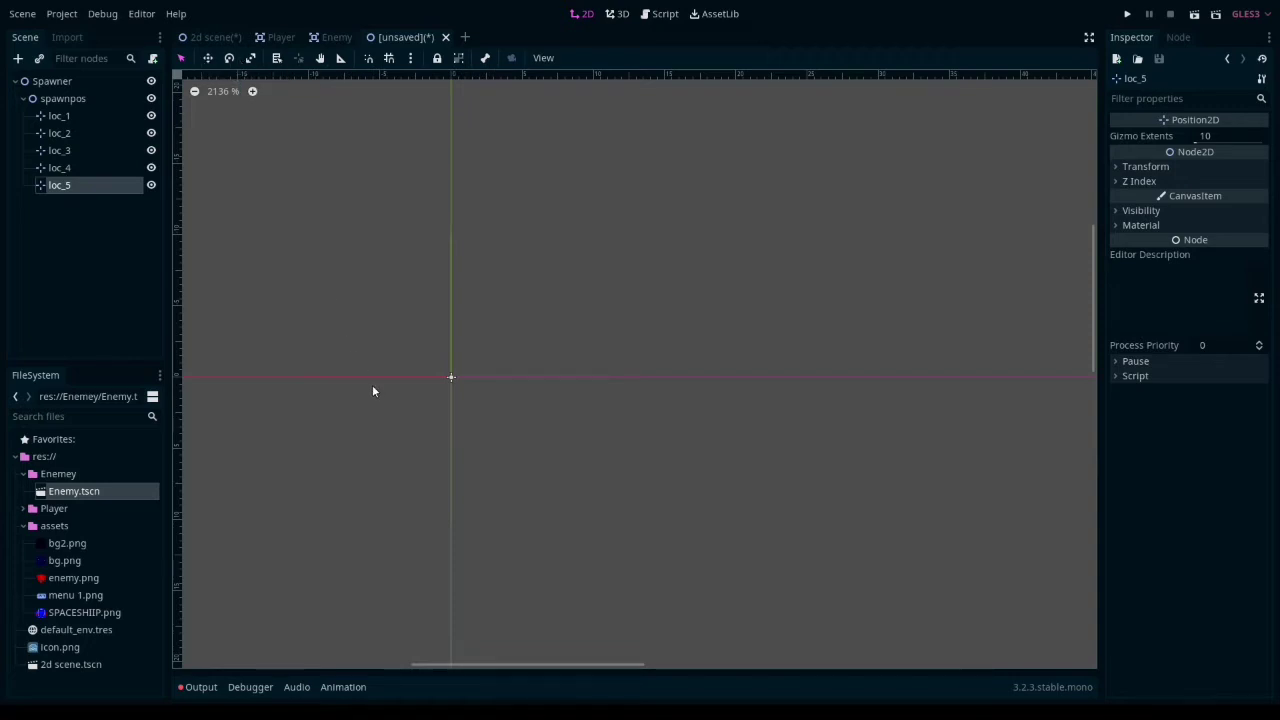
# - Move the loc_5 marker away from the origin and set its position to x 10, y 0
pyautogui.moveTo(448, 376); pyautogui.dragTo(627, 378)
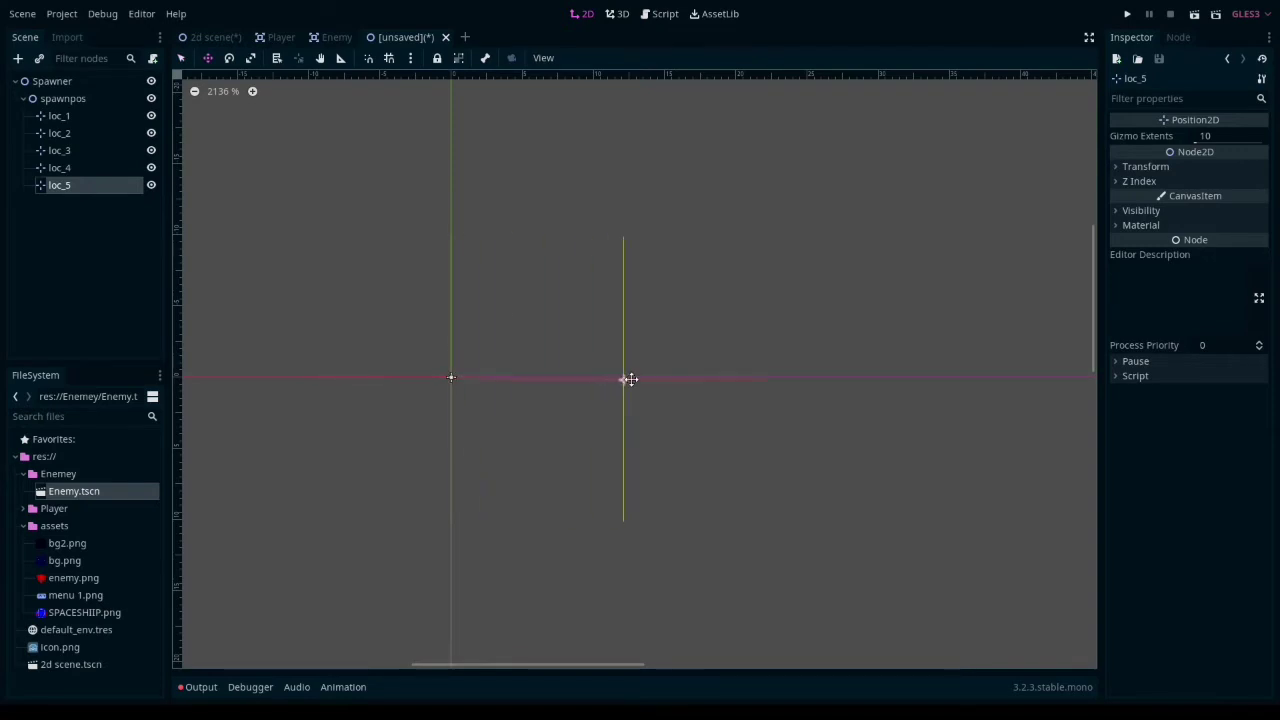
pyautogui.click(1155, 168)
pyautogui.click(1232, 202)
pyautogui.write('0')
pyautogui.click(1231, 188)
pyautogui.write('10')
pyautogui.press('Return')
pyautogui.scroll(-7, 739, 272)
# - Set the loc_1 marker's x position to 500
pyautogui.click(181, 58)
pyautogui.click(60, 116)
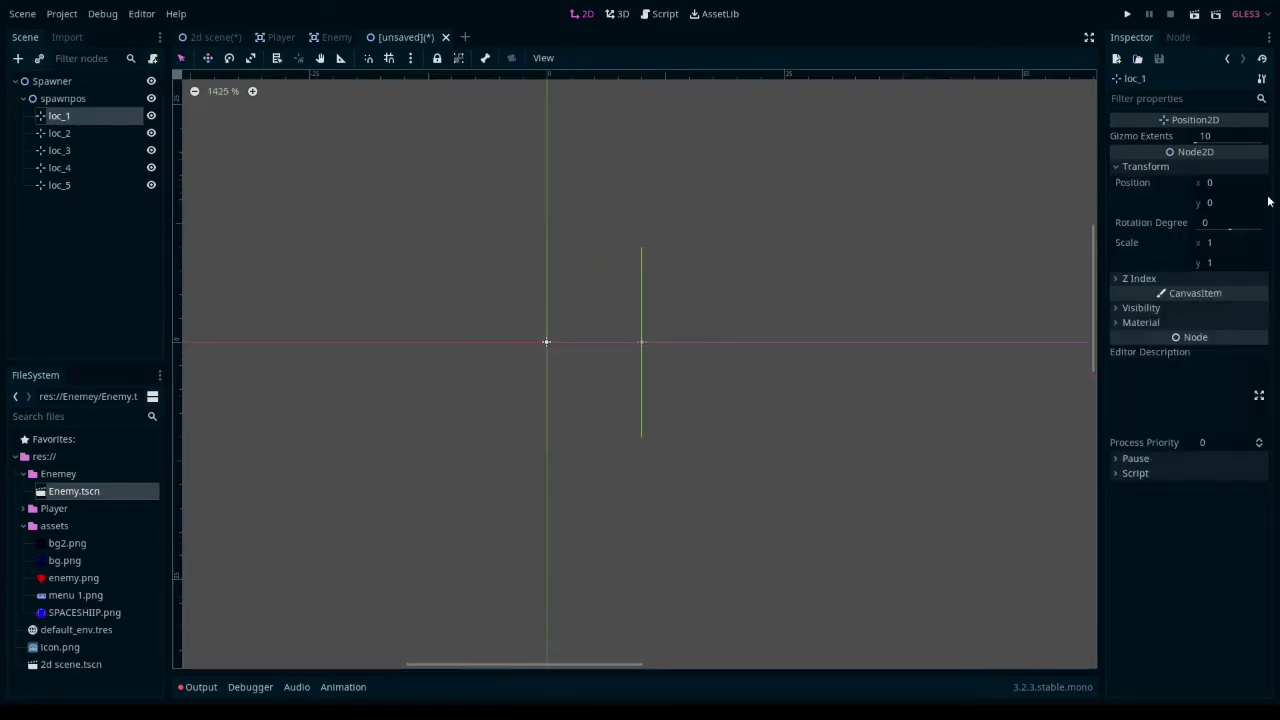
pyautogui.click(1224, 186)
pyautogui.write('500')
pyautogui.press('Return')
pyautogui.scroll(-20, 443, 325)
pyautogui.moveTo(666, 389); pyautogui.dragTo(718, 413, button='middle')
# - Set the loc_2 marker's x position to 300
pyautogui.click(60, 133)
pyautogui.click(1236, 184)
pyautogui.write('300')
pyautogui.press('Return')
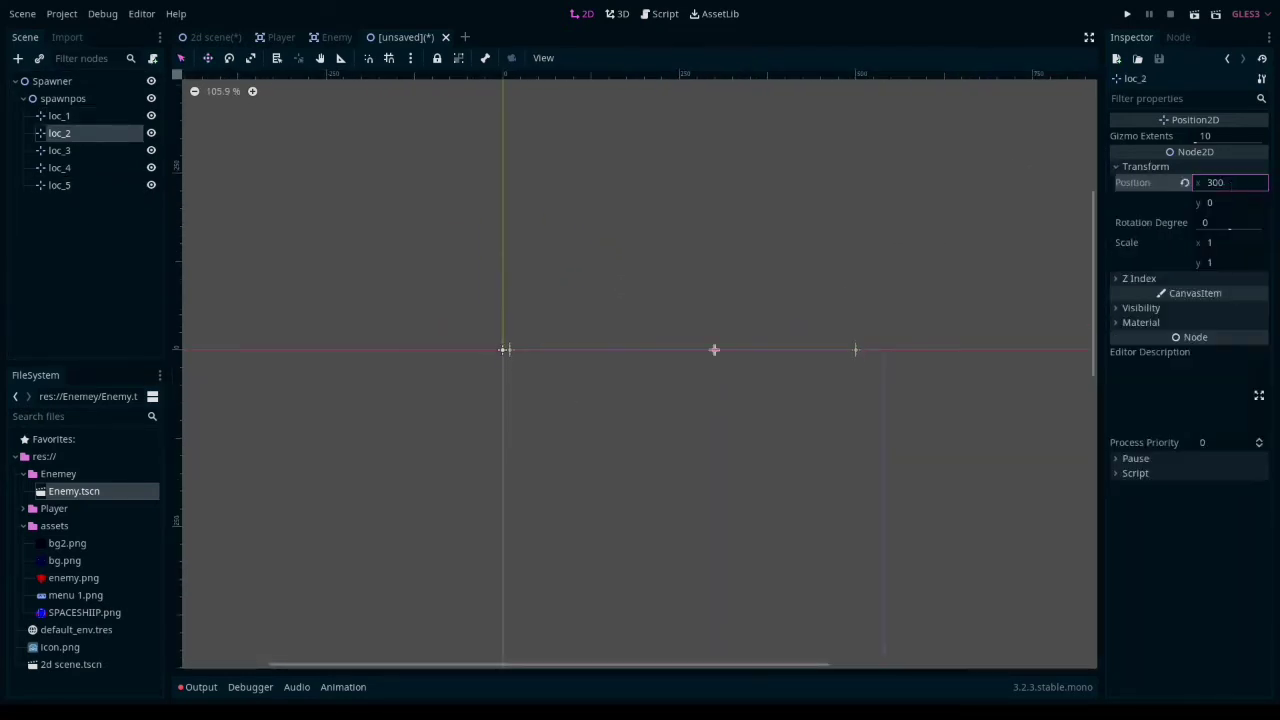
# - Set the loc_4 marker's x position to 400
pyautogui.click(60, 185)
pyautogui.click(60, 168)
pyautogui.click(1227, 200)
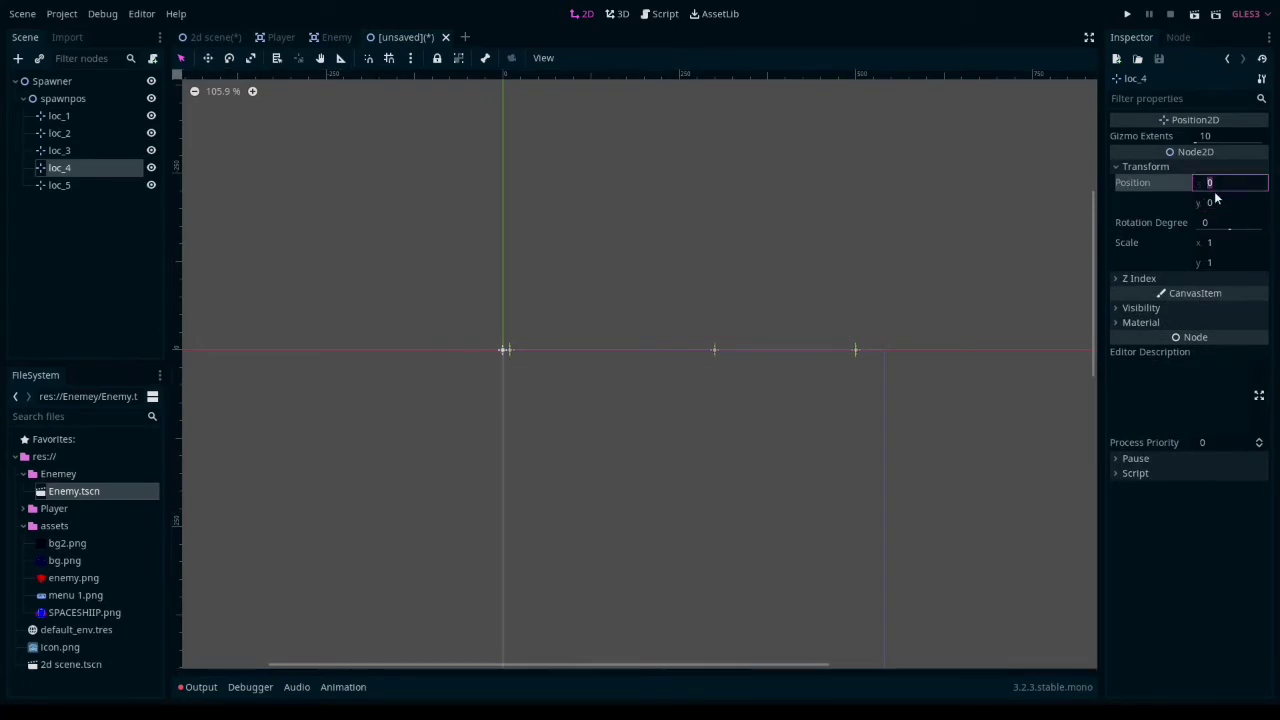
pyautogui.write('400')
# - Set the loc_3 marker's x position to 150
pyautogui.click(60, 151)
pyautogui.click(1155, 168)
pyautogui.click(1212, 186)
pyautogui.write('250')
pyautogui.click(1231, 187)
pyautogui.write('150')
pyautogui.click(709, 346)
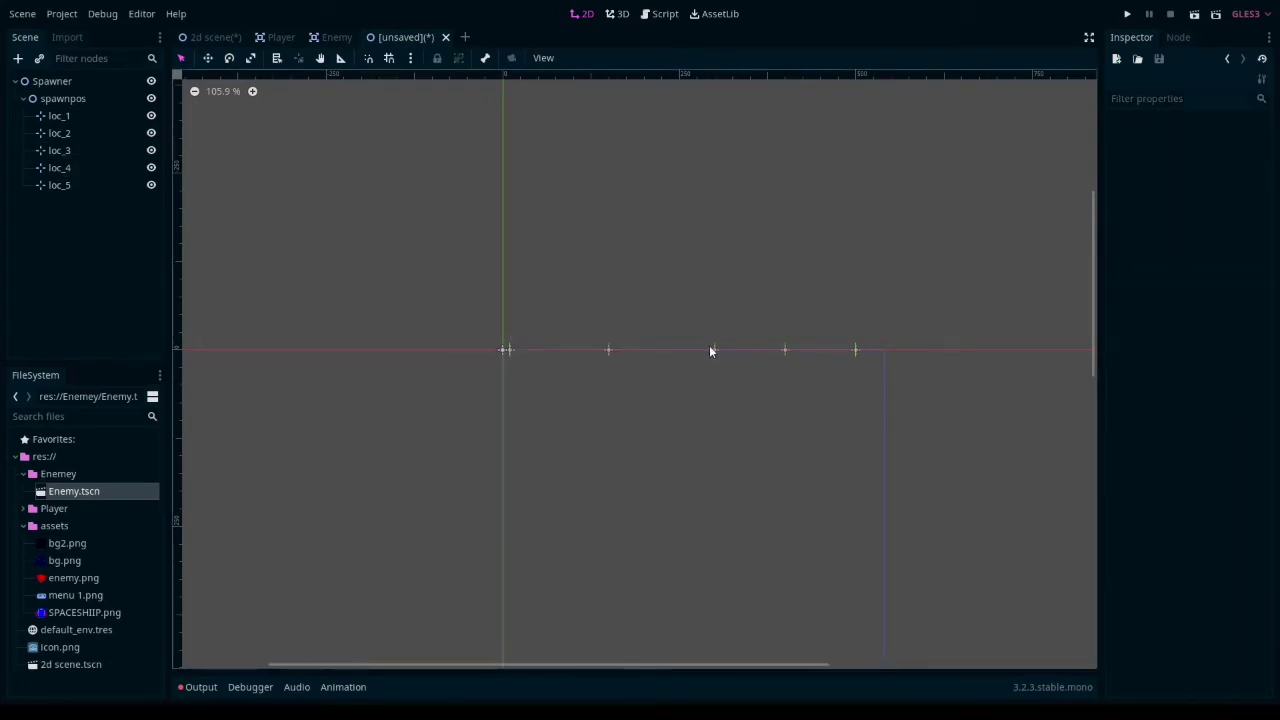
# - Shift markers loc_1 to loc_4 slightly toward the origin, placing loc_2 at about x 238, and save the scene as Spawner.tscn in the Enemey folder
pyautogui.moveTo(713, 350); pyautogui.dragTo(703, 350)
pyautogui.click(778, 351)
pyautogui.moveTo(785, 350); pyautogui.dragTo(773, 350)
pyautogui.moveTo(856, 350); pyautogui.dragTo(845, 350)
pyautogui.moveTo(610, 350); pyautogui.dragTo(593, 350)
pyautogui.moveTo(704, 350); pyautogui.dragTo(671, 349)
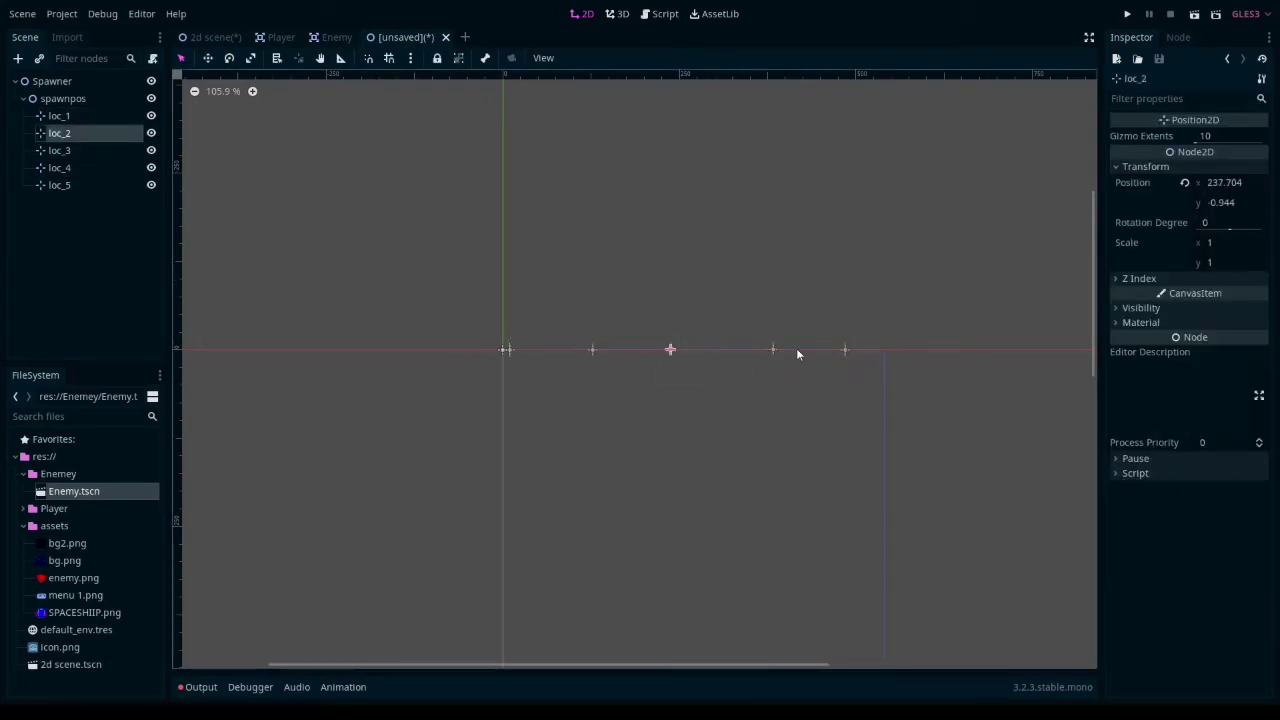
pyautogui.hotkey('ctrl', 's')
pyautogui.click(474, 598)
# - Add a Timer child to the Spawner node and rename it Something
pyautogui.click(52, 81)
pyautogui.hotkey('ctrl', 'a')
pyautogui.write('ti mer')
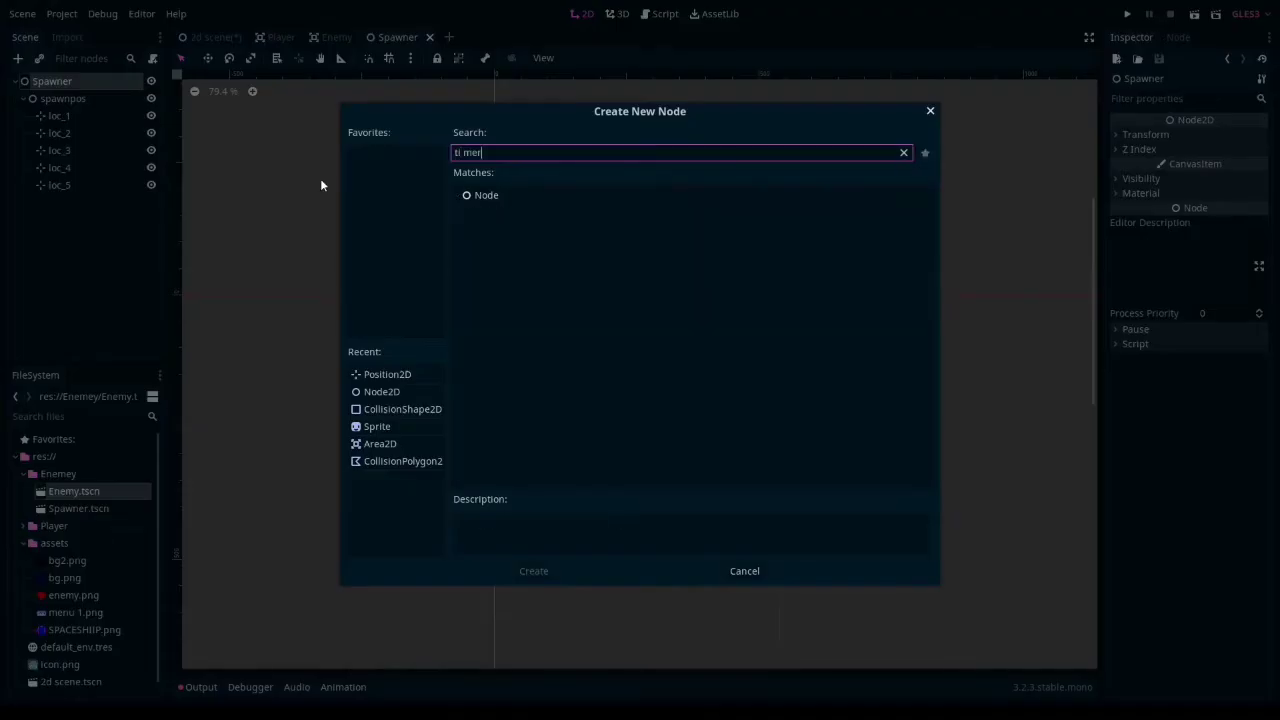
pyautogui.press('BackSpace')
pyautogui.press('BackSpace')
pyautogui.press('BackSpace')
pyautogui.press('BackSpace')
pyautogui.write('mer')
pyautogui.click(534, 571)
pyautogui.doubleClick(77, 203)
pyautogui.write('Something')
pyautogui.press('Return')
pyautogui.click(99, 84)
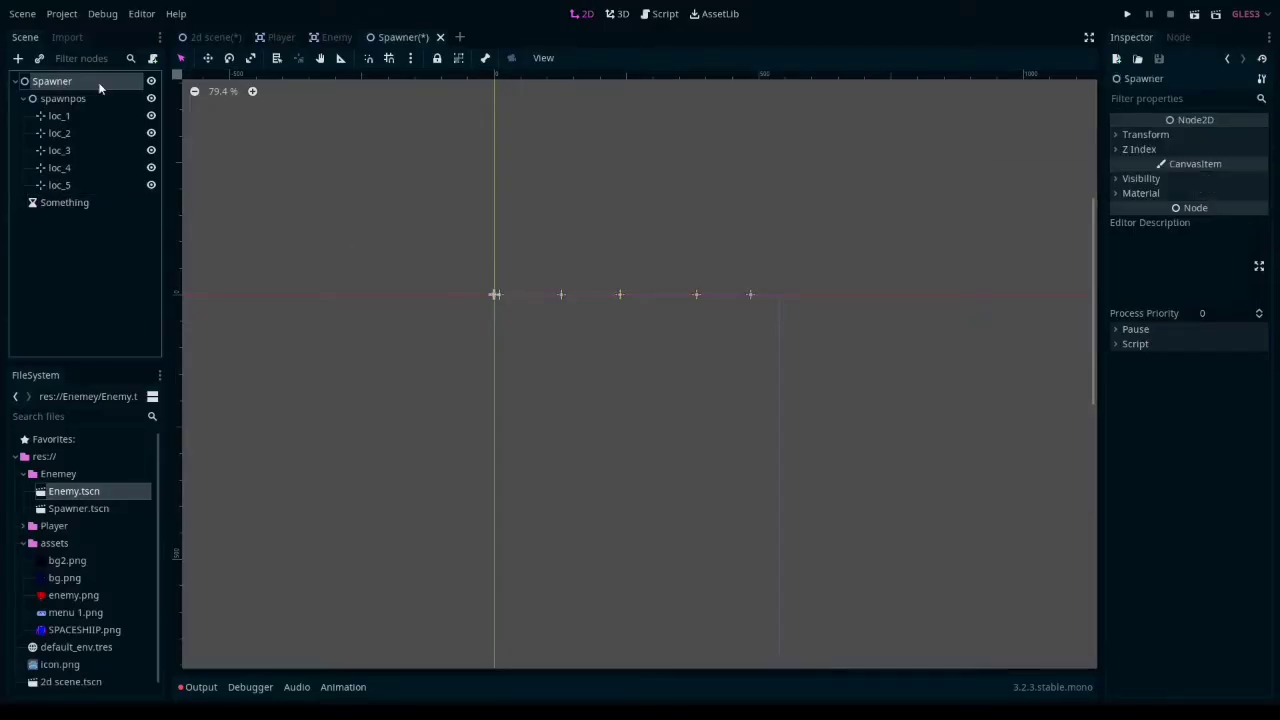
# - Attach a new GDScript to the Player scene's root node at res://Player/Player.gd, choosing a script template
pyautogui.click(281, 38)
pyautogui.click(153, 60)
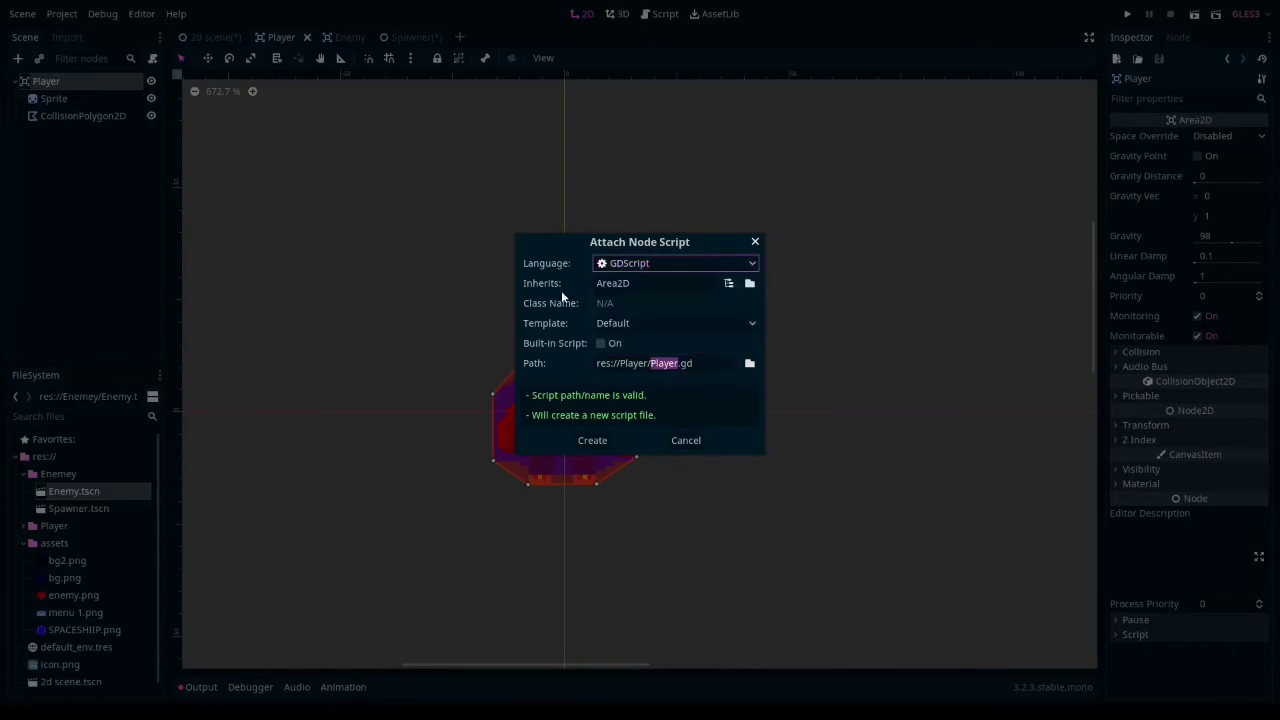
pyautogui.click(640, 323)
pyautogui.click(620, 371)
pyautogui.click(600, 440)
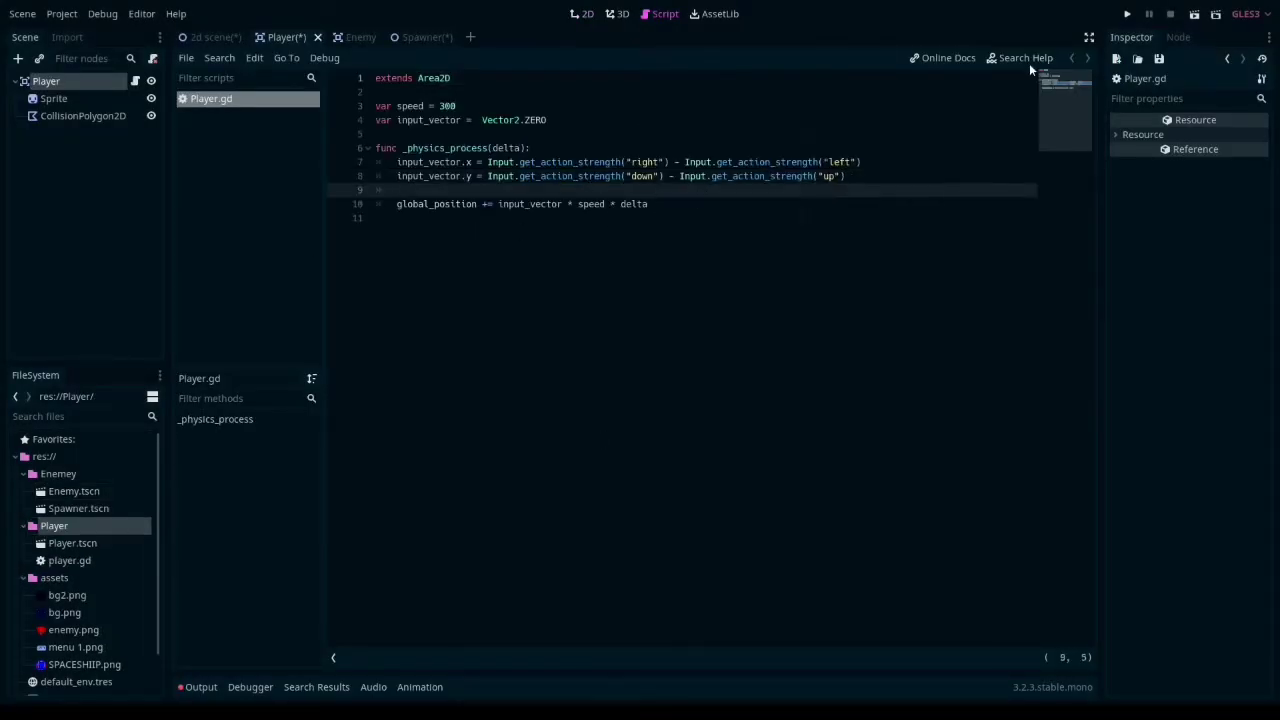
pyautogui.click(1127, 14)
pyautogui.click(571, 369)
pyautogui.press('Escape')
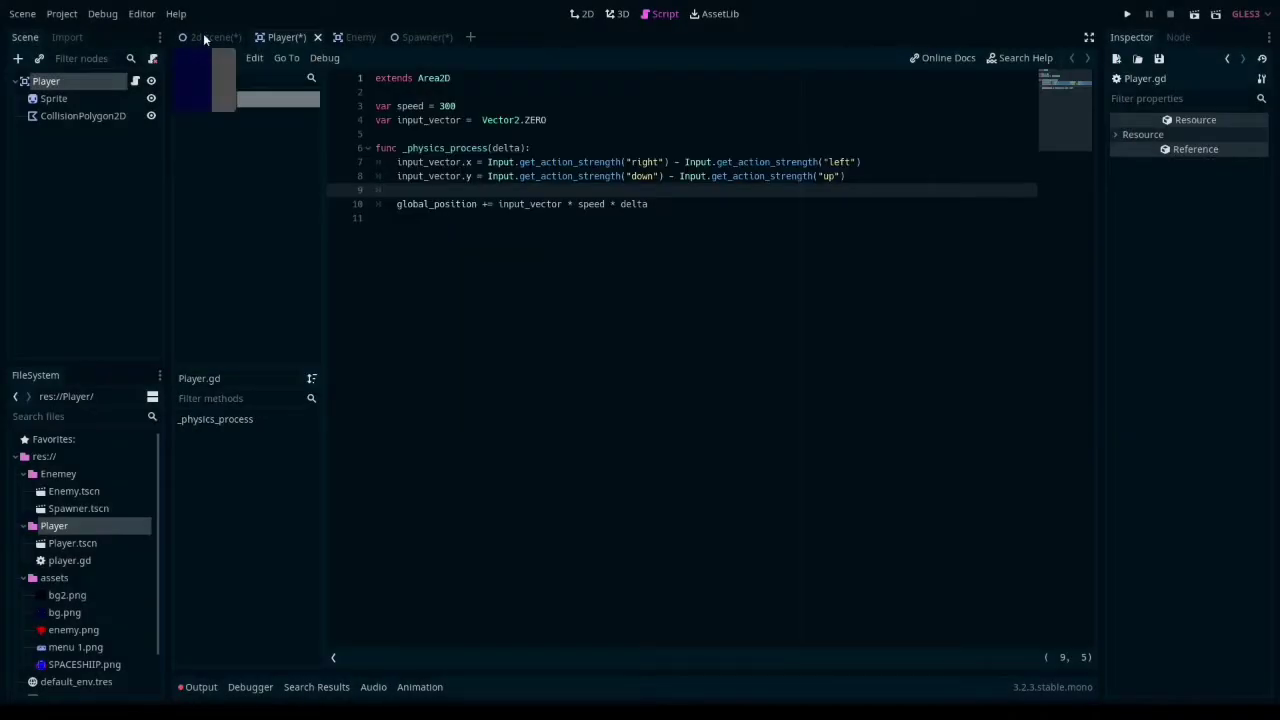
# - Run the project from the 2d scene, picking 2d scene.tscn as the main scene
pyautogui.click(210, 37)
pyautogui.click(1127, 14)
pyautogui.click(565, 369)
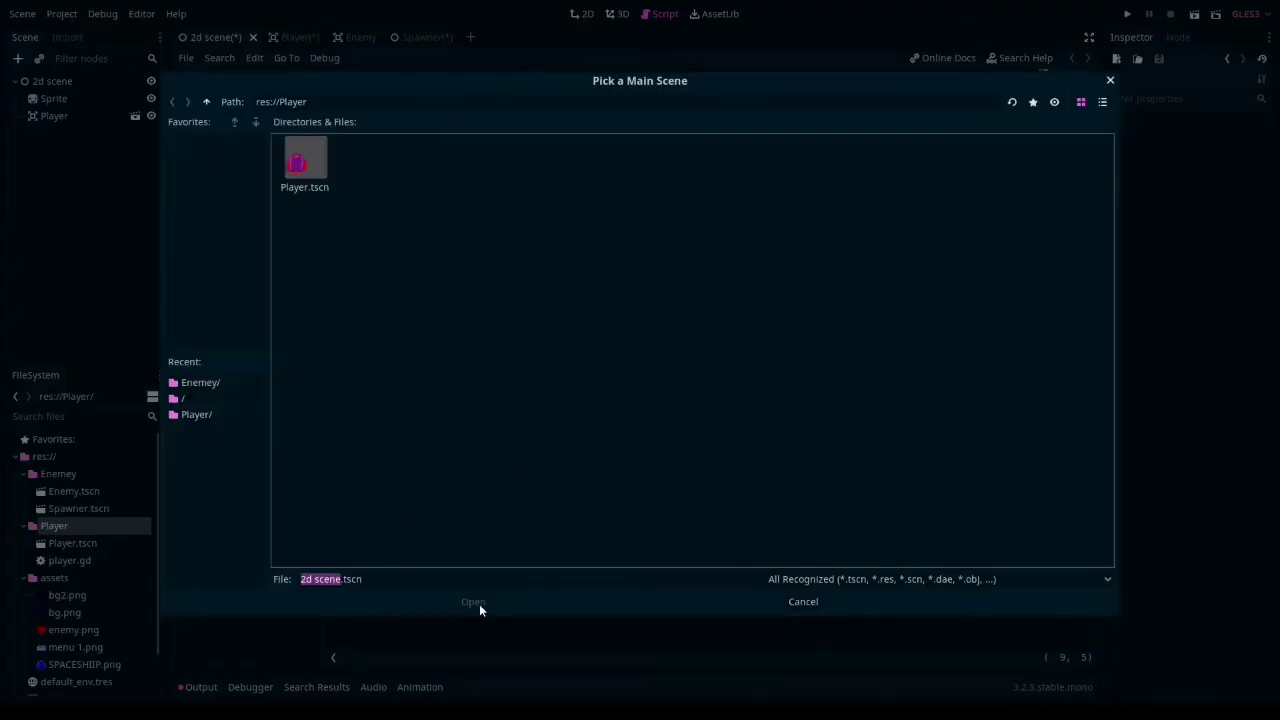
pyautogui.click(215, 400)
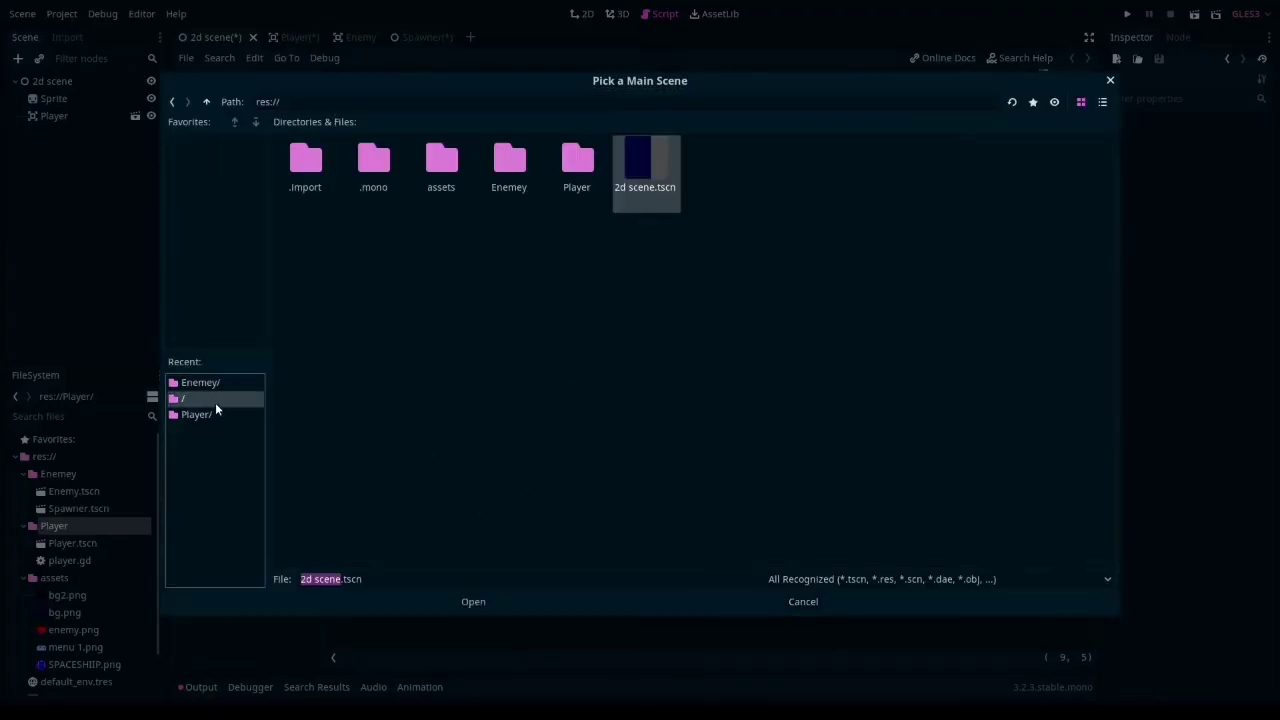
pyautogui.click(470, 601)
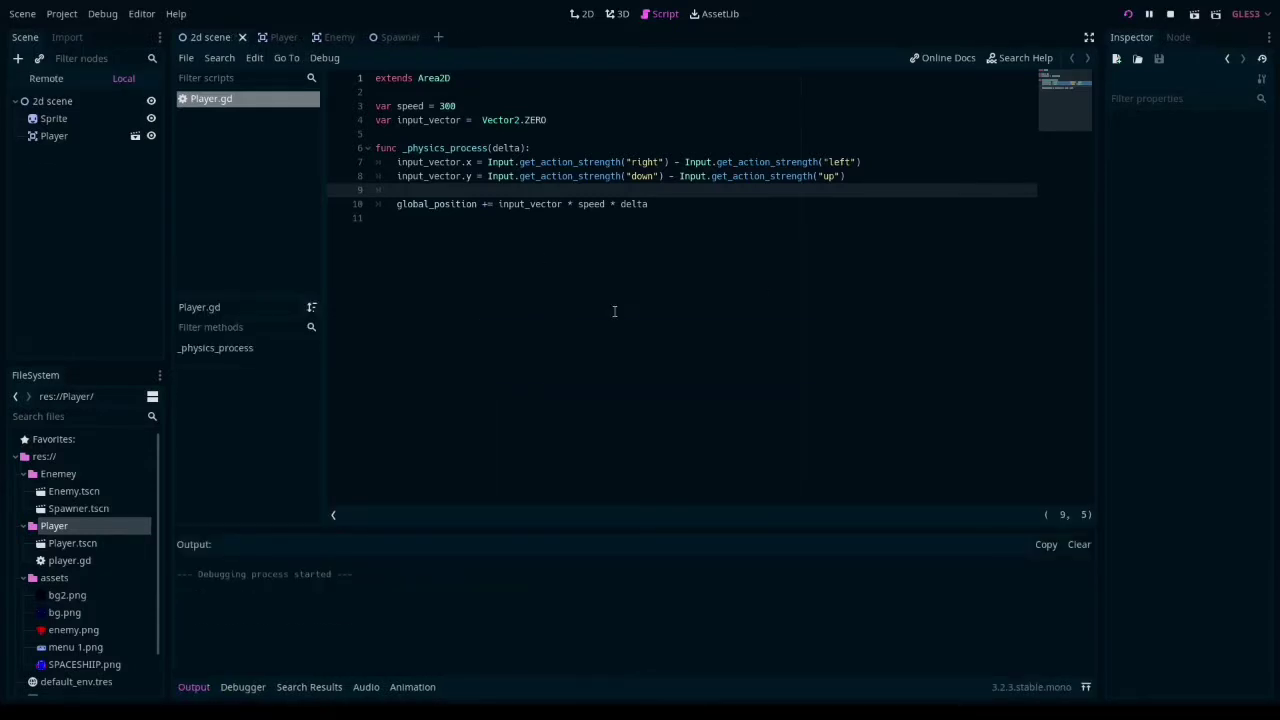
# - Add the input actions up, down, left and right to the project's input map
pyautogui.click(61, 13)
pyautogui.click(78, 32)
pyautogui.click(423, 133)
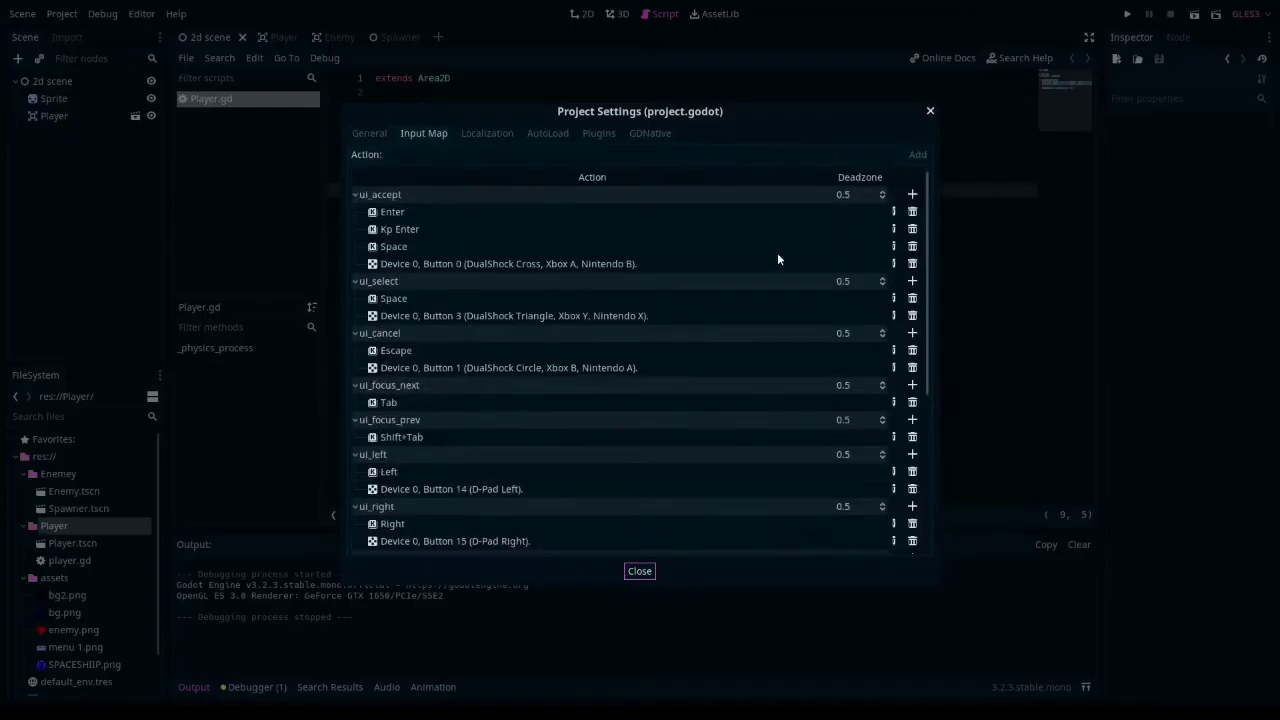
pyautogui.click(422, 155)
pyautogui.write('up')
pyautogui.press('Return')
pyautogui.write('down')
pyautogui.press('Return')
pyautogui.write('left')
pyautogui.press('Return')
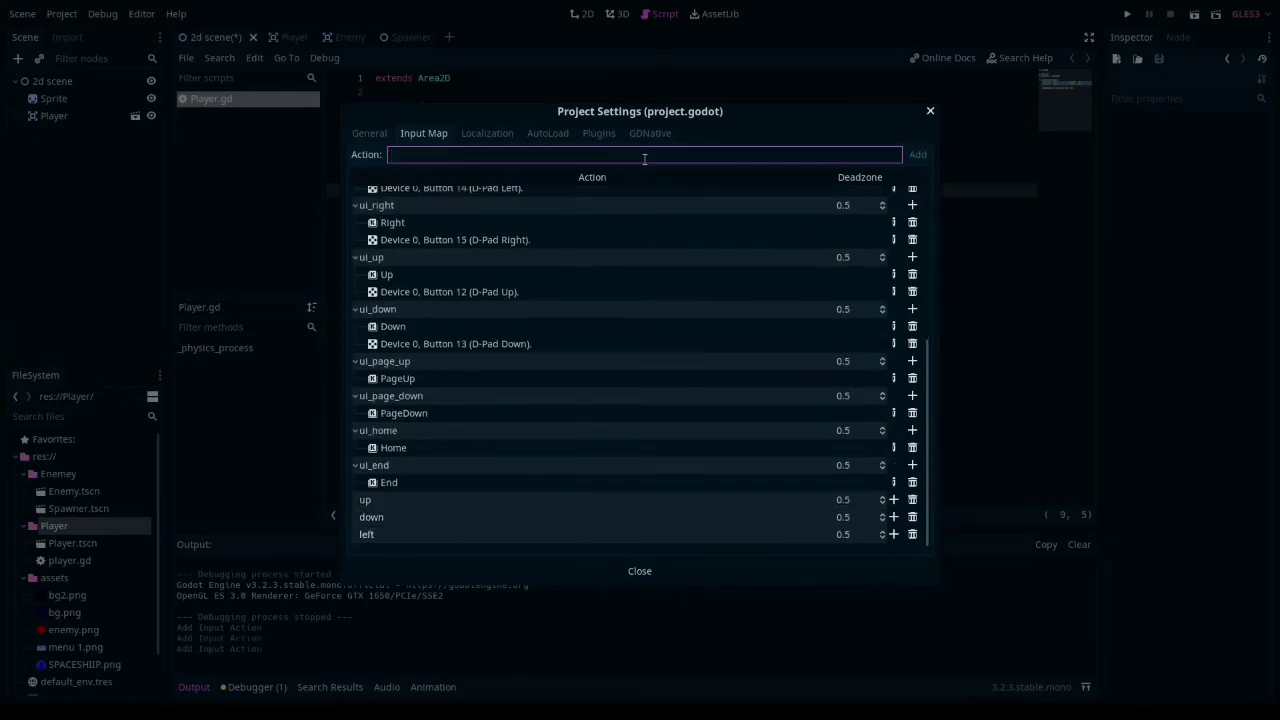
pyautogui.write('right')
pyautogui.press('Return')
# - Assign the W key to the up action, S to down and A to left
pyautogui.click(604, 364)
pyautogui.click(893, 517)
pyautogui.click(889, 534)
pyautogui.press('s')
pyautogui.click(604, 364)
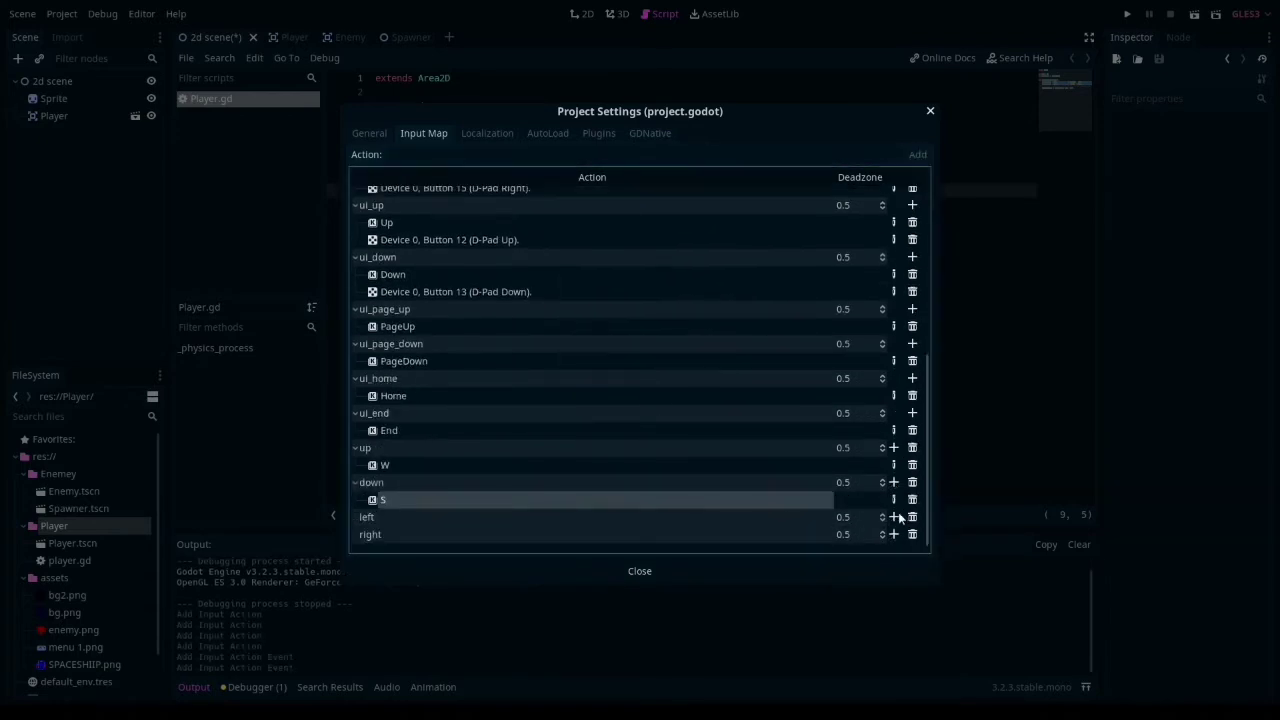
pyautogui.click(894, 517)
pyautogui.click(889, 534)
pyautogui.press('a')
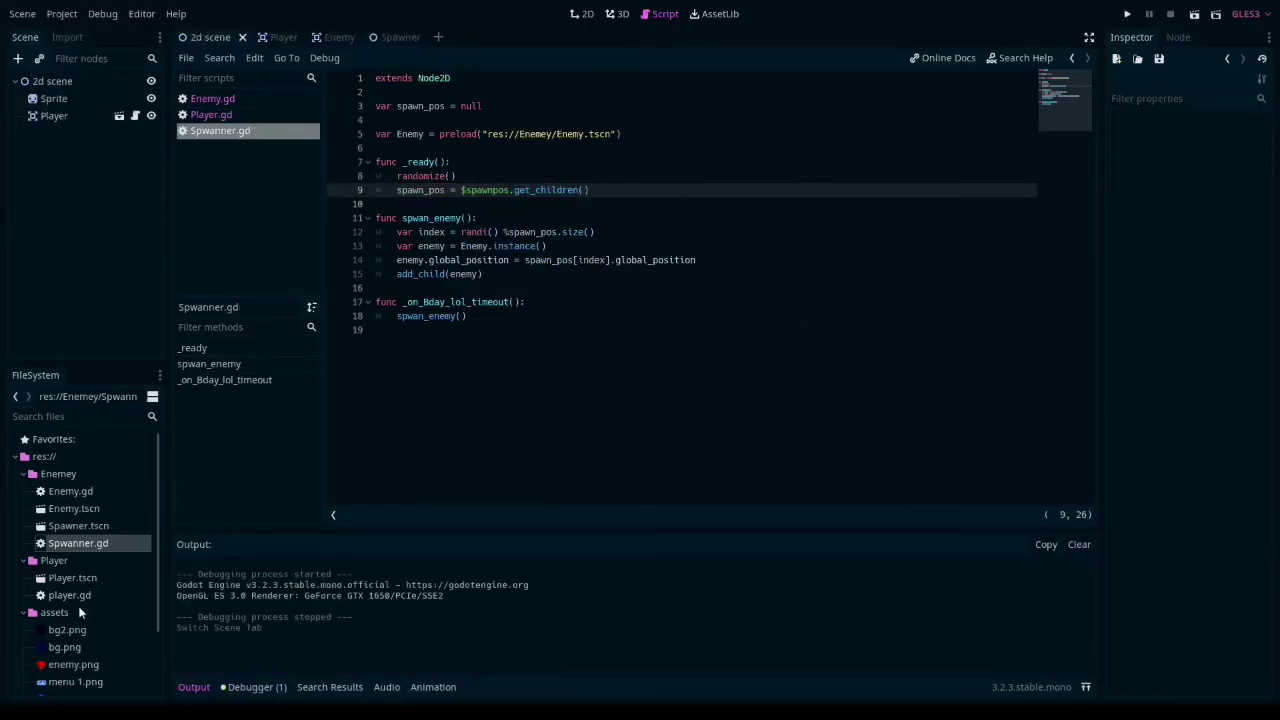
# - Add an instance of Spawner.tscn to the 2d scene and run the project
pyautogui.click(581, 13)
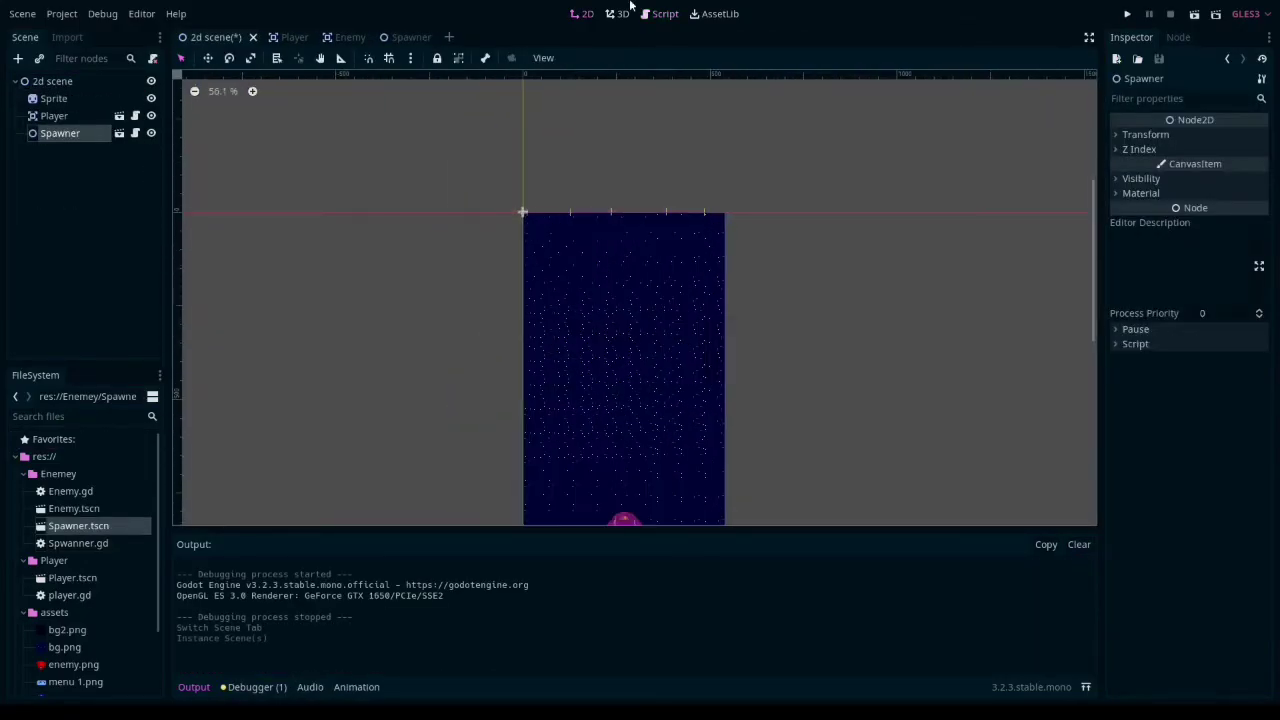
pyautogui.press('F5')
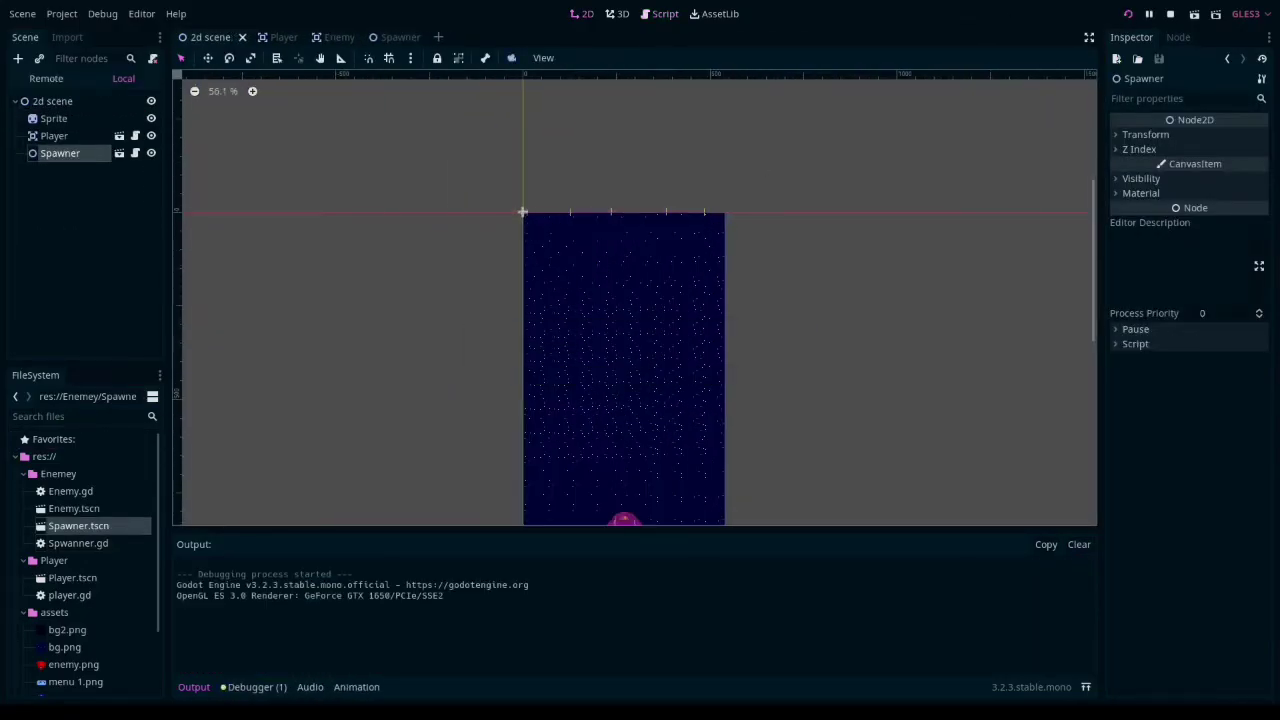
# - Add an Enemy.tscn instance to the 2d scene, stop the running game and reposition the enemy
pyautogui.moveTo(74, 508); pyautogui.dragTo(60, 170)
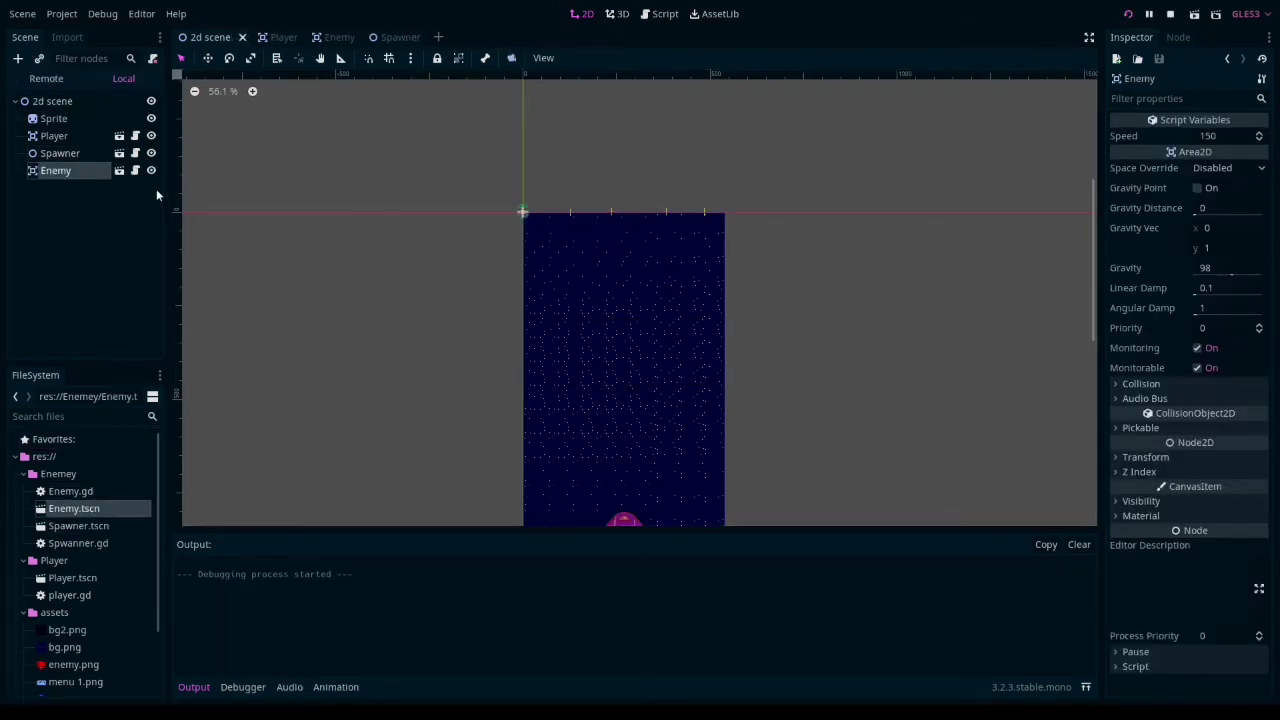
pyautogui.press('F8')
pyautogui.scroll(7, 415, 282)
pyautogui.moveTo(607, 235); pyautogui.dragTo(312, 126)
# - Review the Spawner scene's script, examining the Enemy preload, the spwan_enemy function and the timer timeout handler
pyautogui.click(412, 38)
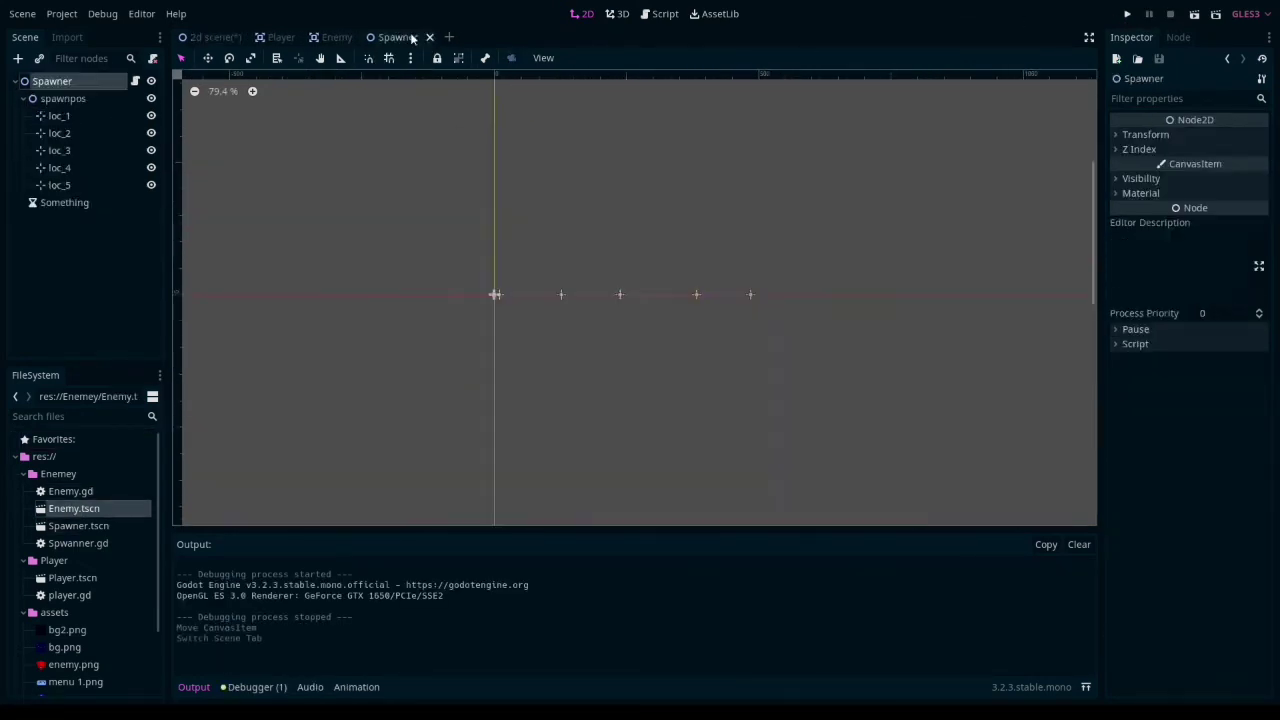
pyautogui.doubleClick(79, 543)
pyautogui.click(562, 232)
pyautogui.click(451, 246)
pyautogui.click(590, 134)
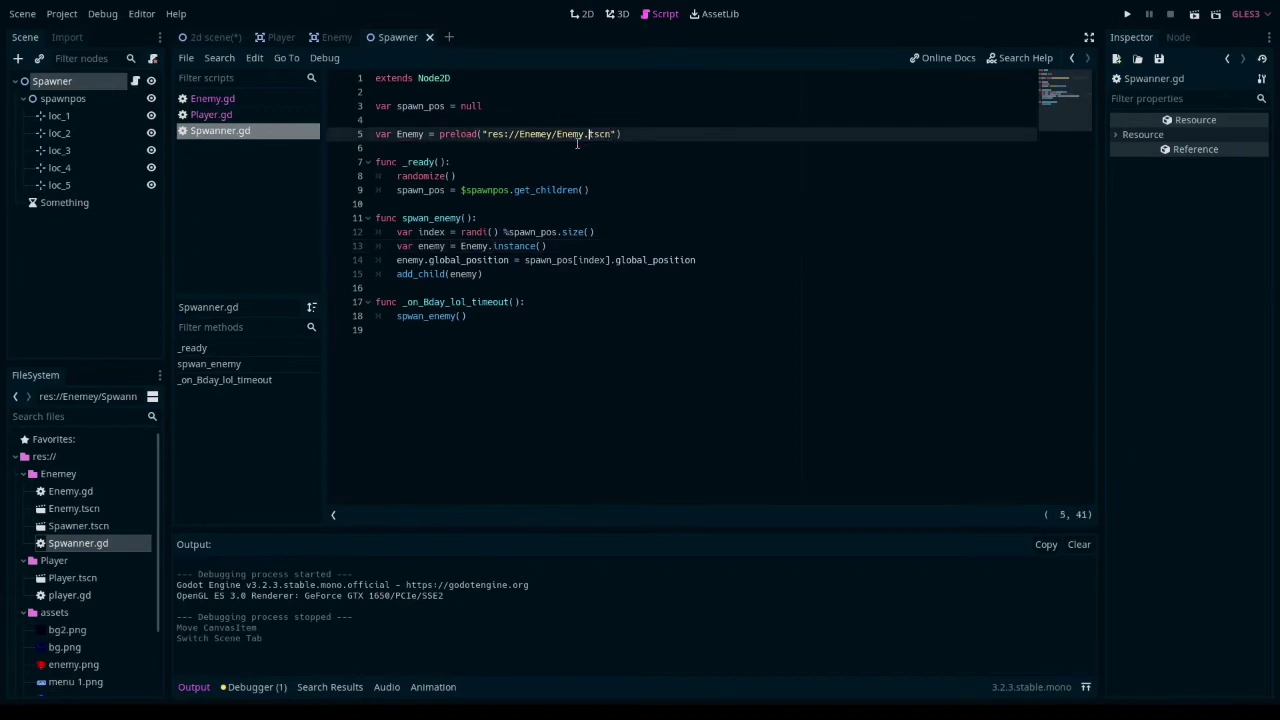
pyautogui.moveTo(423, 302); pyautogui.dragTo(444, 302)
pyautogui.click(500, 232)
pyautogui.click(471, 260)
pyautogui.click(414, 316)
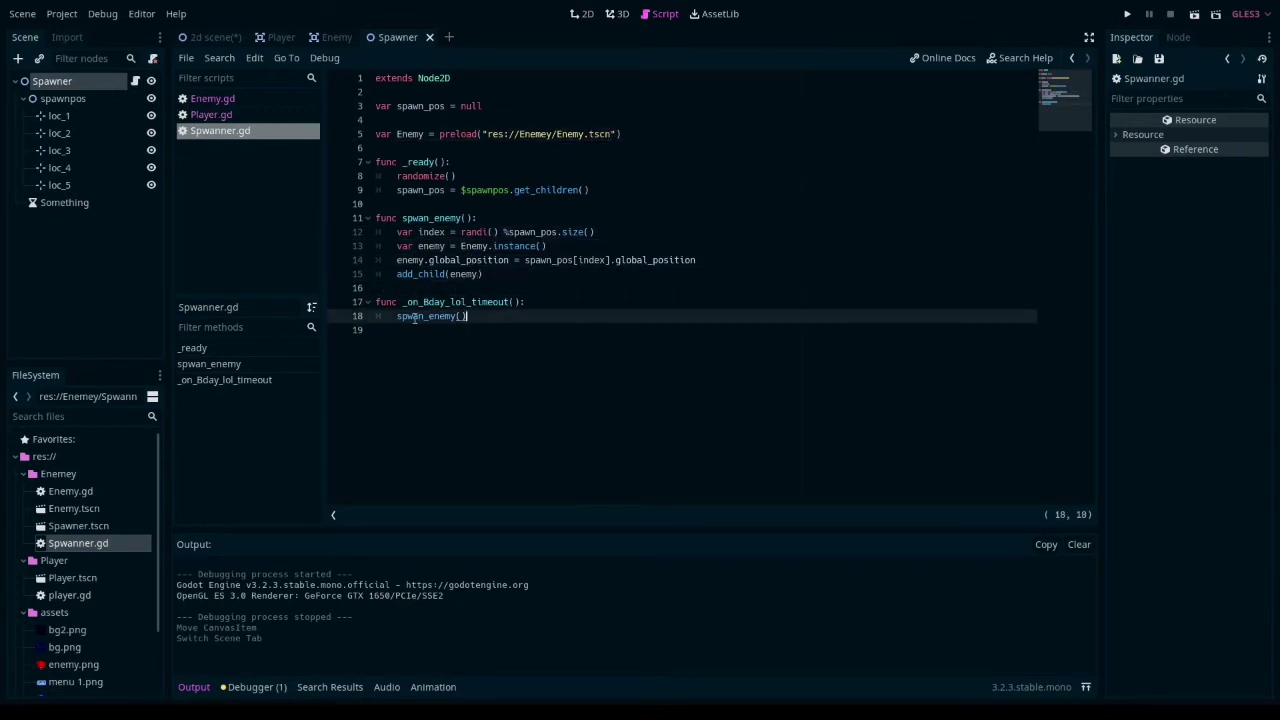
# - Run the game and fly the player ship up, down, left and right among the spawning enemies
pyautogui.press('F5')
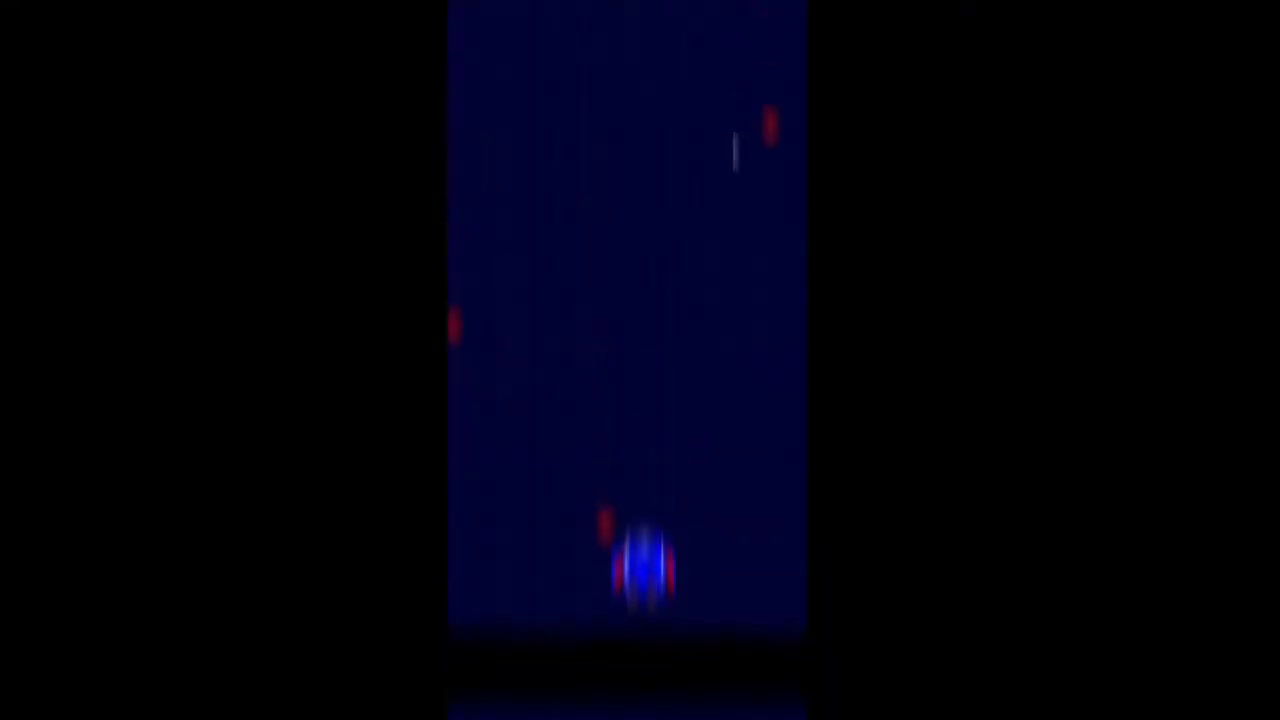
pyautogui.press('Up')
pyautogui.press('Right')
pyautogui.press('Left')
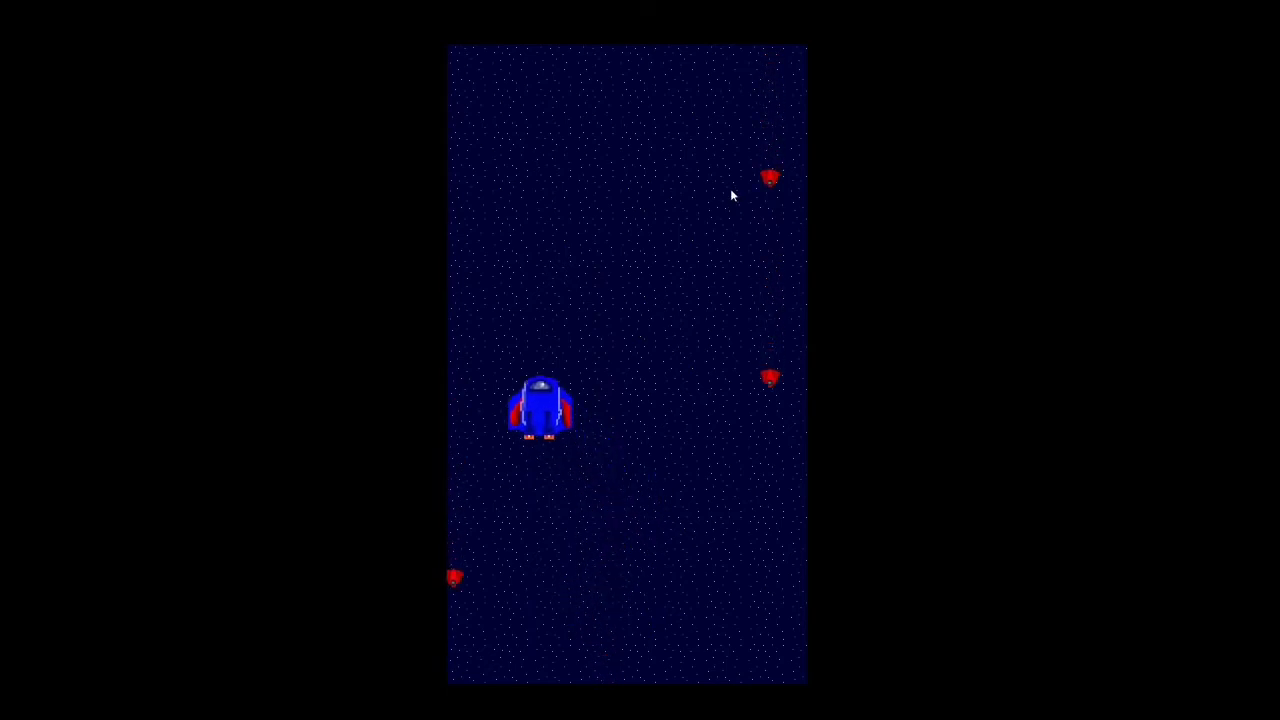
pyautogui.press('Right')
pyautogui.press('Down')
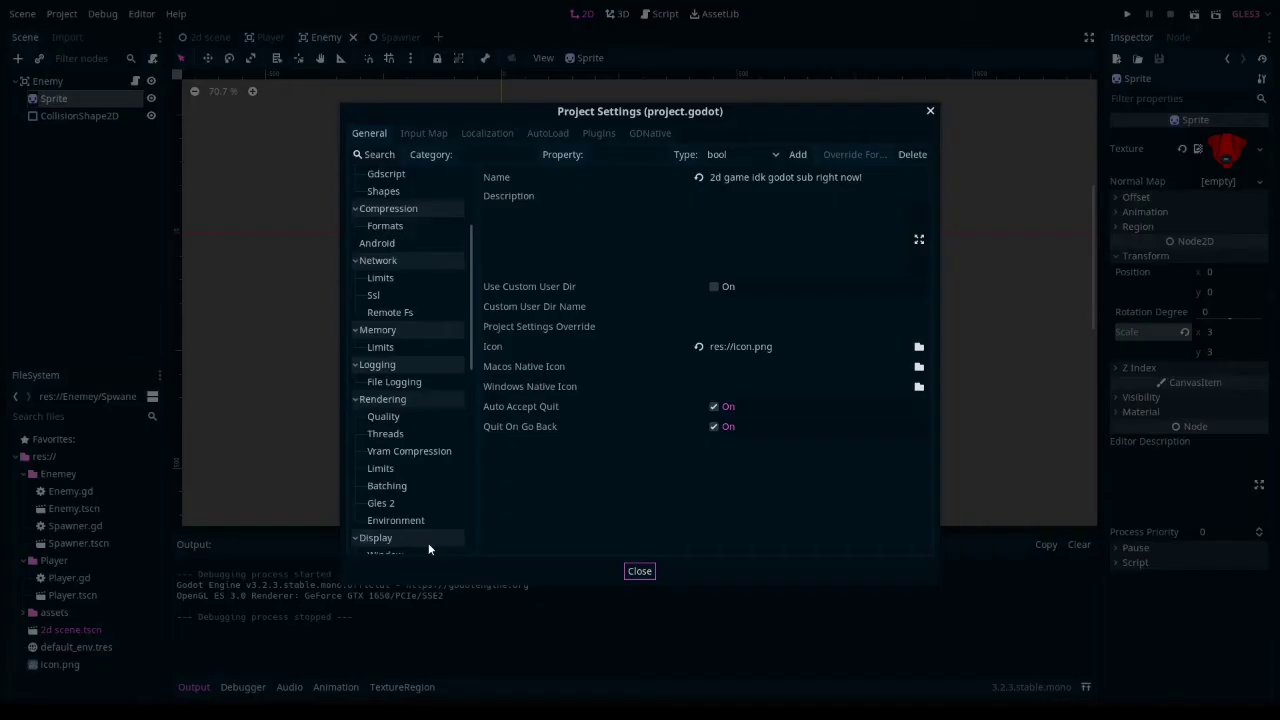
pyautogui.scroll(-5, 428, 543)
pyautogui.click(420, 512)
pyautogui.click(390, 529)
pyautogui.click(810, 177)
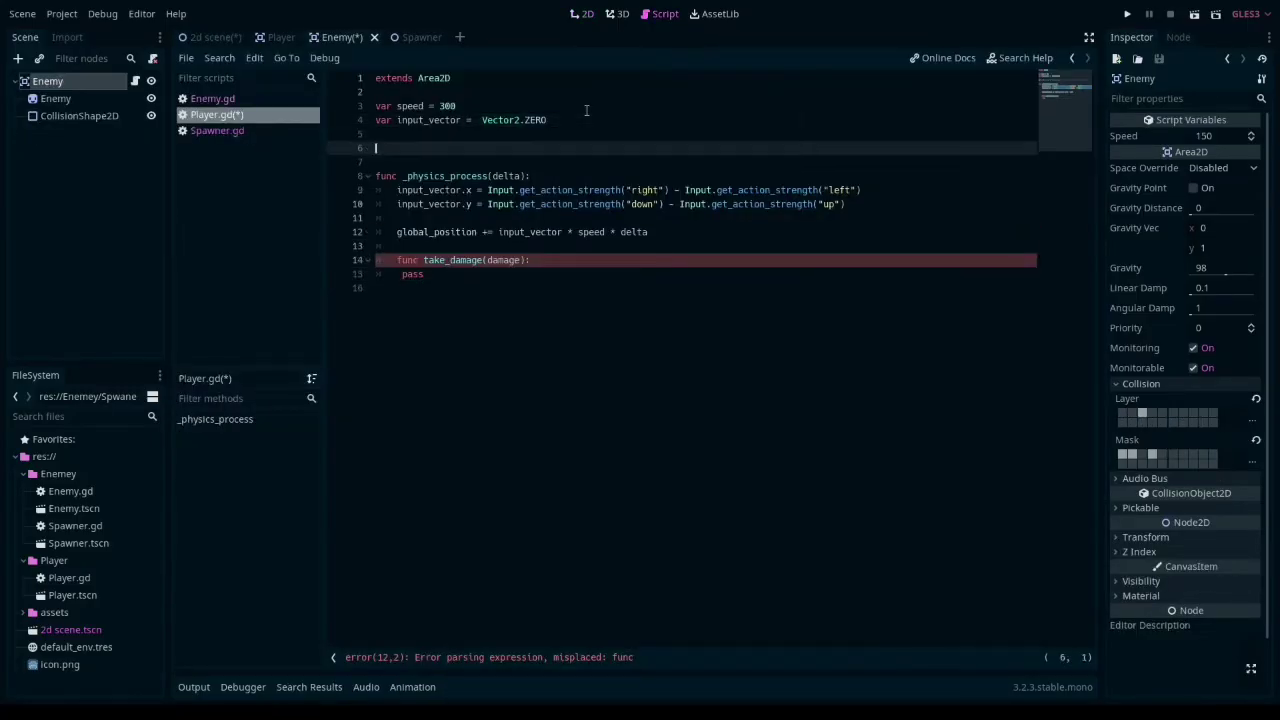
# - Declare the variable hp = 5 in Player.gd below the input_vector variable
pyautogui.write('var hp = 5')
pyautogui.press('Return')
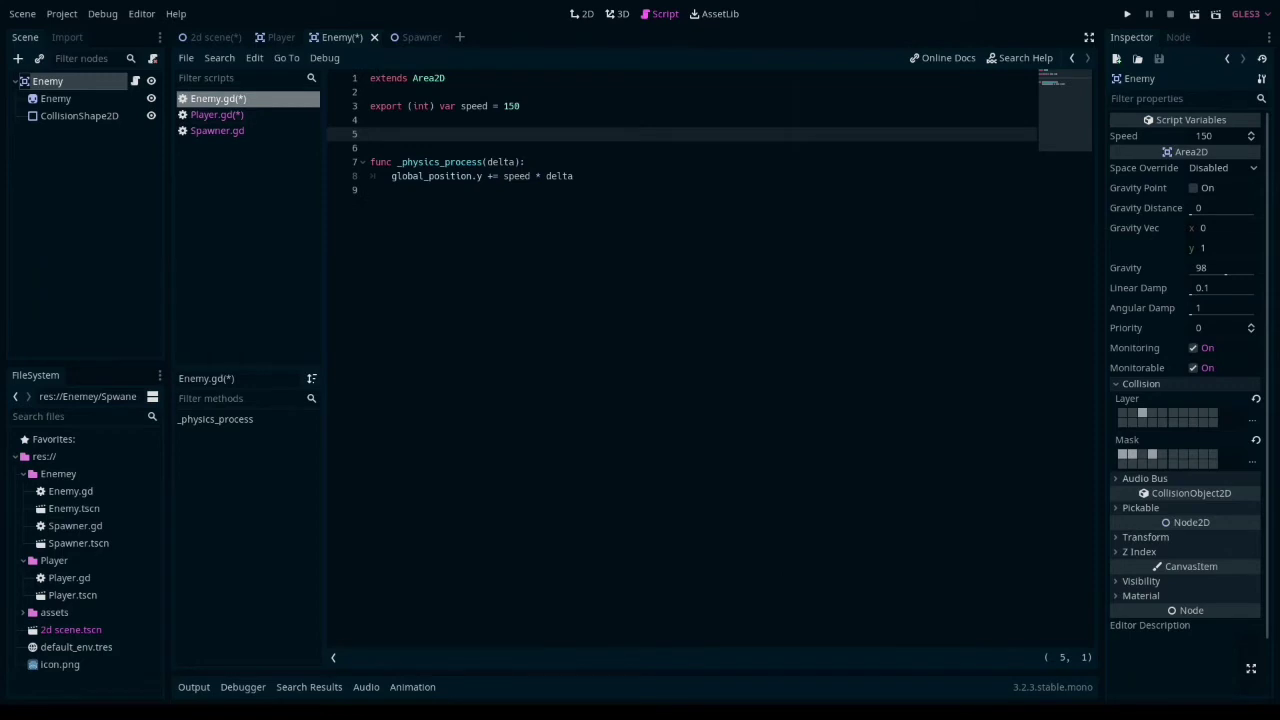
# - Declare var hp = 1 in Enemy.gd and add a take_damage(damage) function header below _physics_process
pyautogui.click(639, 183)
pyautogui.press('Return')
pyautogui.press('Return')
pyautogui.write('func take_damage')
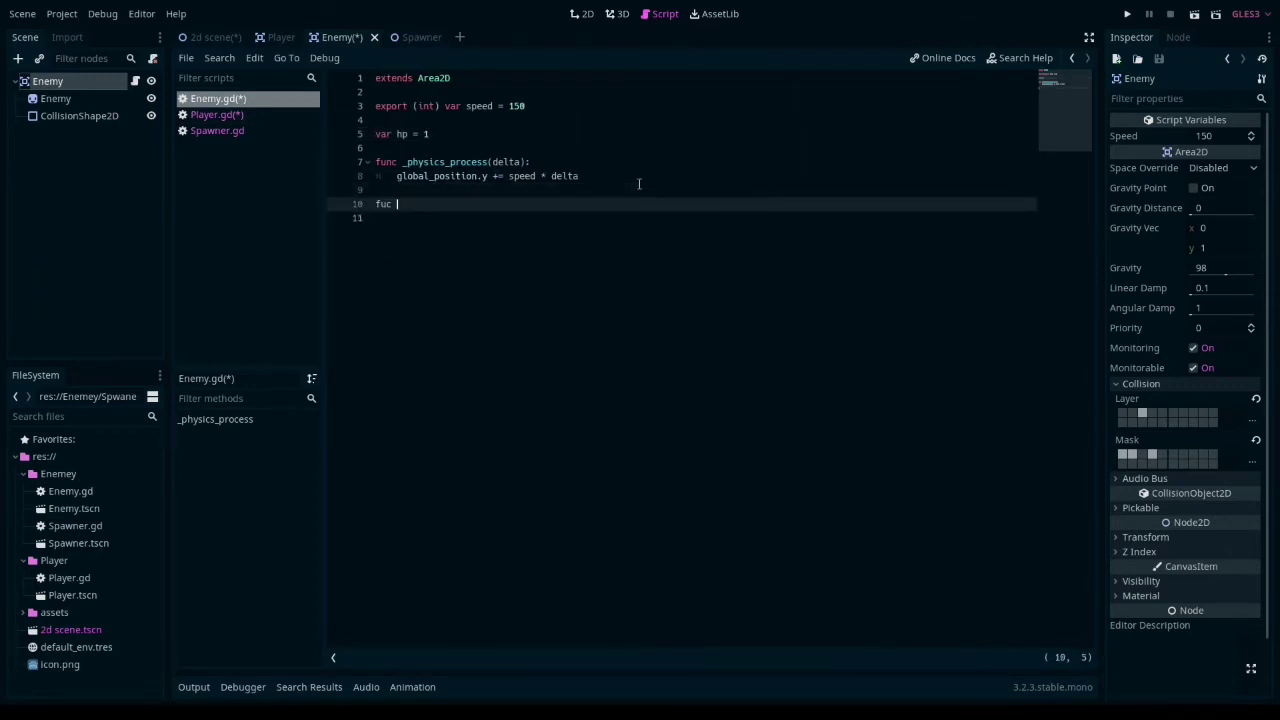
pyautogui.write('(damage)')
pyautogui.click(386, 204)
pyautogui.write('n')
pyautogui.press('End')
pyautogui.write(':')
pyautogui.press('Return')
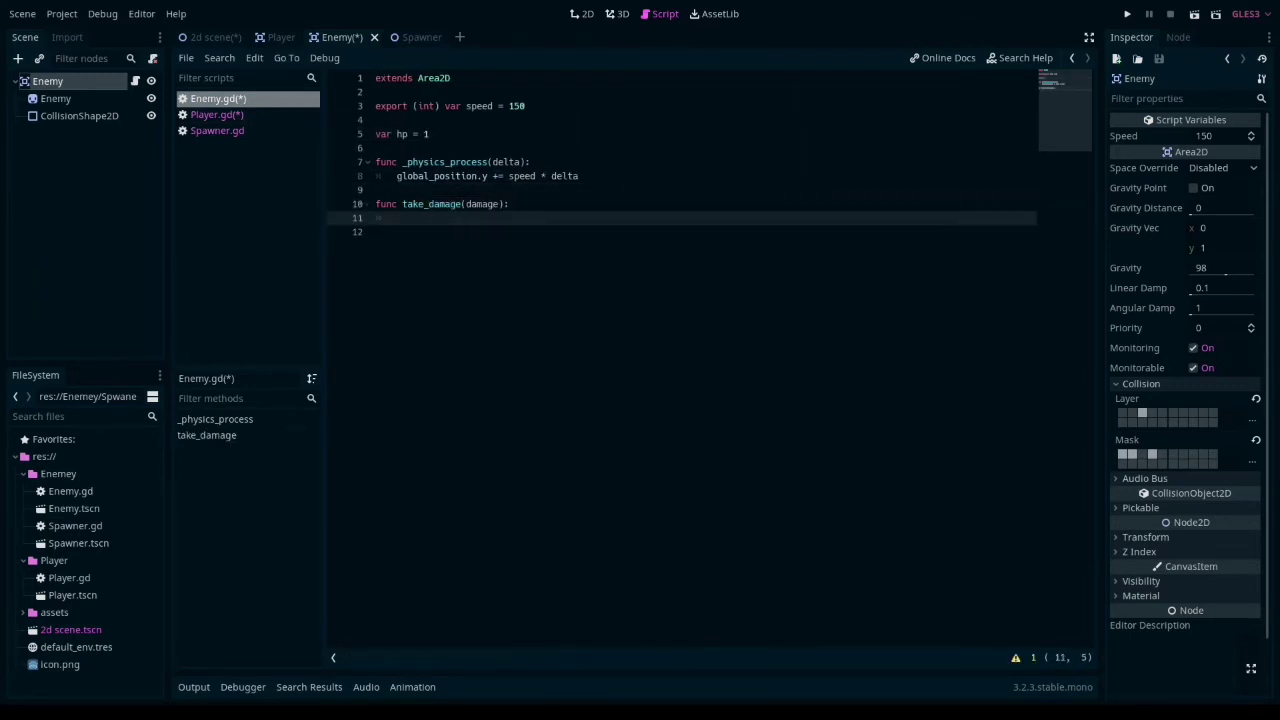
# - Fill Enemy.gd's take_damage function with hp -= damage and an if hp <= 0: condition
pyautogui.write('hp -= damage')
pyautogui.press('Return')
pyautogui.write('if hp ')
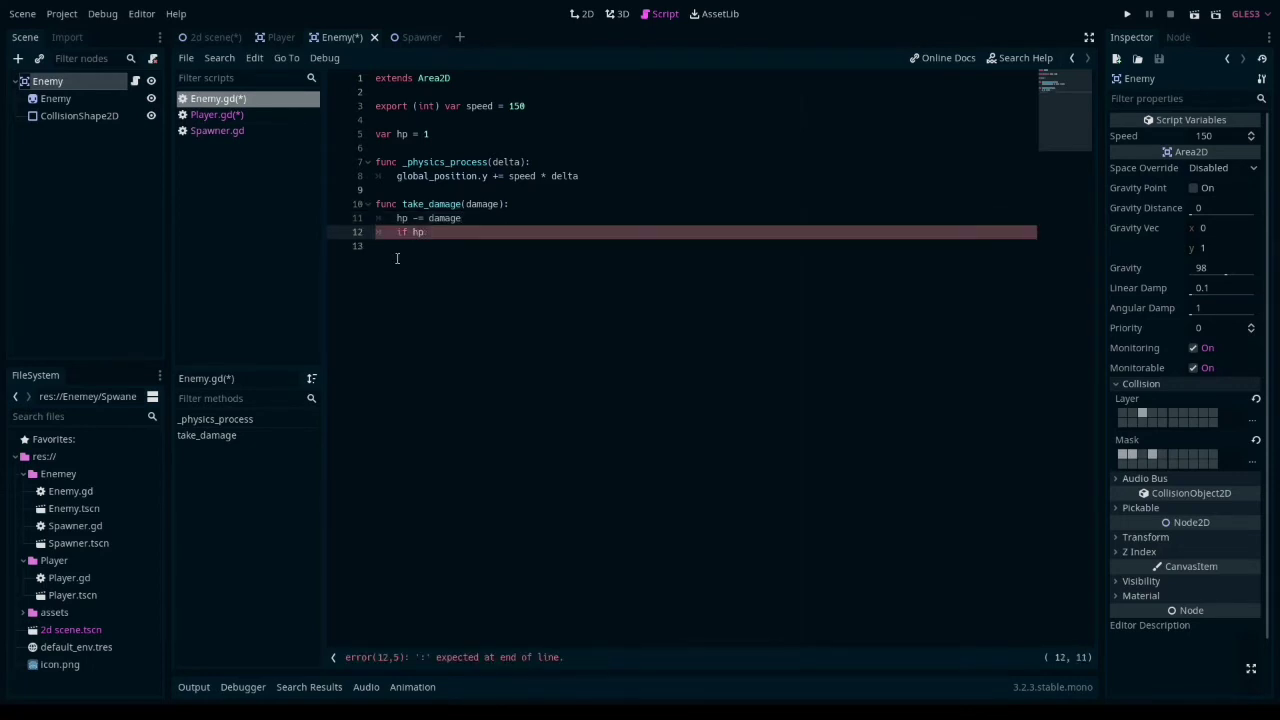
pyautogui.write('<= 0:')
pyautogui.press('Return')
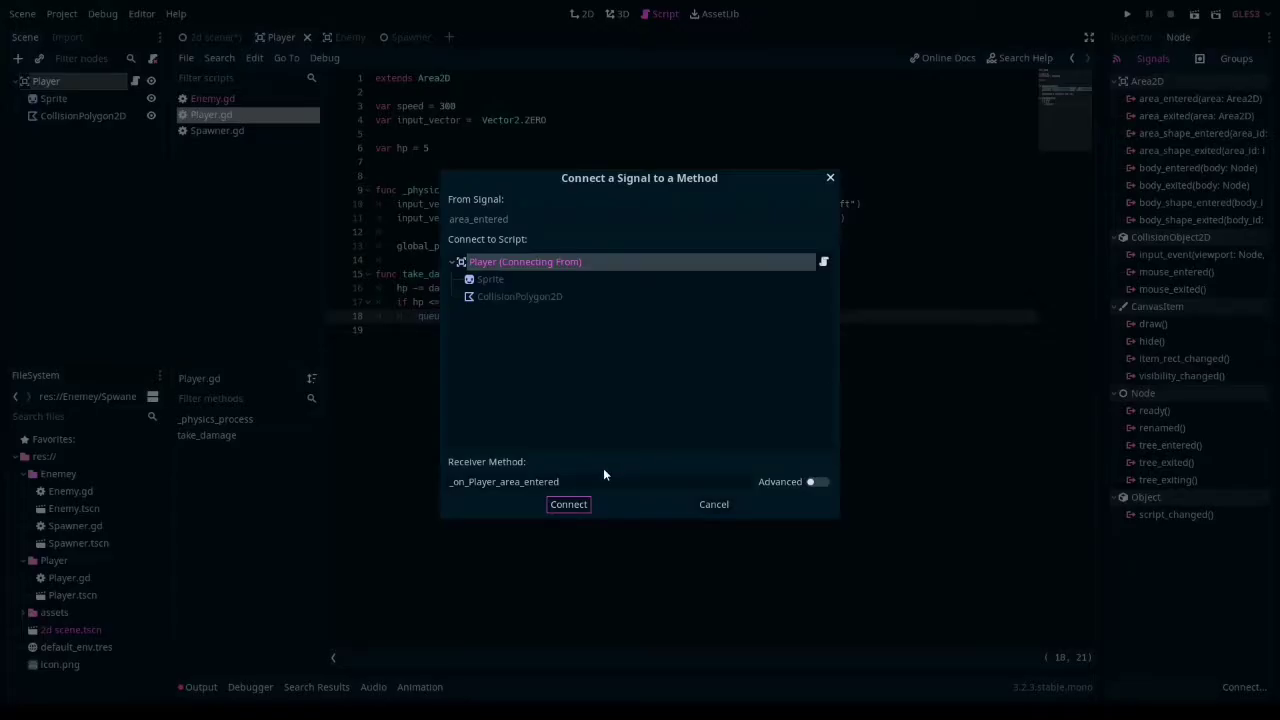
# - Connect the Player's area_entered signal to the _on_Player_area_entered method in Player.gd
pyautogui.click(566, 504)
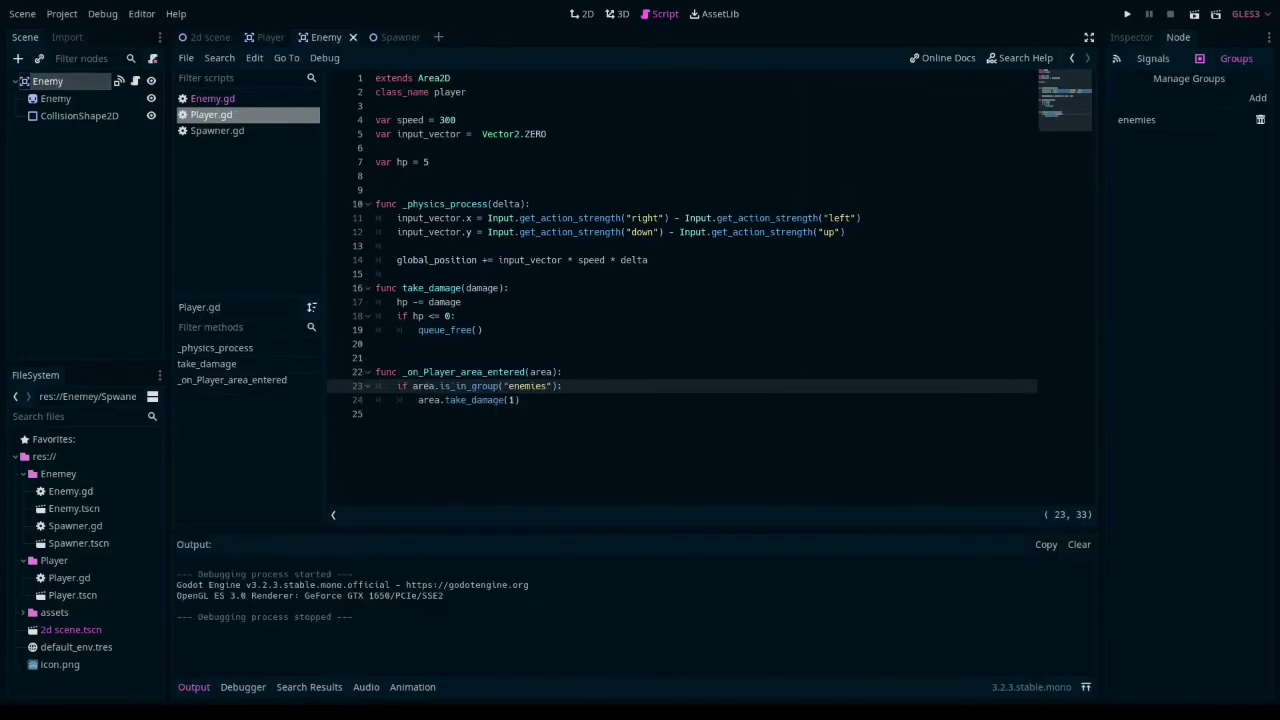
# - Run the game and fly the player ship into the spawning enemies to test the collision damage
pyautogui.press('Up')
pyautogui.press('Up')
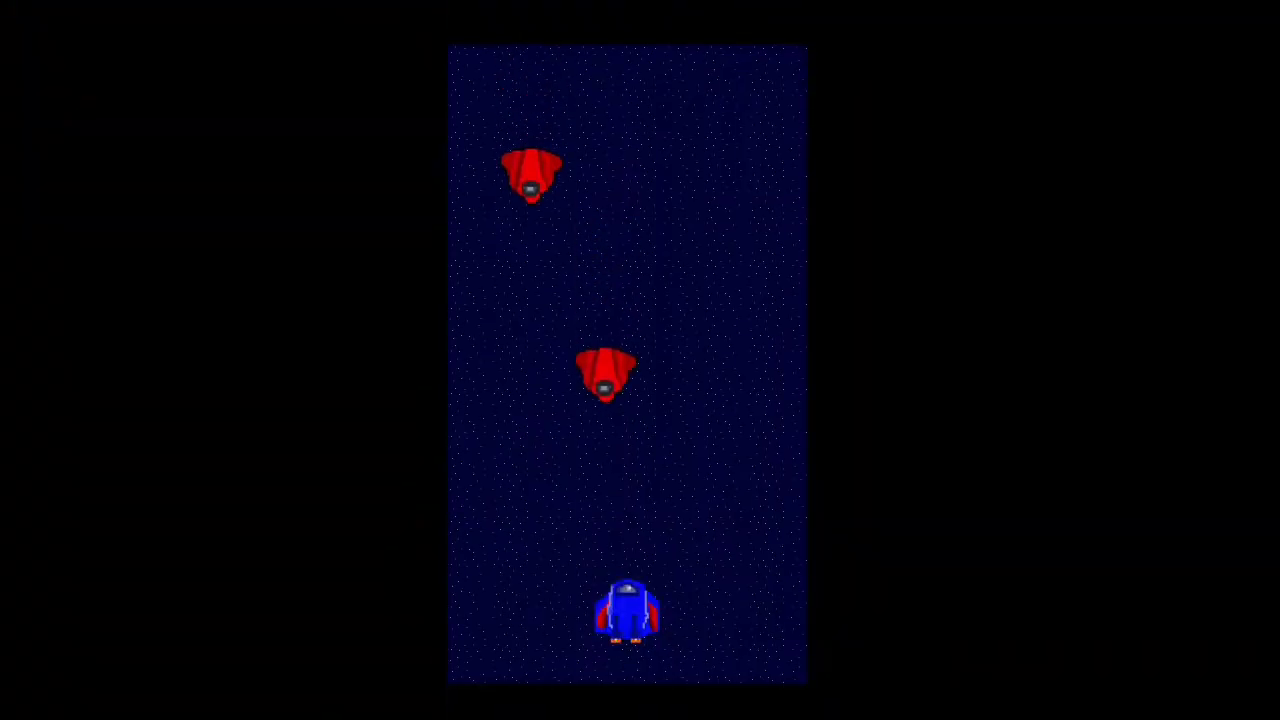
pyautogui.press('Left')
pyautogui.press('Up')
pyautogui.press('Right')
pyautogui.press('Left')
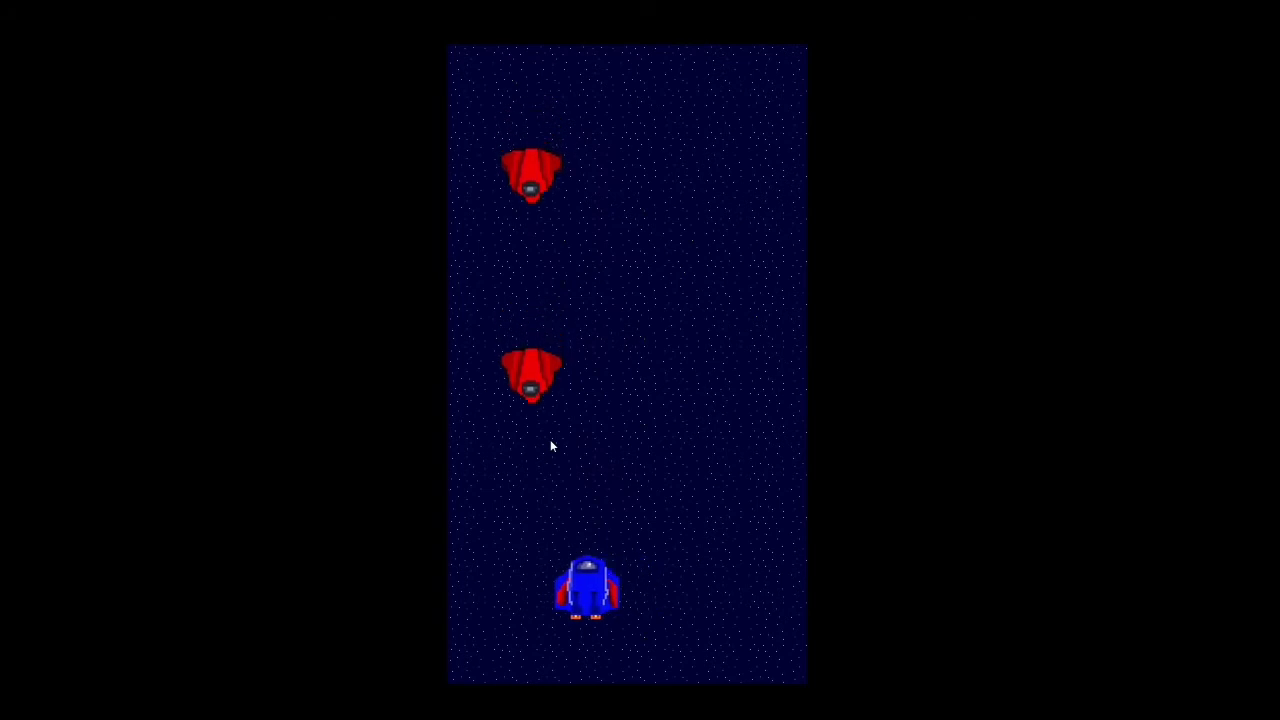
pyautogui.press('Up')
pyautogui.press('Right')
pyautogui.press('Left')
pyautogui.press('Up')
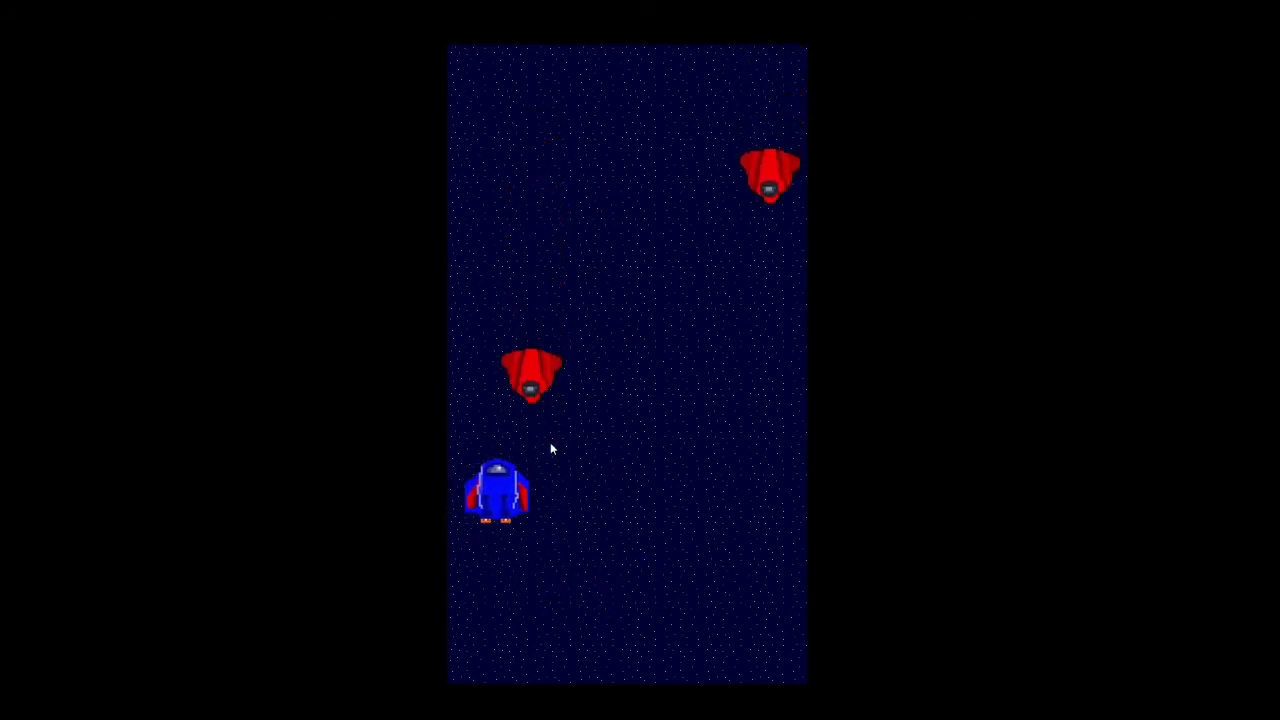
pyautogui.press('Right')
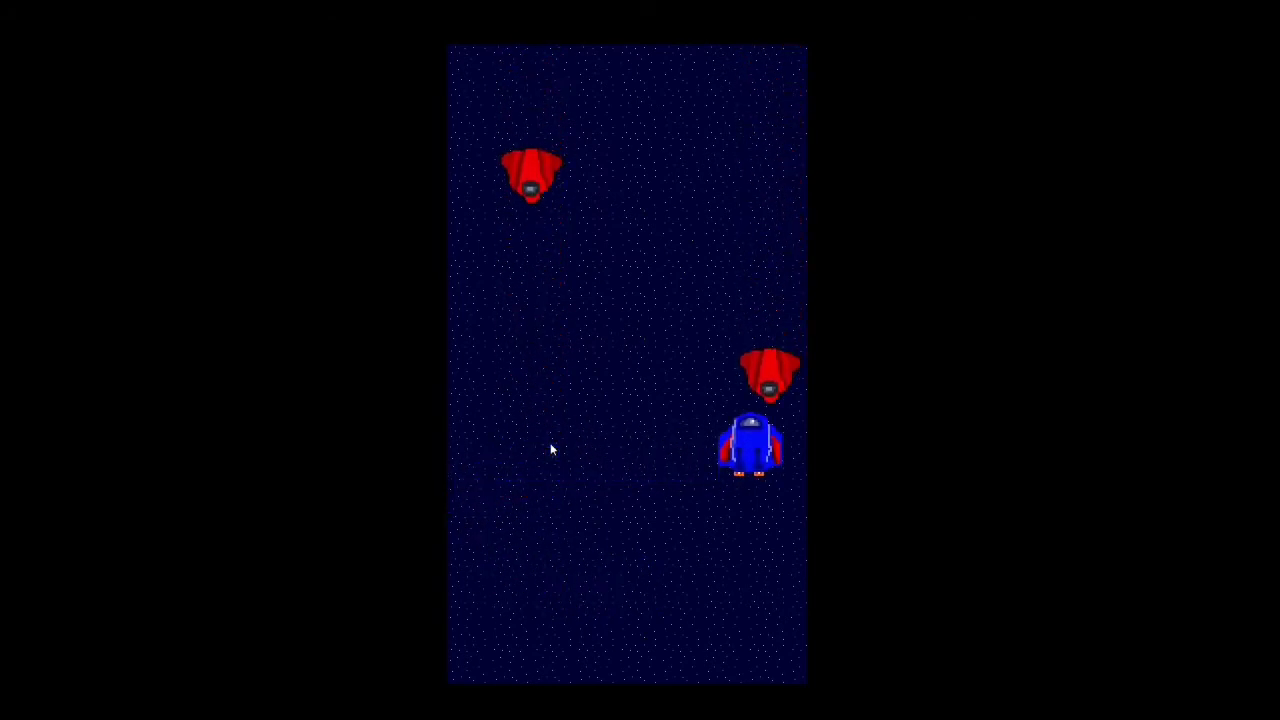
pyautogui.press('Left')
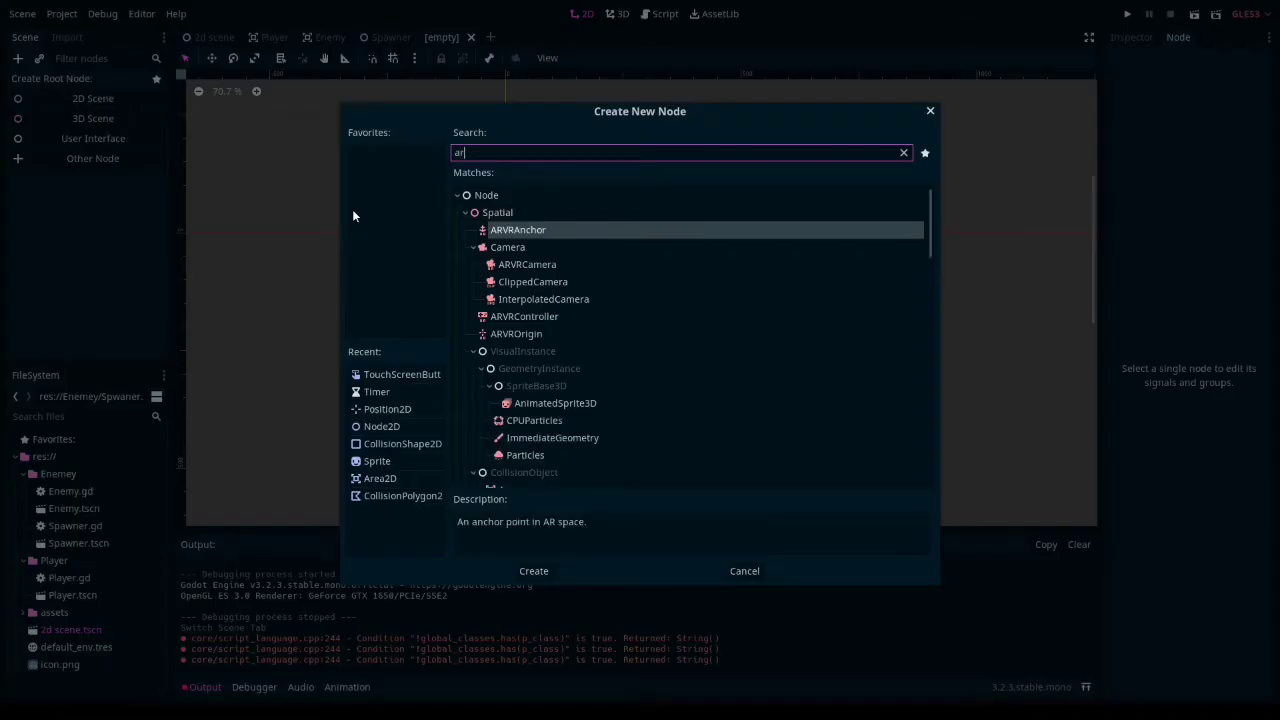
# - Create an Area2D as the root node of the new empty scene
pyautogui.click(505, 385)
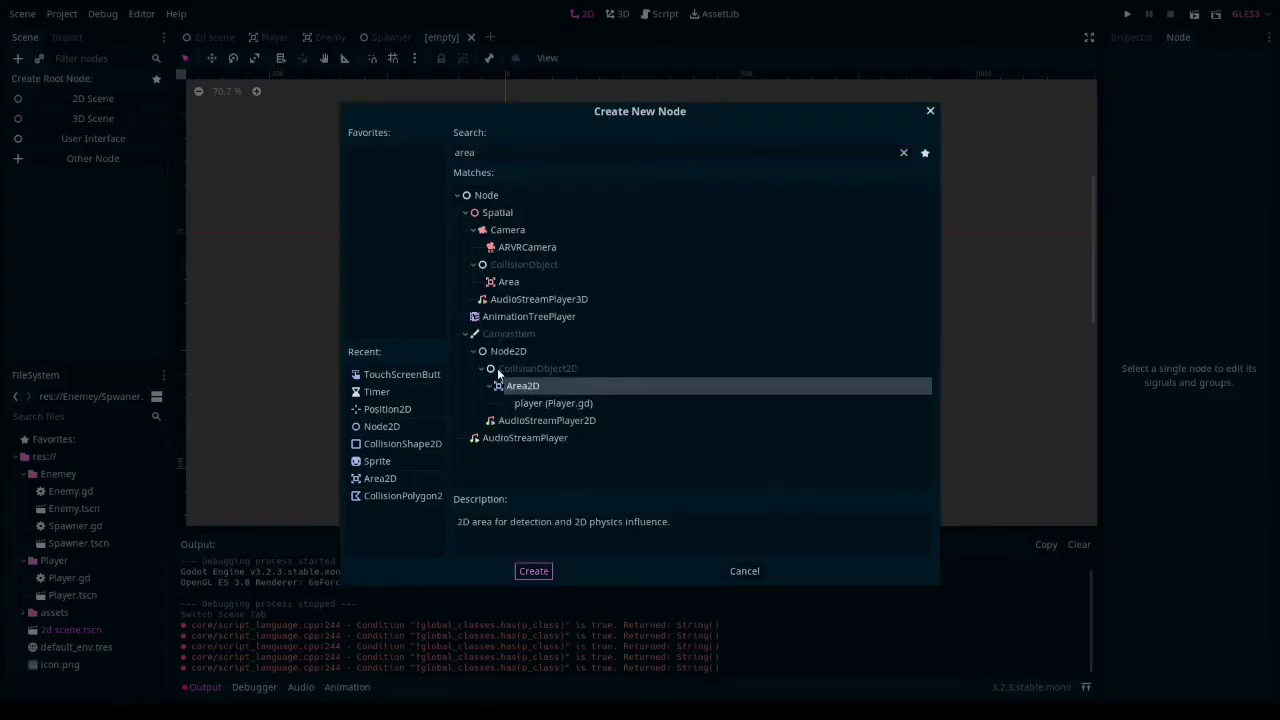
pyautogui.doubleClick(505, 385)
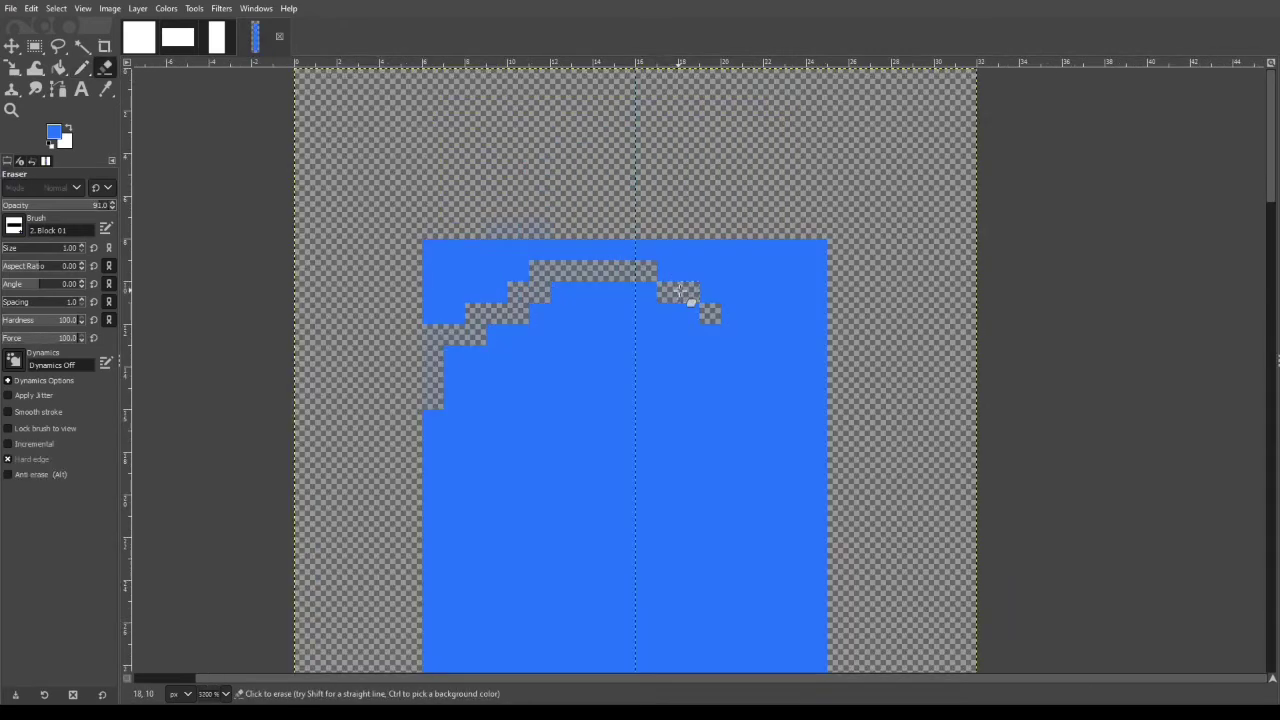
# - Switch to GIMP, erase the blue laser bar's upper corners into a rounded tip, and paint a lighter core with dark specks
pyautogui.moveTo(689, 297); pyautogui.dragTo(826, 383)
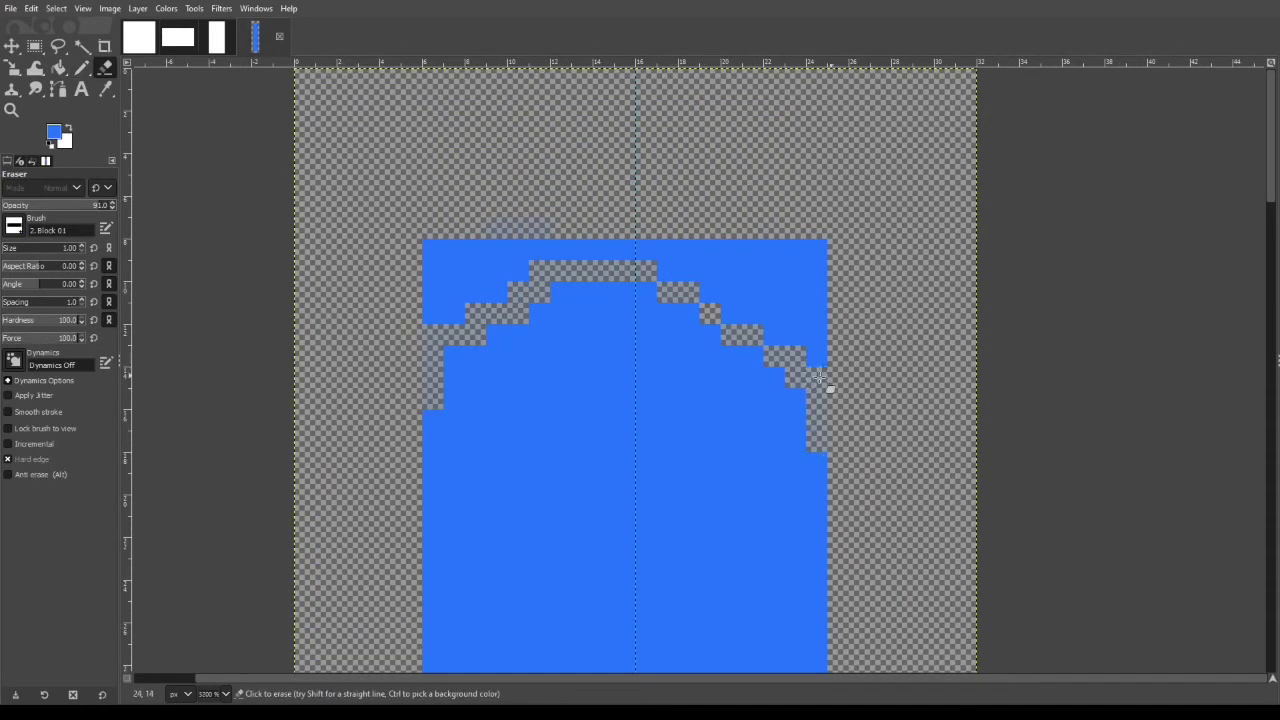
pyautogui.moveTo(432, 470)
pyautogui.mouseDown()
pyautogui.moveTo(509, 351)
pyautogui.moveTo(490, 343)
pyautogui.moveTo(720, 330)
pyautogui.mouseUp()
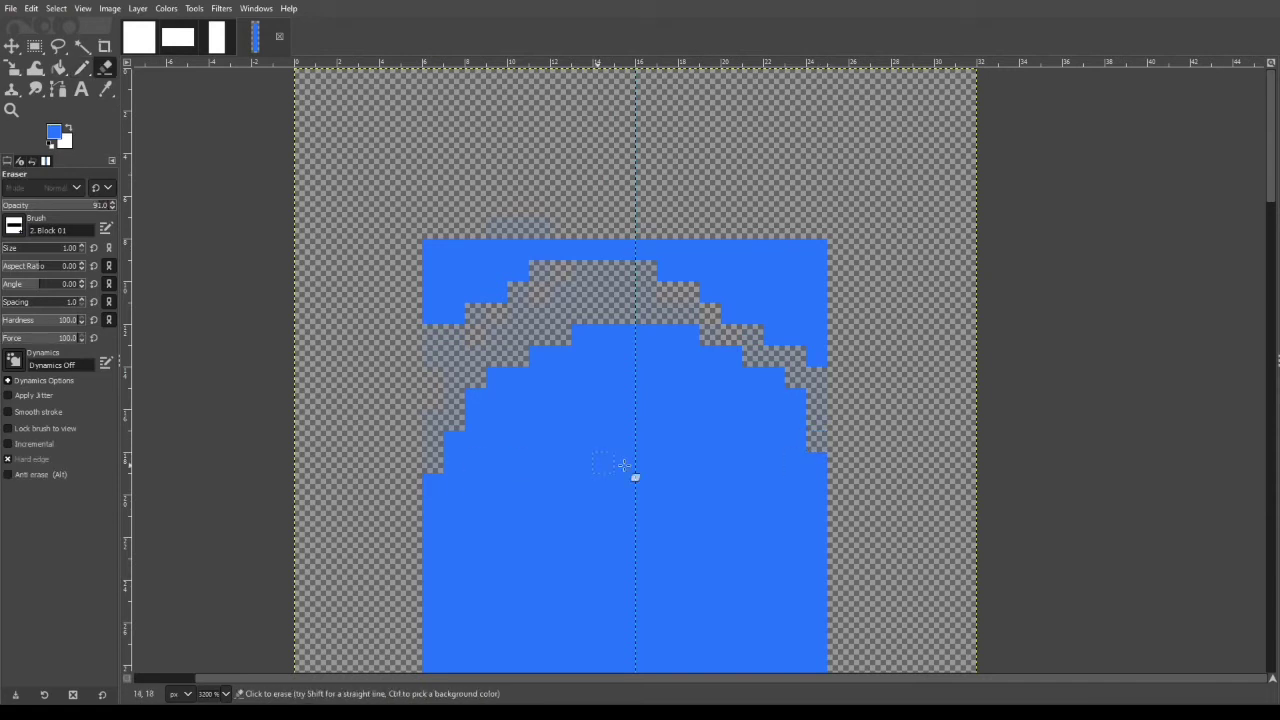
pyautogui.moveTo(445, 290); pyautogui.dragTo(808, 271)
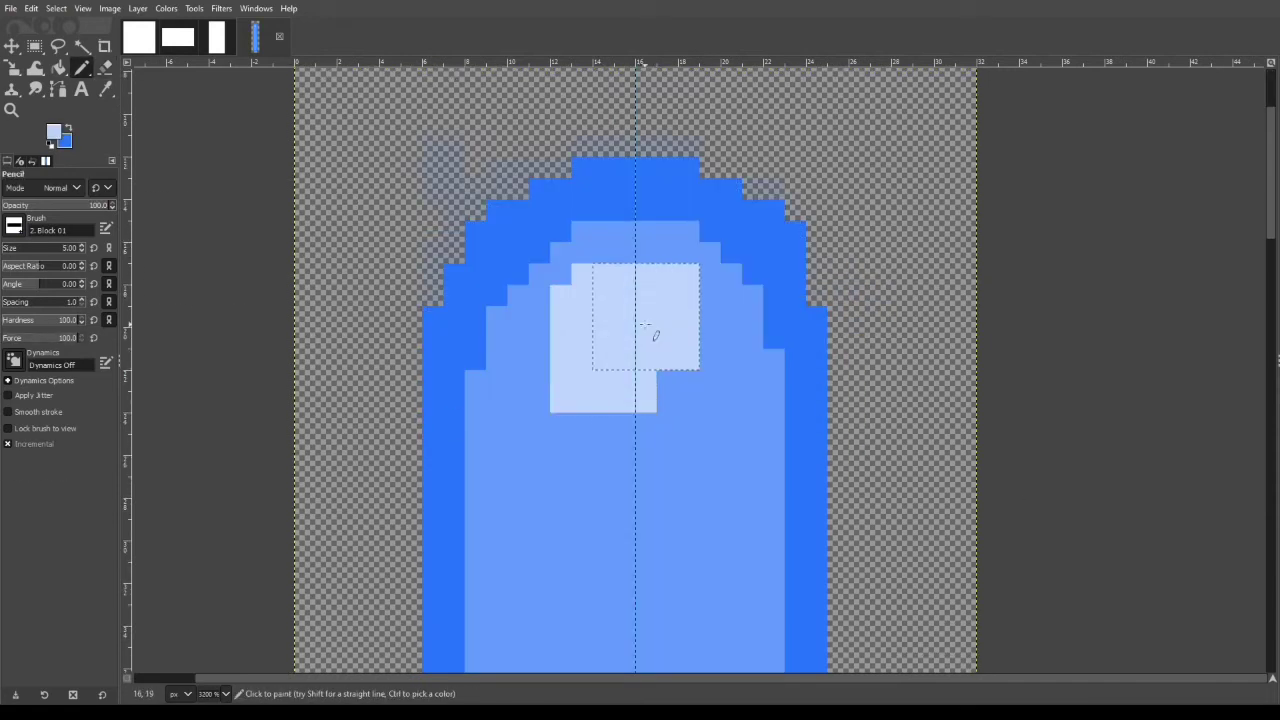
pyautogui.moveTo(645, 325); pyautogui.dragTo(729, 477)
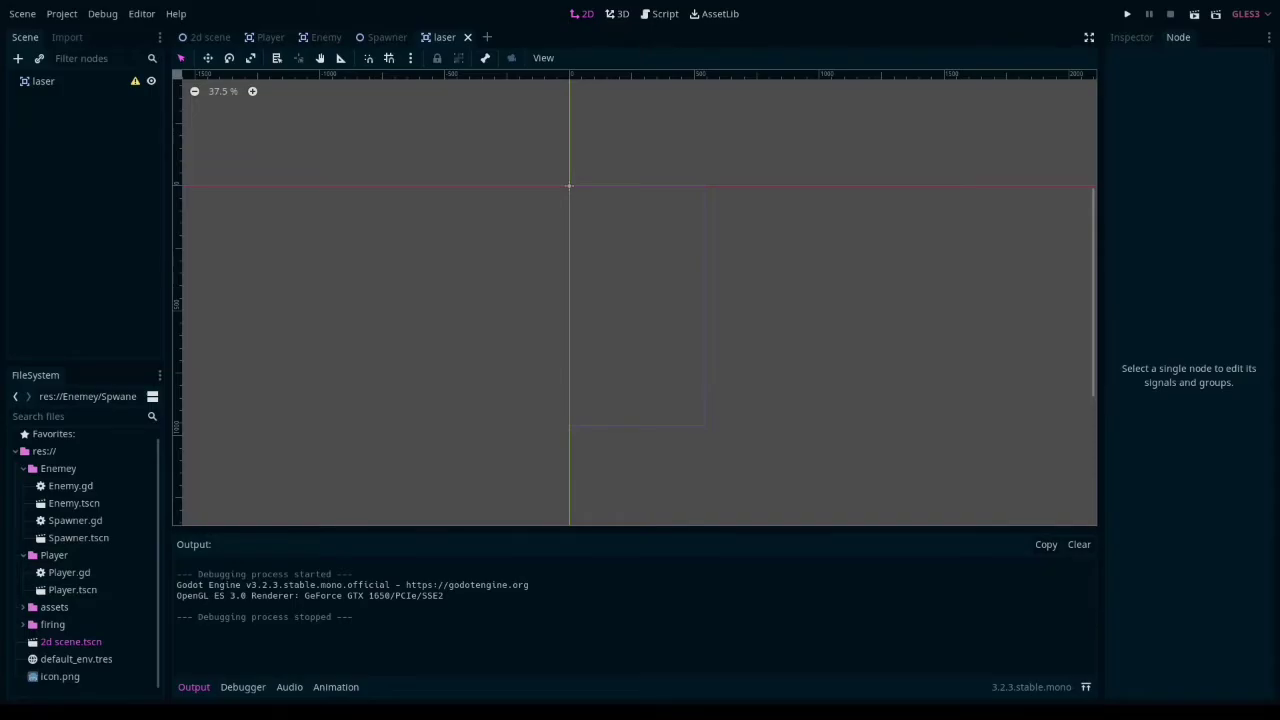
# - Switch back to Godot and add Sprite and CollisionShape2D child nodes to the laser root node
pyautogui.hotkey('ctrl', 'a')
pyautogui.press('Return')
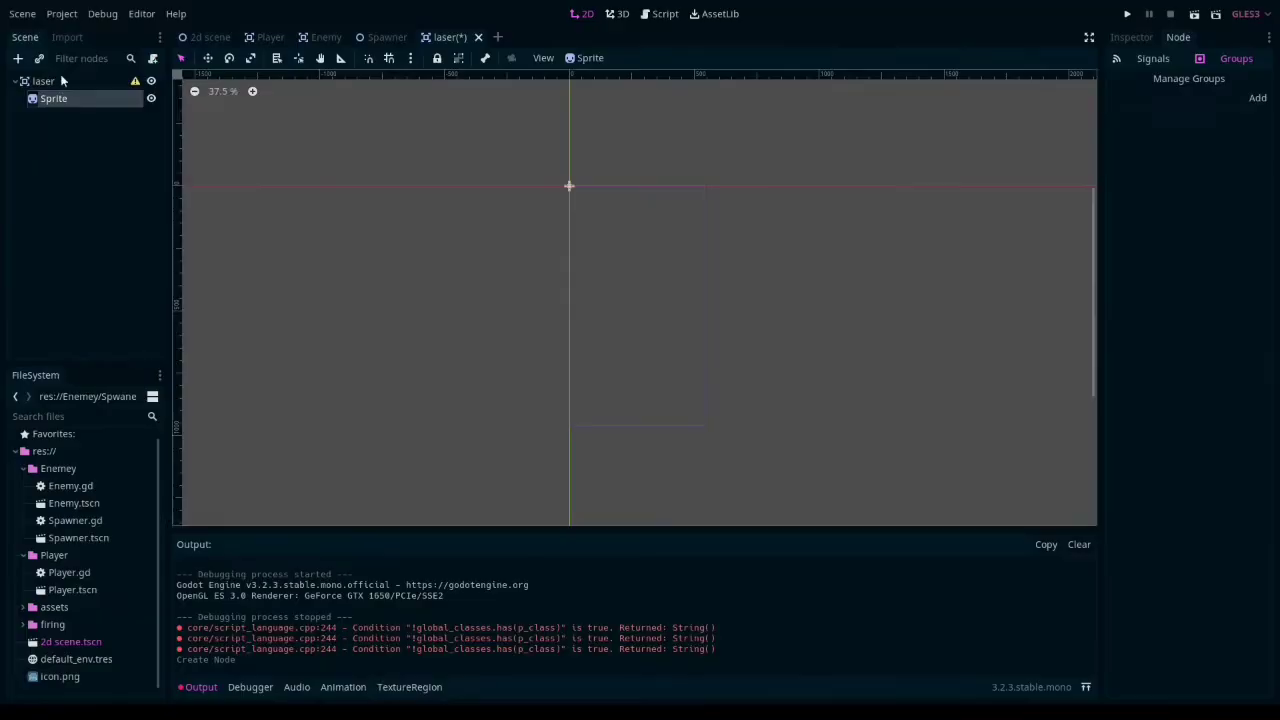
pyautogui.hotkey('ctrl', 'a')
pyautogui.write('coll')
pyautogui.click(537, 571)
pyautogui.click(1079, 545)
# - Assign Untitled.png from the assets folder as the texture of the laser's Sprite
pyautogui.click(56, 98)
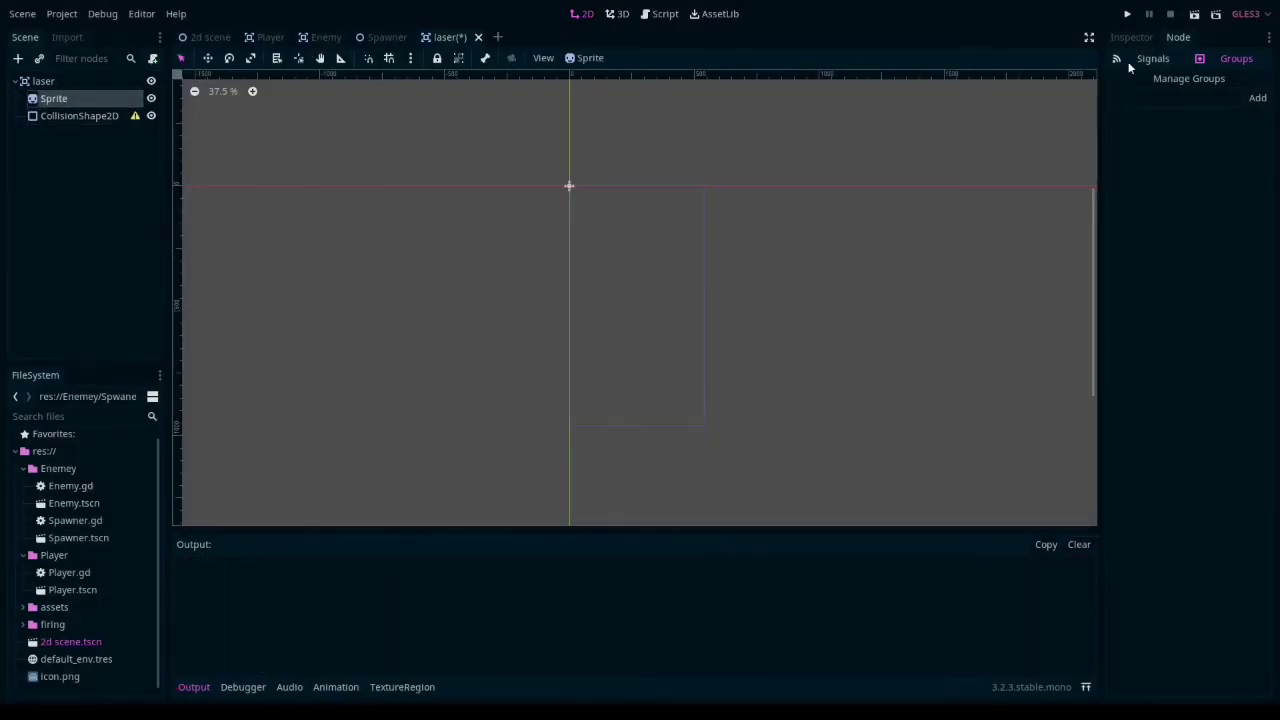
pyautogui.click(1131, 38)
pyautogui.click(23, 607)
pyautogui.scroll(-2, 80, 560)
pyautogui.moveTo(76, 560); pyautogui.dragTo(1225, 136)
pyautogui.scroll(10, 515, 324)
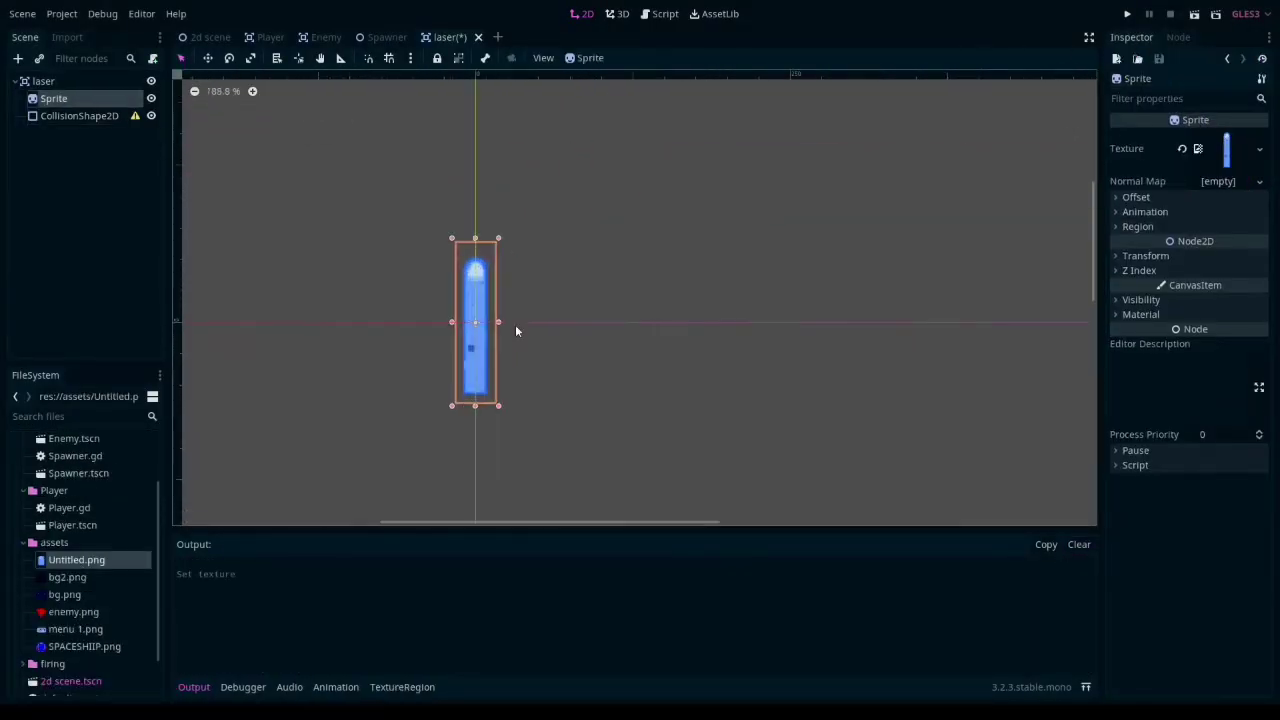
pyautogui.scroll(1, 738, 392)
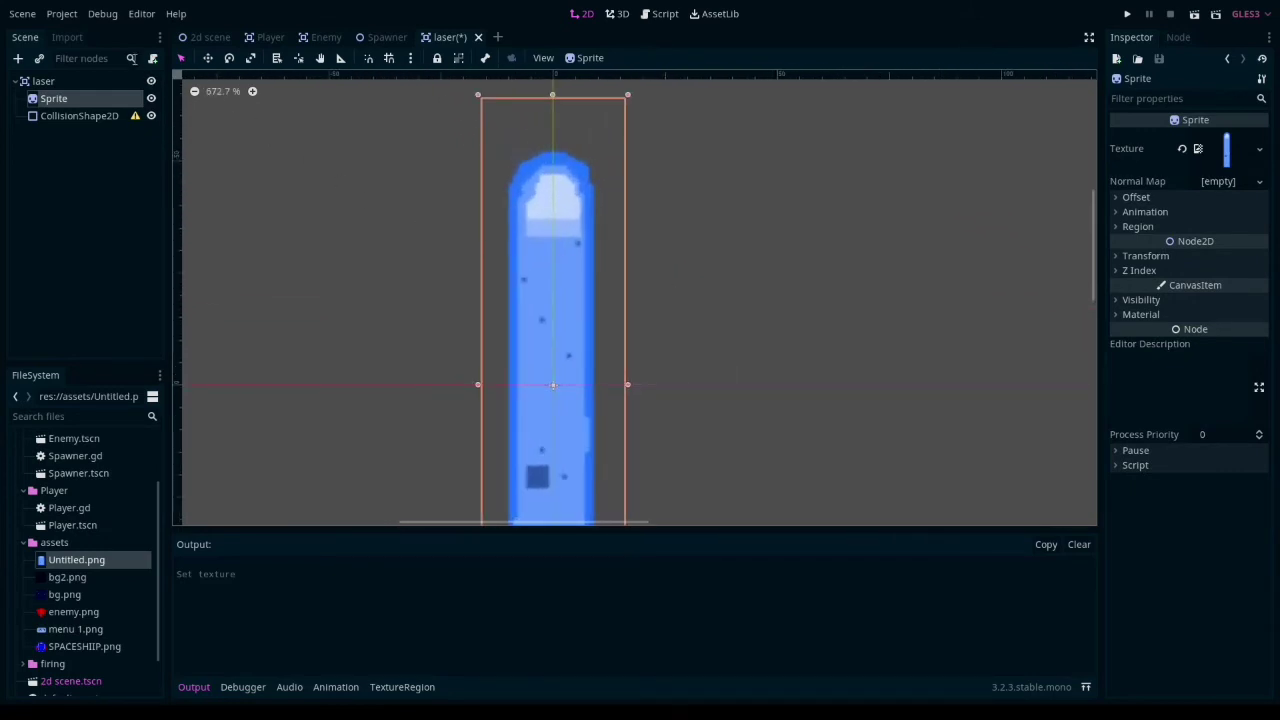
# - Reimport Untitled.png with the Filter flag turned off
pyautogui.click(58, 39)
pyautogui.click(110, 244)
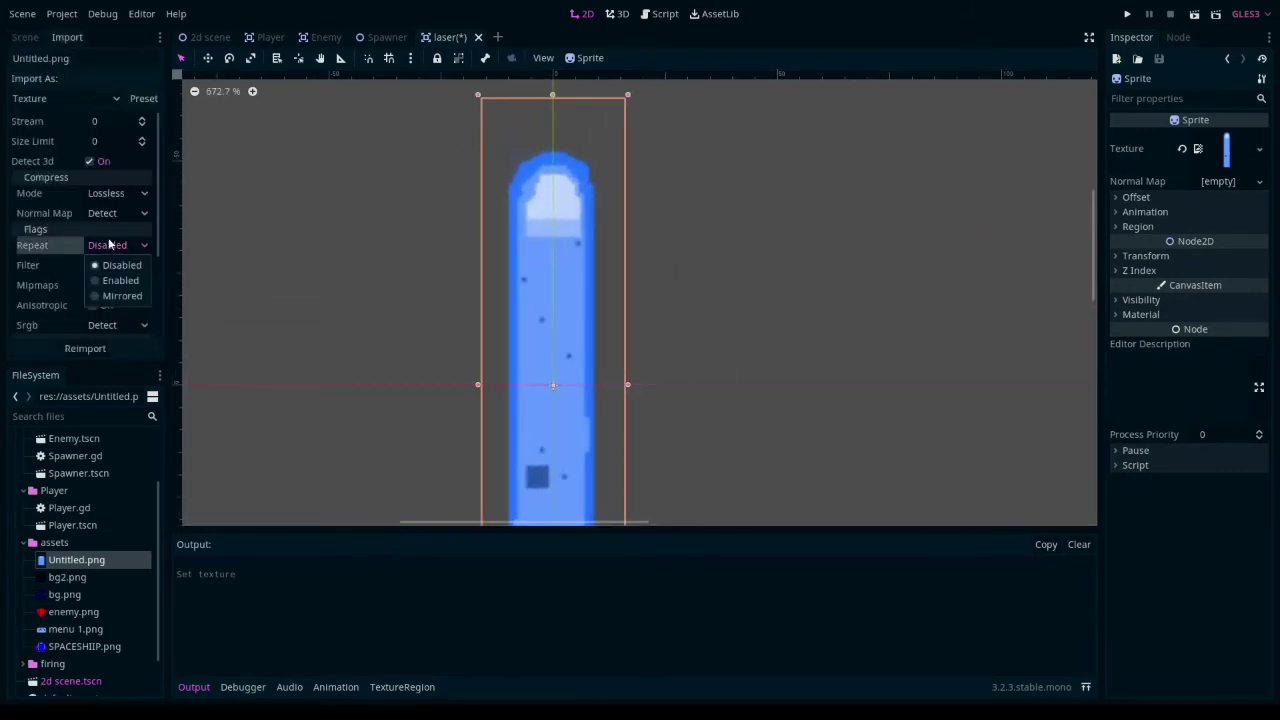
pyautogui.click(66, 266)
pyautogui.click(89, 266)
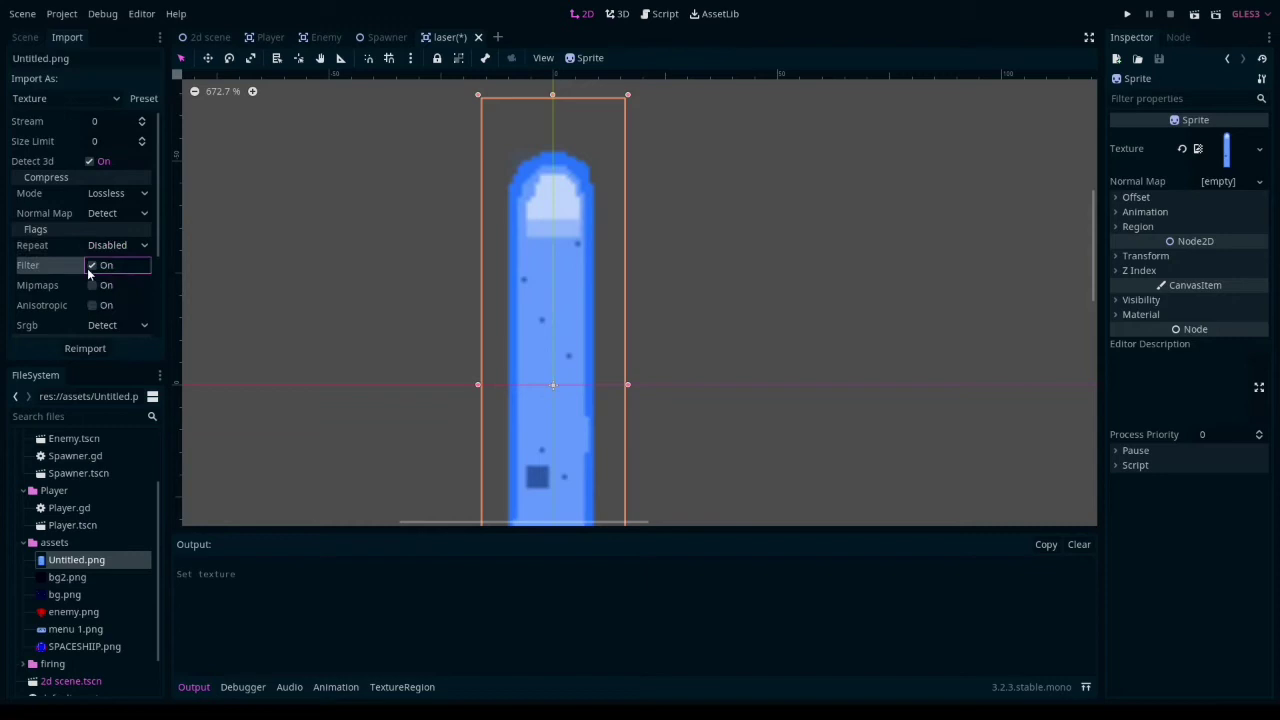
pyautogui.click(80, 351)
pyautogui.scroll(-2, 380, 345)
pyautogui.moveTo(410, 375); pyautogui.dragTo(508, 261, button='middle')
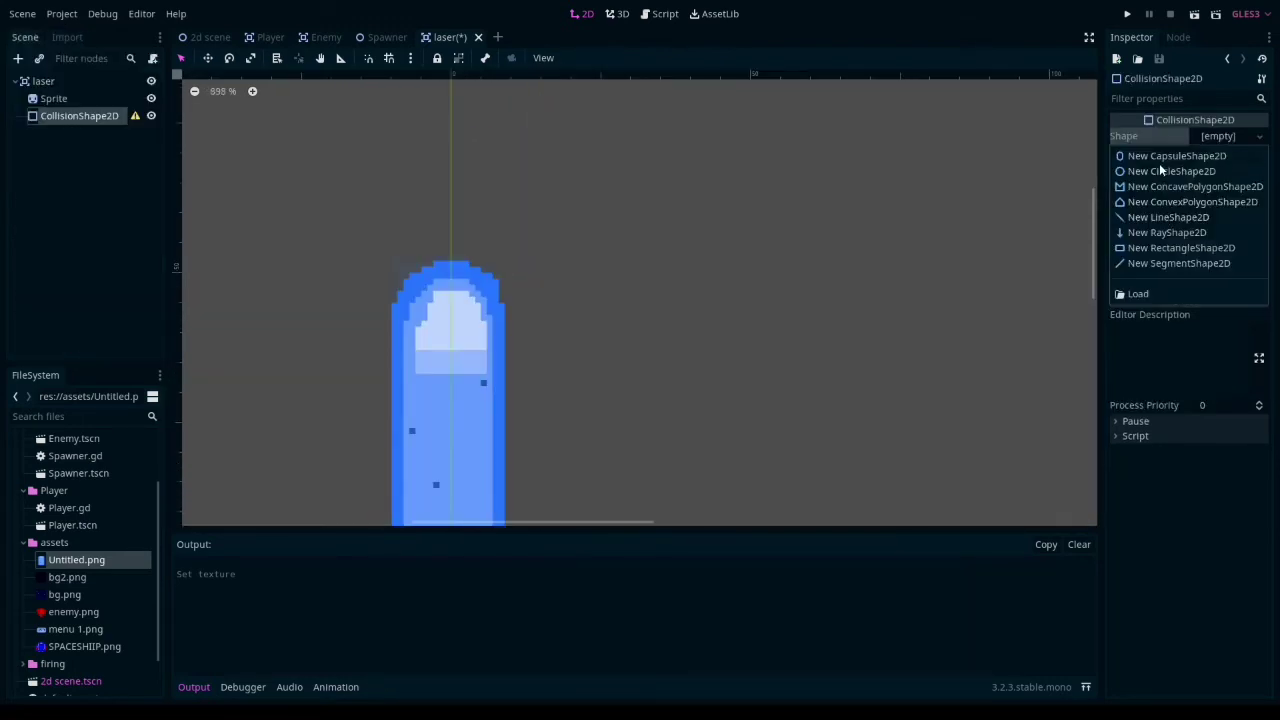
# - Give the laser's CollisionShape2D a capsule shape and fit it to the width and rounded tip of the laser sprite
pyautogui.click(1159, 157)
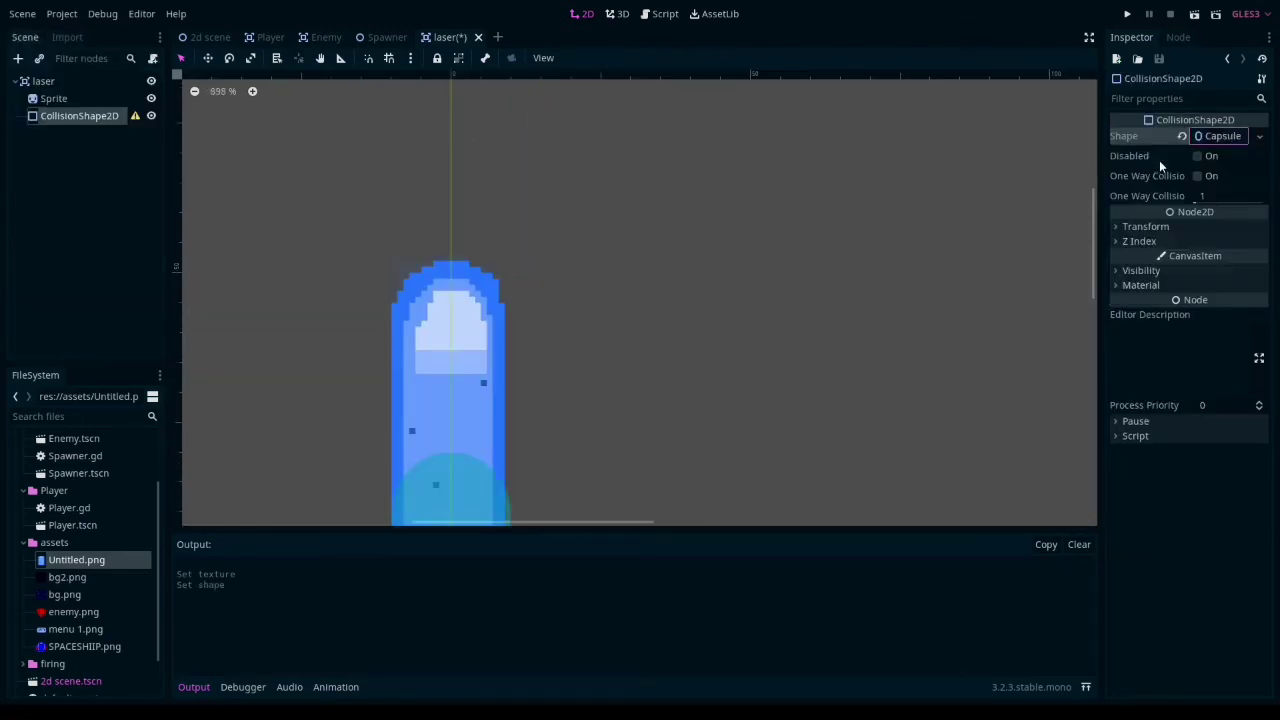
pyautogui.scroll(-3, 481, 271)
pyautogui.moveTo(469, 385); pyautogui.dragTo(463, 295)
pyautogui.scroll(-13, 500, 343)
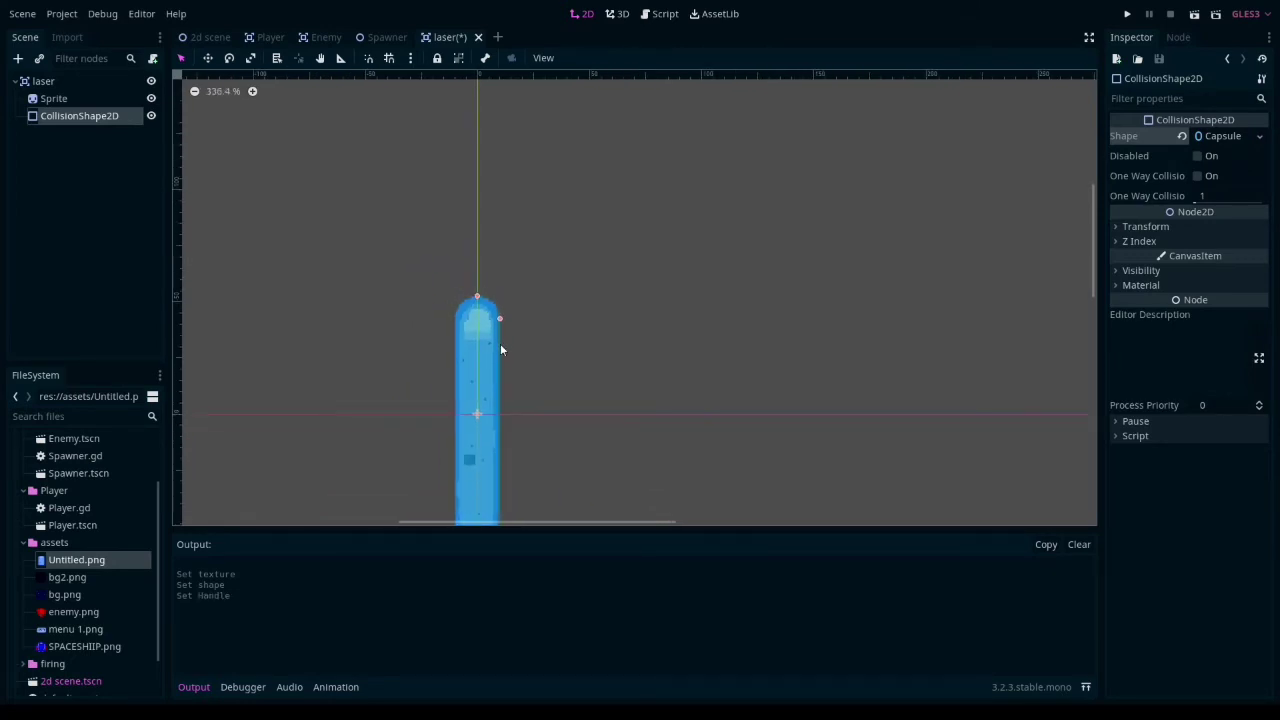
pyautogui.scroll(12, 500, 375)
pyautogui.moveTo(500, 373); pyautogui.dragTo(626, 267, button='middle')
pyautogui.moveTo(596, 122); pyautogui.dragTo(595, 155)
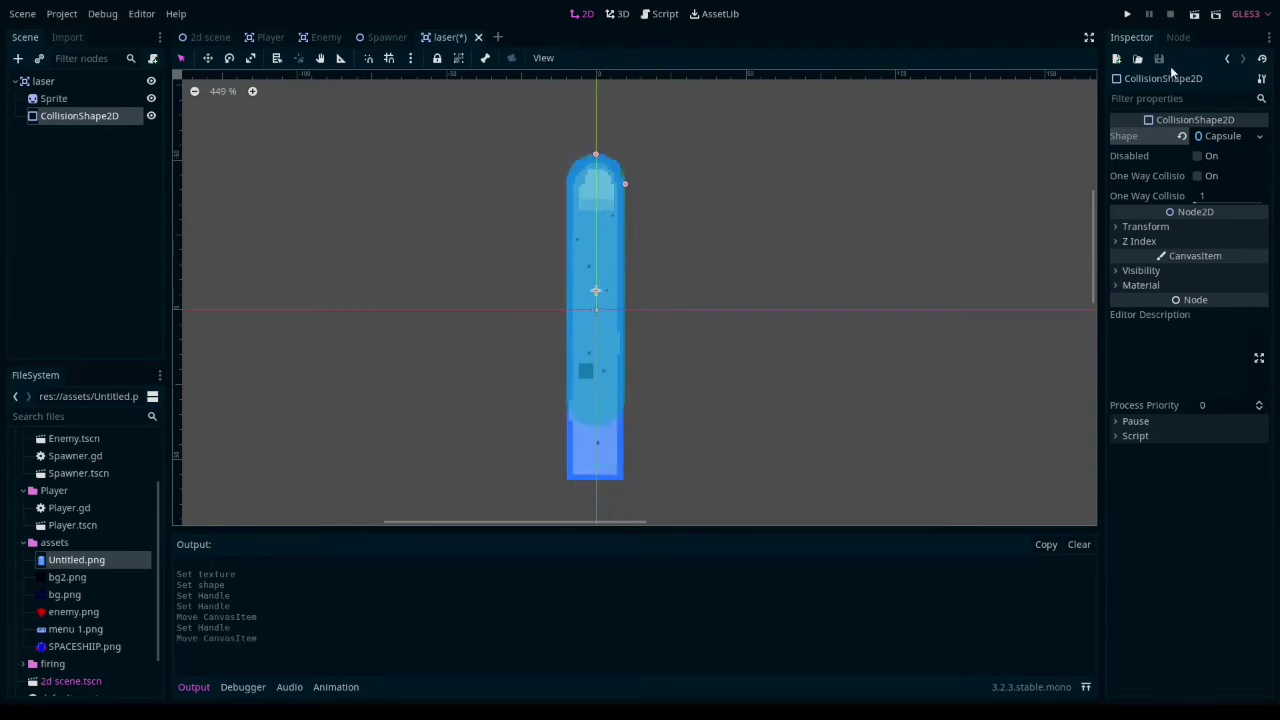
# - Enable bit 3 in the laser node's collision layer and the enem bit (bit 2) in its collision mask
pyautogui.click(43, 81)
pyautogui.click(1142, 352)
pyautogui.click(1153, 383)
pyautogui.click(850, 320)
pyautogui.click(43, 81)
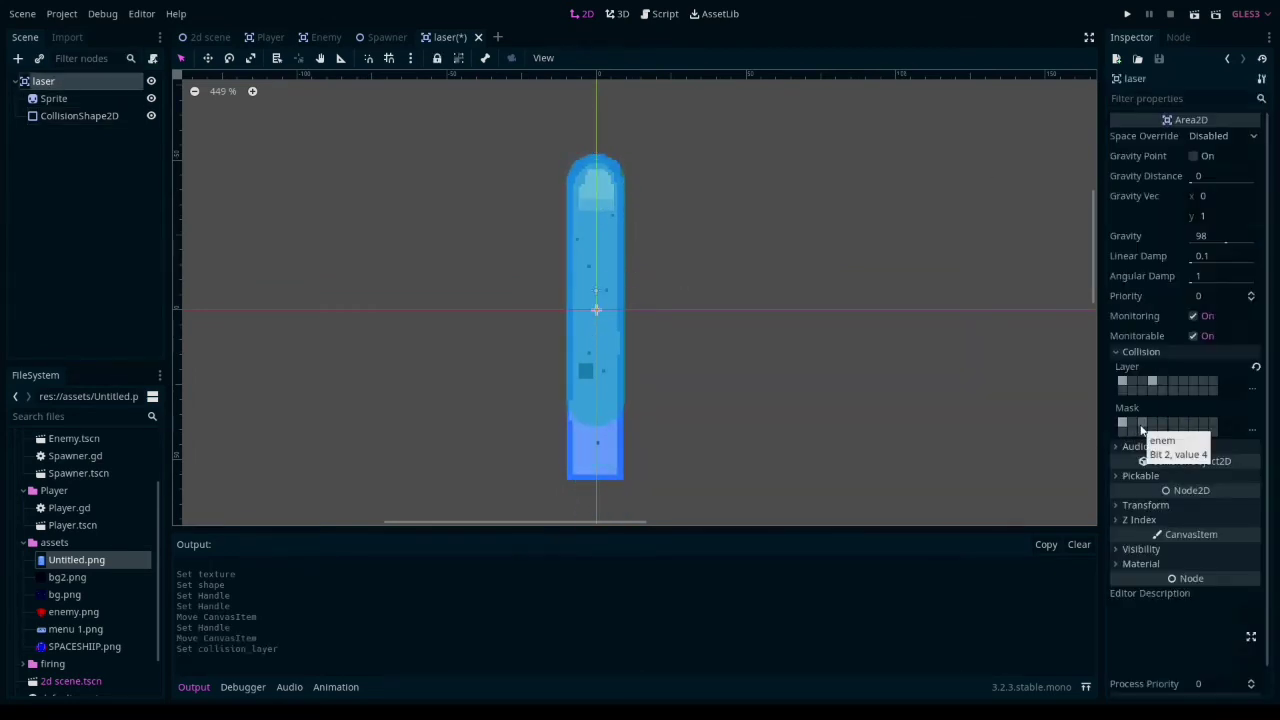
pyautogui.click(1141, 424)
# - Attach the script laser.gd to the laser node and connect its area_entered signal to _on_laser_area_entered
pyautogui.click(152, 59)
pyautogui.press('Return')
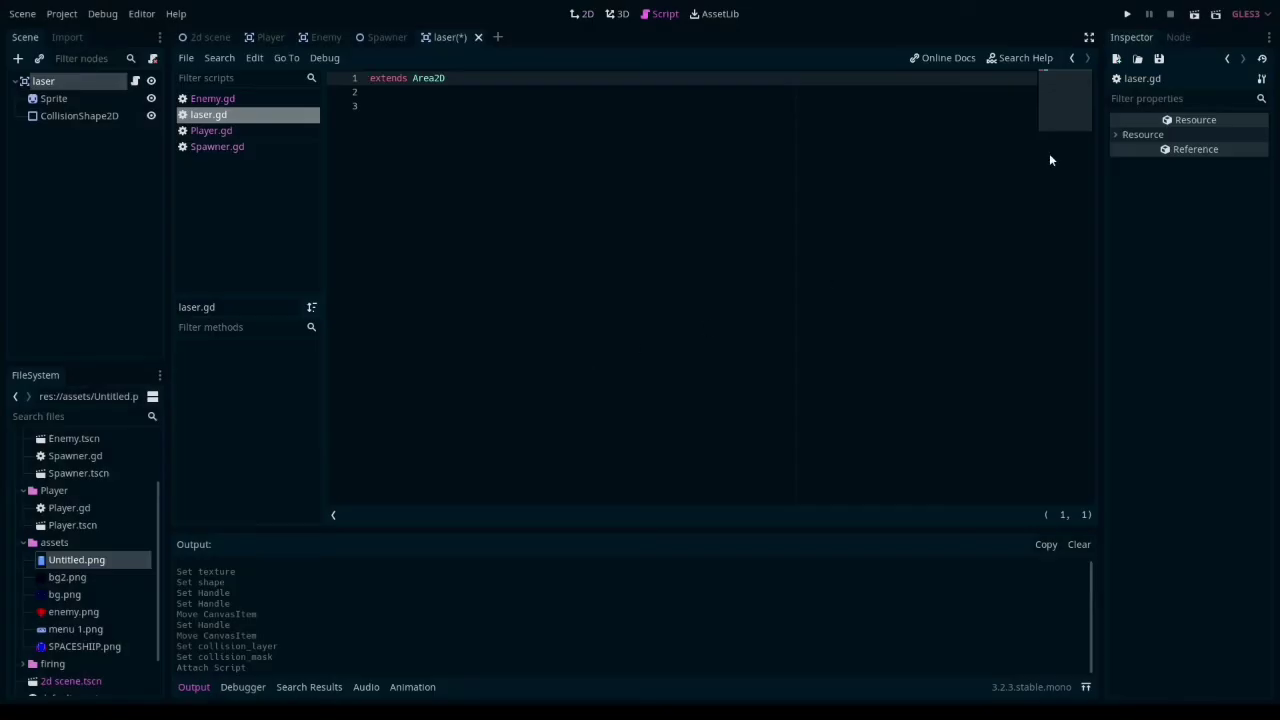
pyautogui.click(1180, 38)
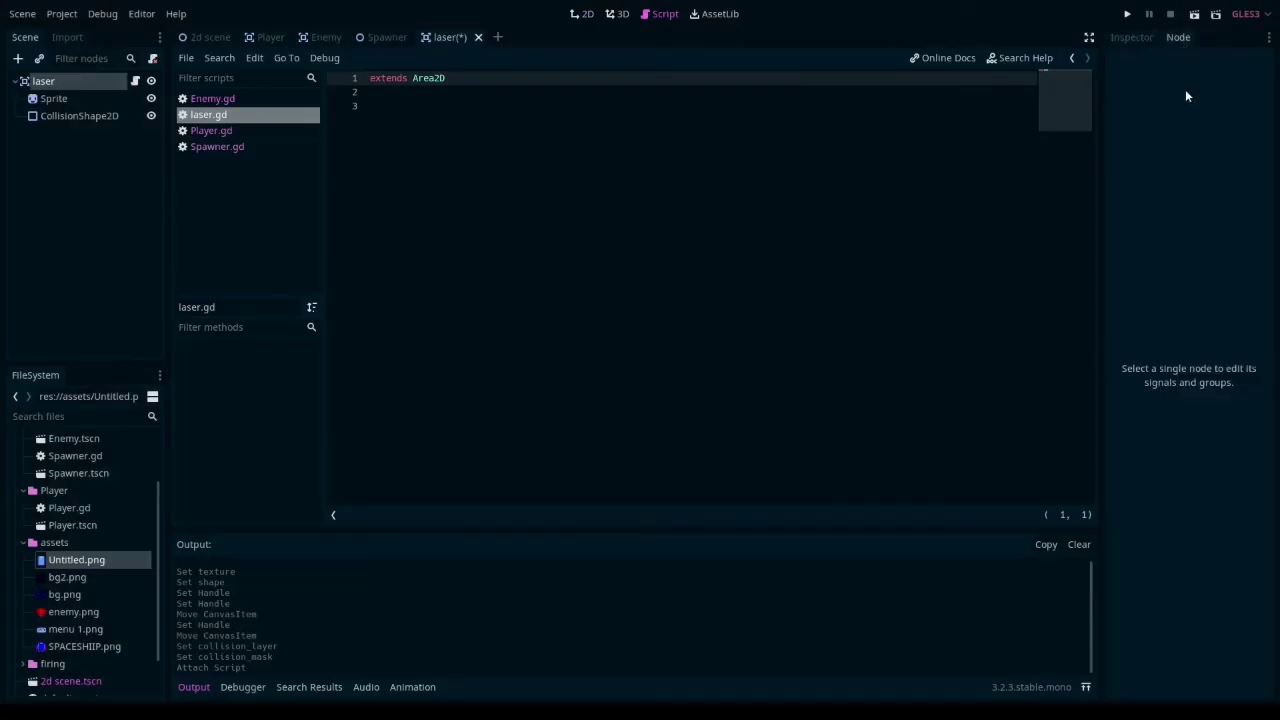
pyautogui.click(55, 81)
pyautogui.doubleClick(58, 80)
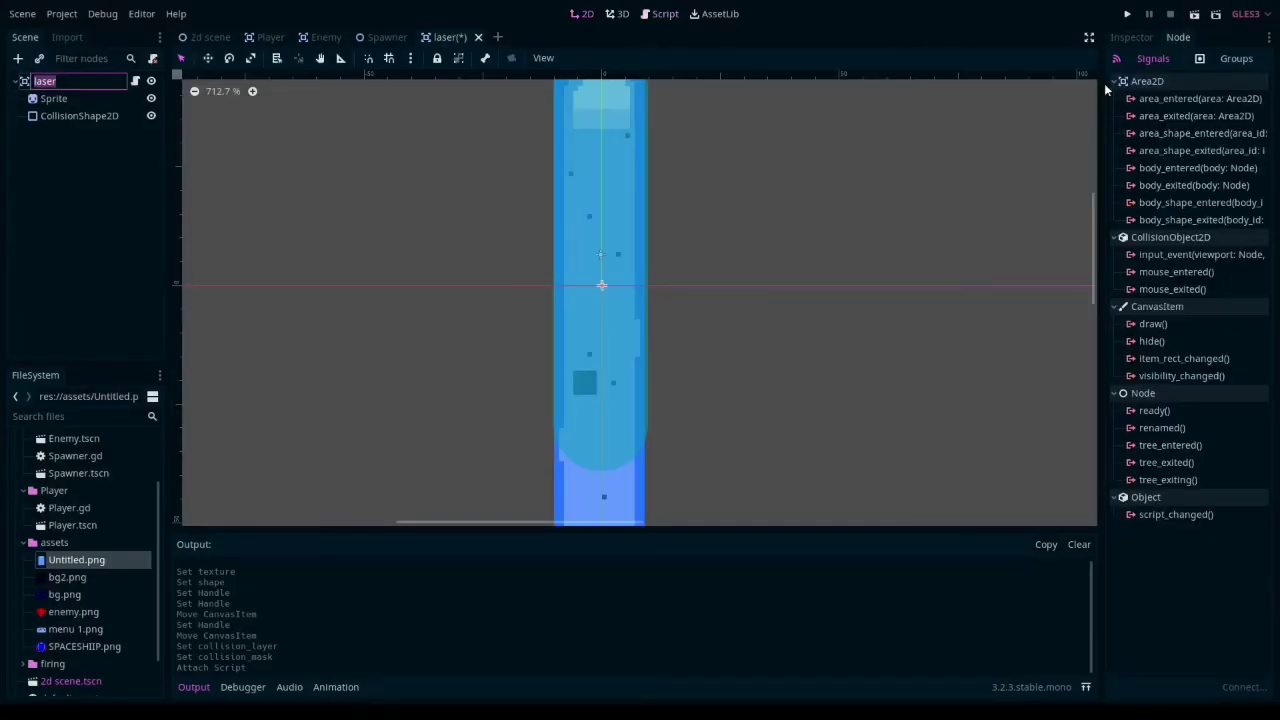
pyautogui.click(1191, 99)
pyautogui.doubleClick(1172, 98)
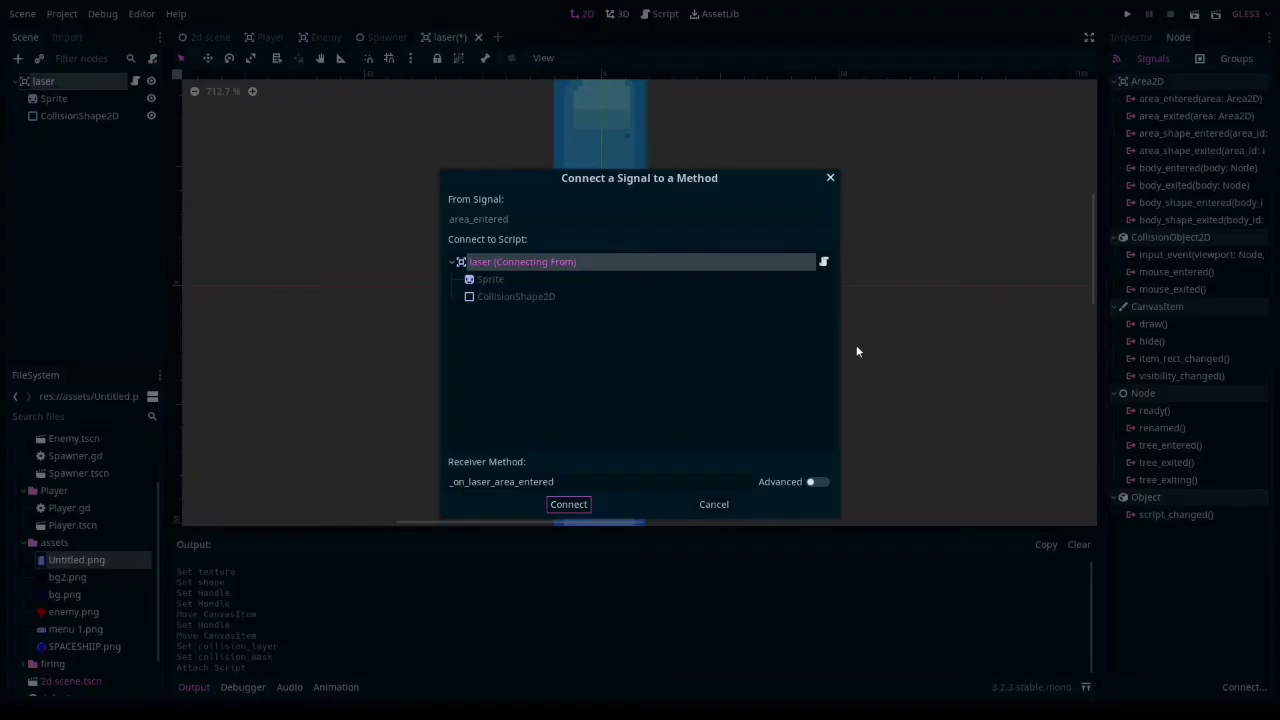
pyautogui.click(567, 505)
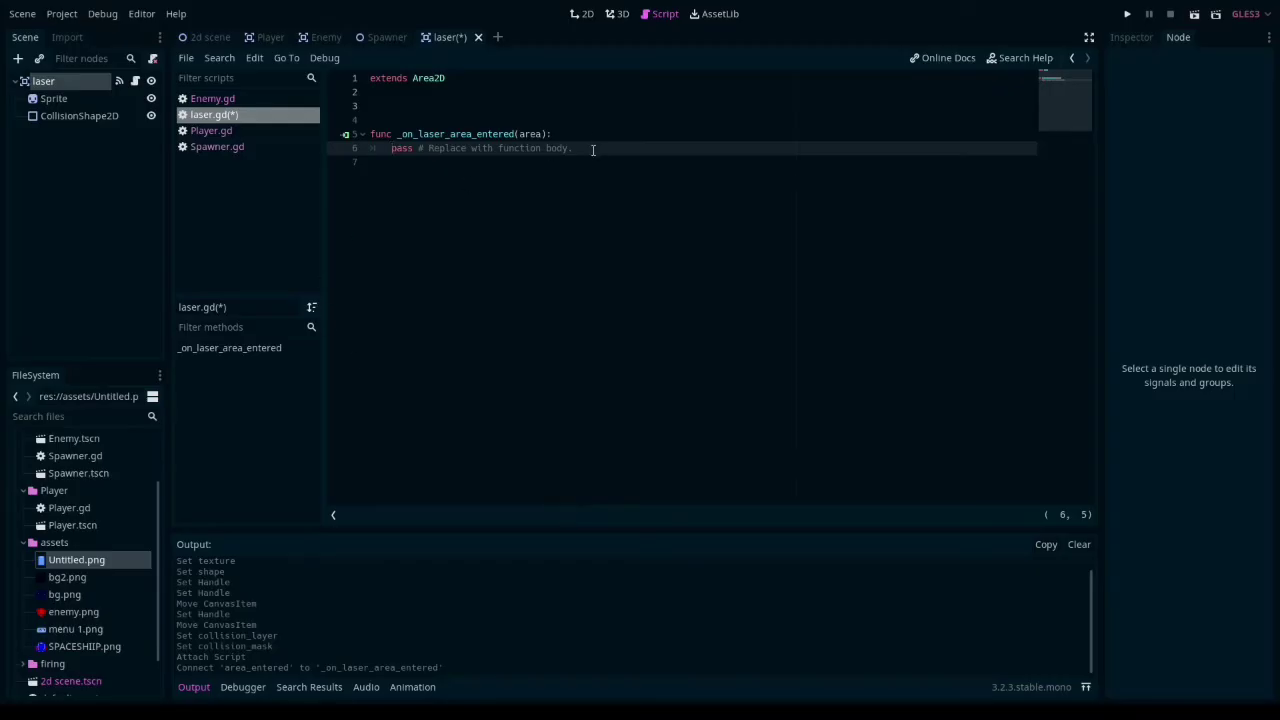
# - Replace the placeholder in _on_laser_area_entered with if area.is_in_group("enemies"): and an area.take_damage call inside it
pyautogui.hotkey('shift', 'End')
pyautogui.press('BackSpace')
pyautogui.write('if area')
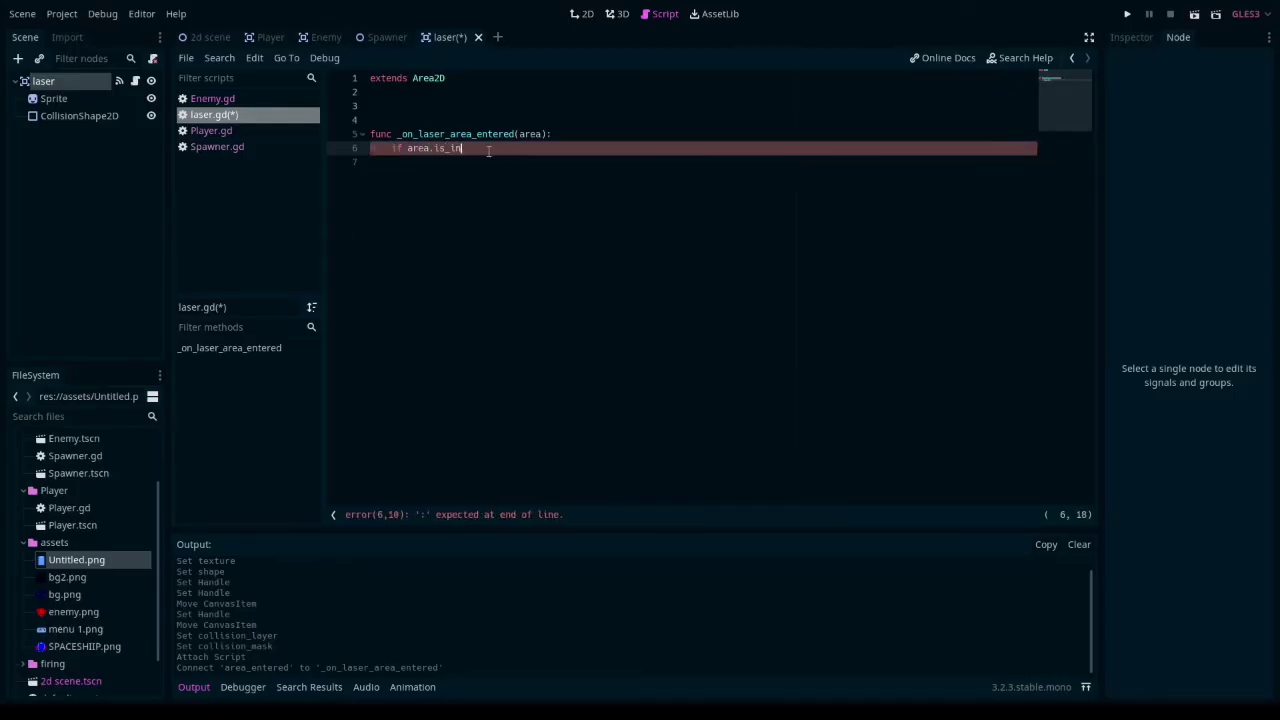
pyautogui.write('.is_in_group("enemies"):')
pyautogui.press('Return')
pyautogui.write('area.take_damage(')
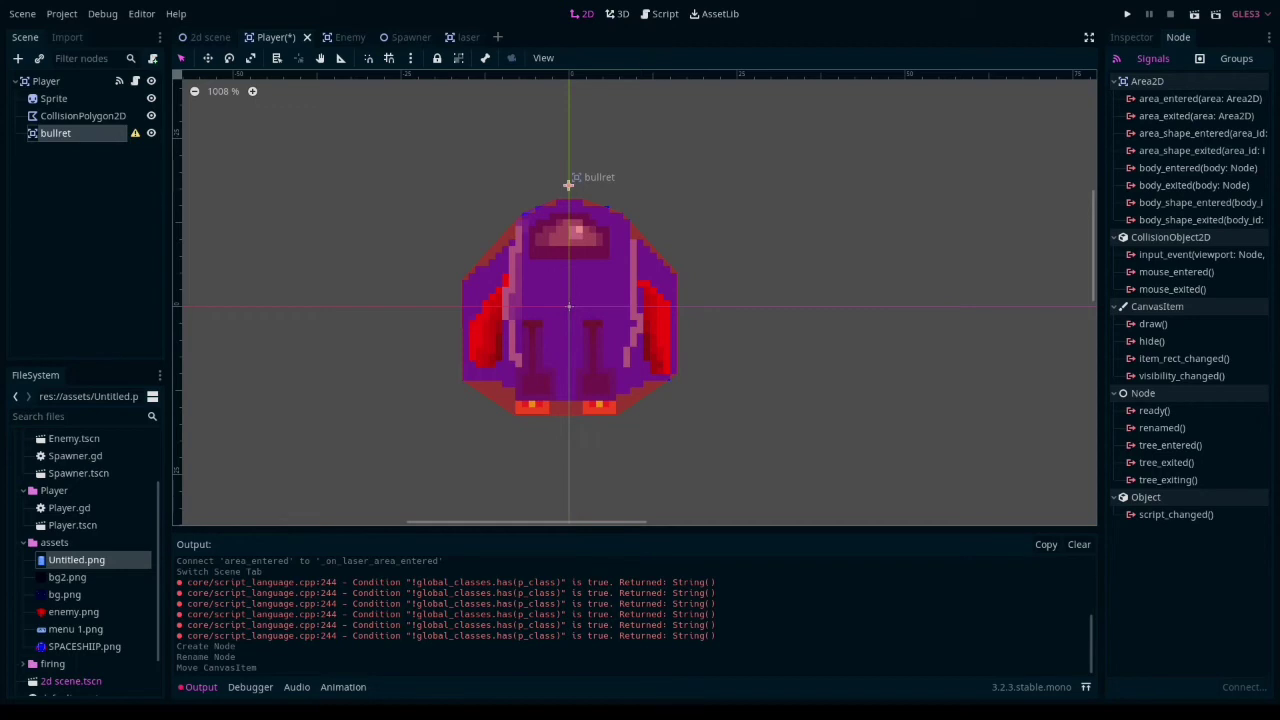
# - In Player.gd, declare onready var muzzle = $bullet below class_name and start a func shoot declaration at the script's end
pyautogui.click(135, 81)
pyautogui.click(501, 93)
pyautogui.press('Return')
pyautogui.press('Return')
pyautogui.write('onready var mu')
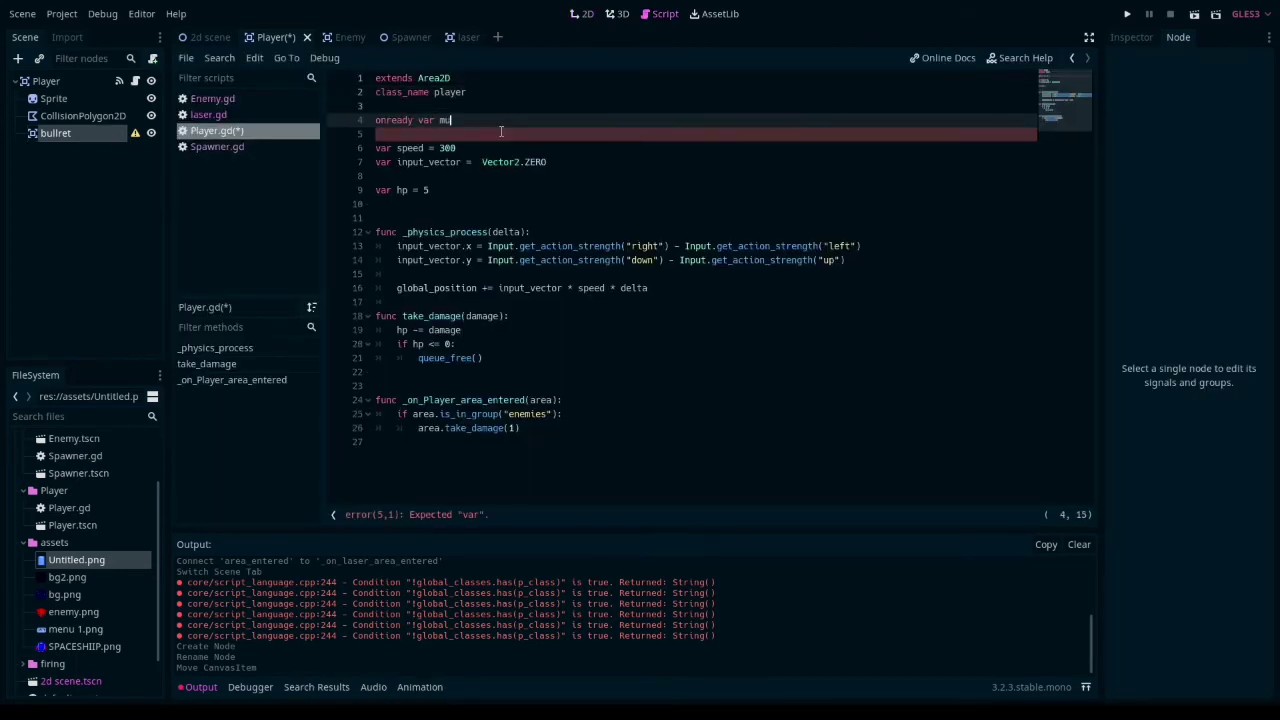
pyautogui.write('zzle')
pyautogui.write('= $bullet')
pyautogui.write(' shoot')
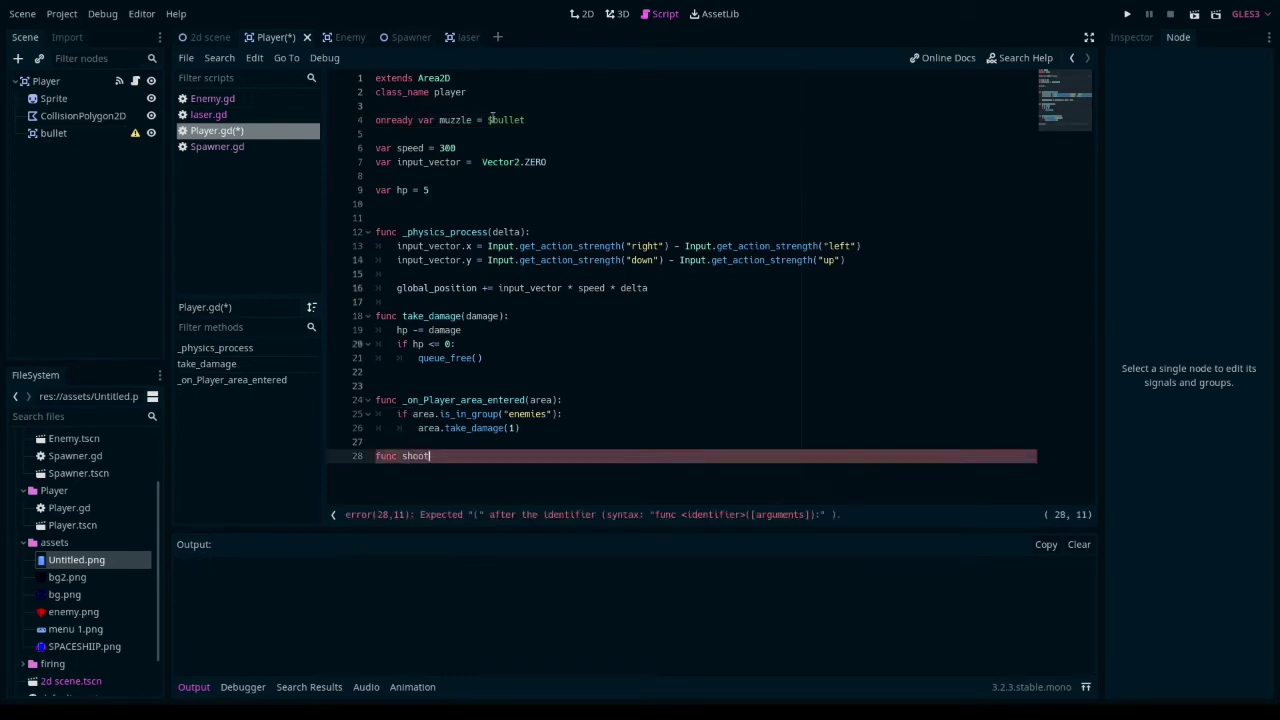
# - Declare the signal spawn_laser between class_name and the muzzle variable in Player.gd
pyautogui.click(525, 120)
pyautogui.click(486, 91)
pyautogui.press('Return')
pyautogui.press('Return')
pyautogui.write('signal spawn_laser(location')
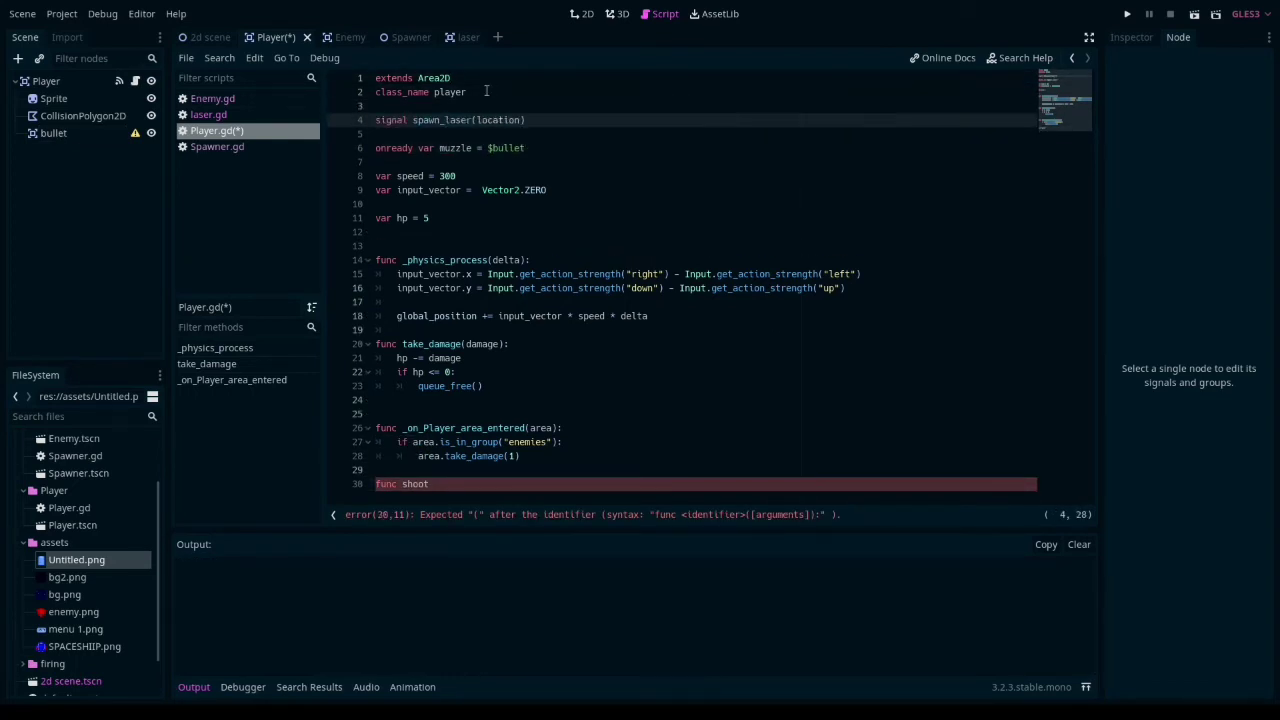
# - In 2d scene.gd, preload res://Player/Player.tscn as laser and assign l.global_position inside the _on_Player_spawn_laser handler
pyautogui.click(447, 485)
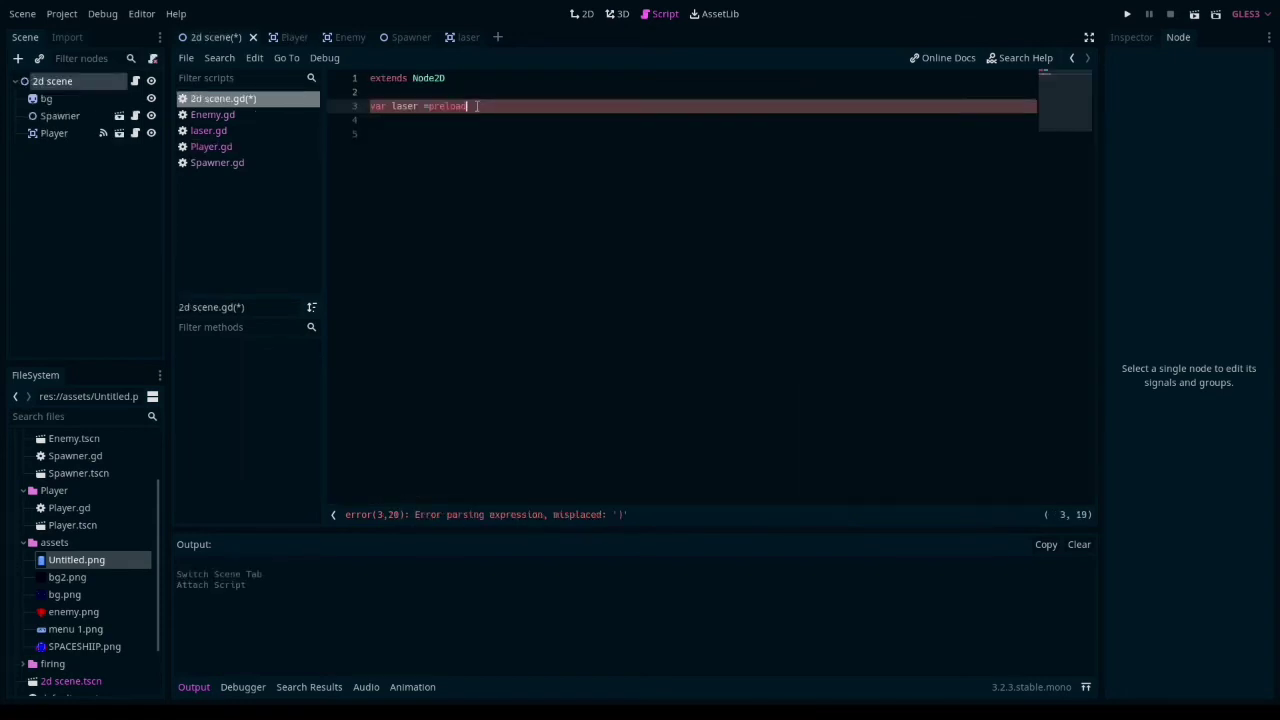
pyautogui.click(560, 162)
pyautogui.click(551, 176)
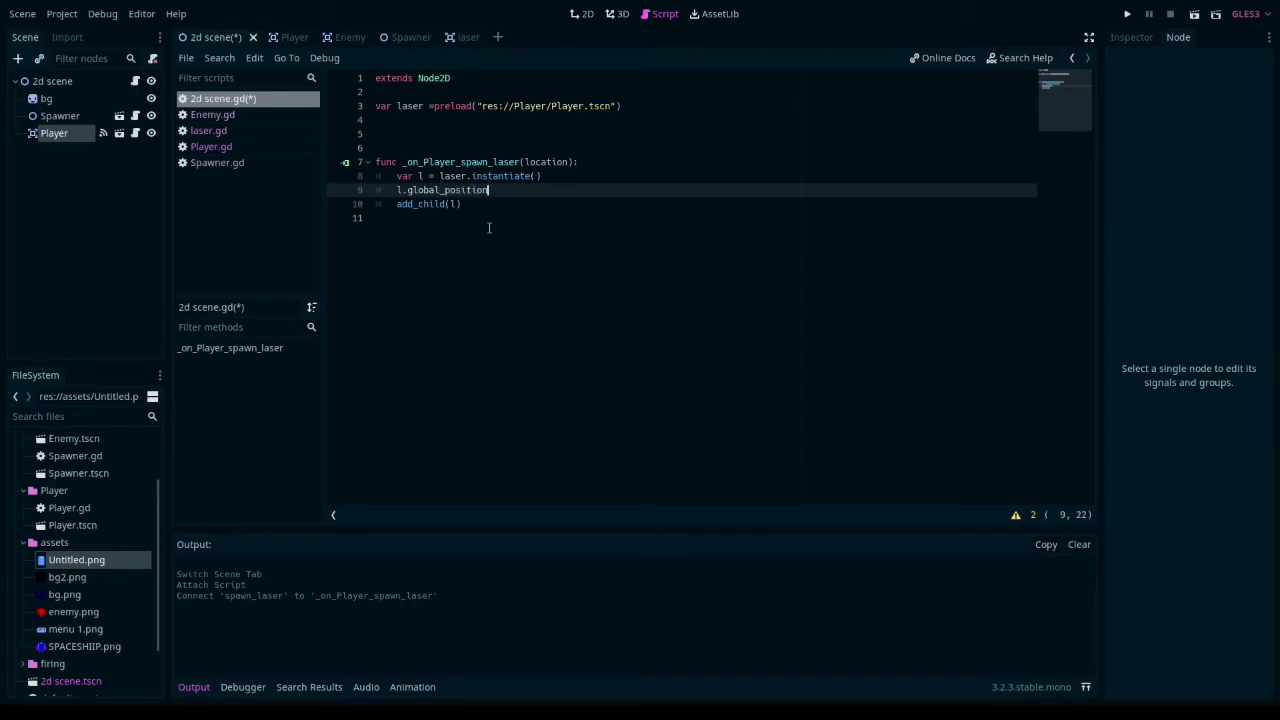
pyautogui.write('=')
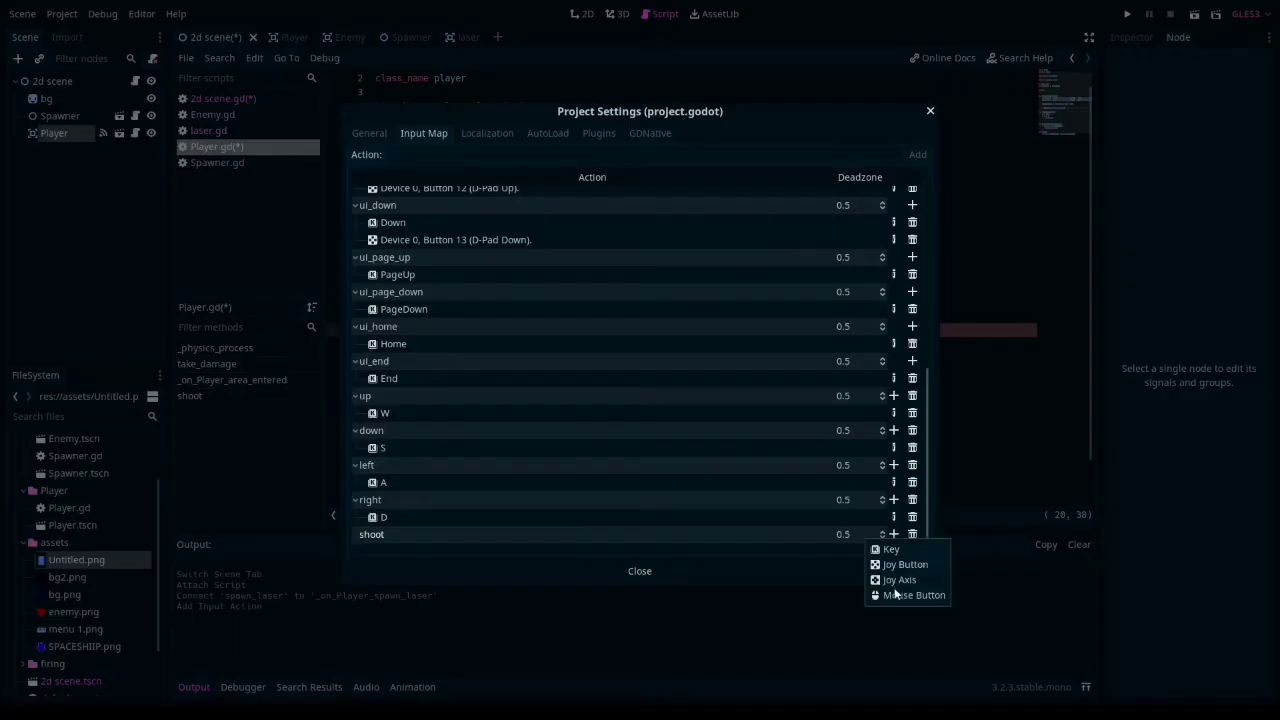
# - Bind a mouse button to the shoot action in the project's input map and close the project settings
pyautogui.click(895, 594)
pyautogui.click(593, 373)
pyautogui.click(636, 572)
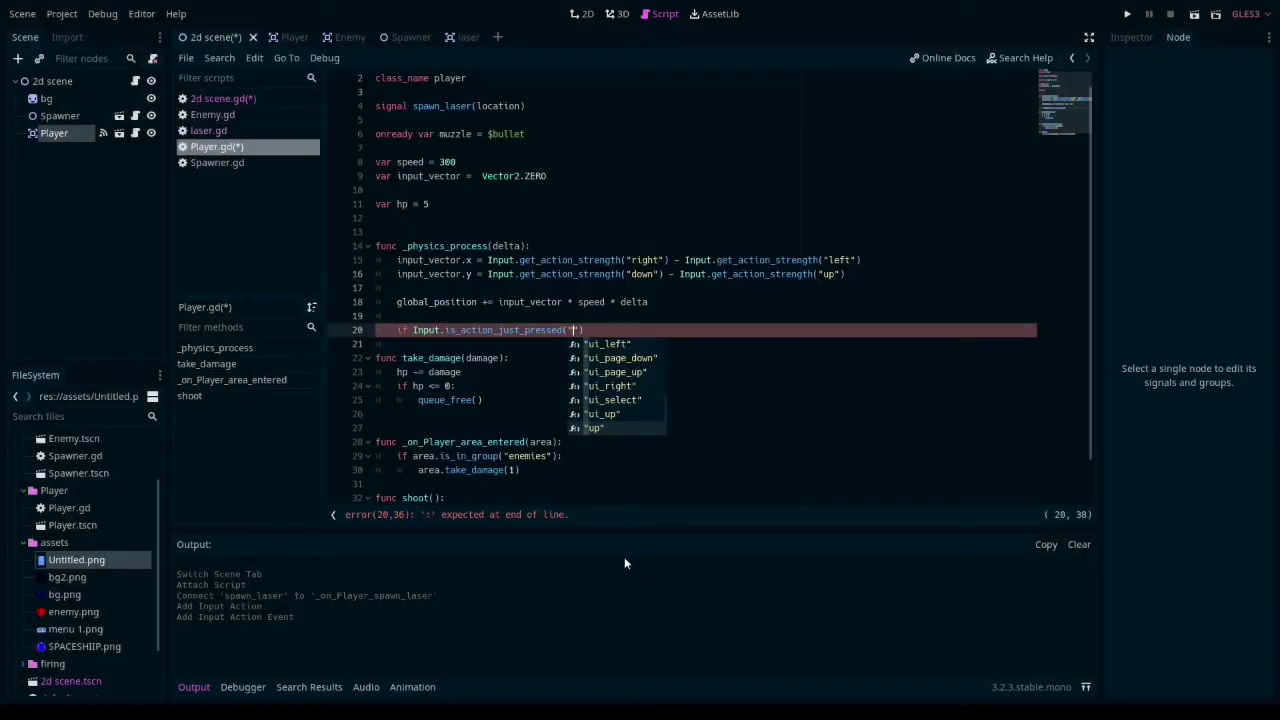
# - In Player.gd's _physics_process, complete the condition if Input.is_action_just_pressed("shoot"): and call the shoot function inside it
pyautogui.write('"shoot')
pyautogui.press('Return')
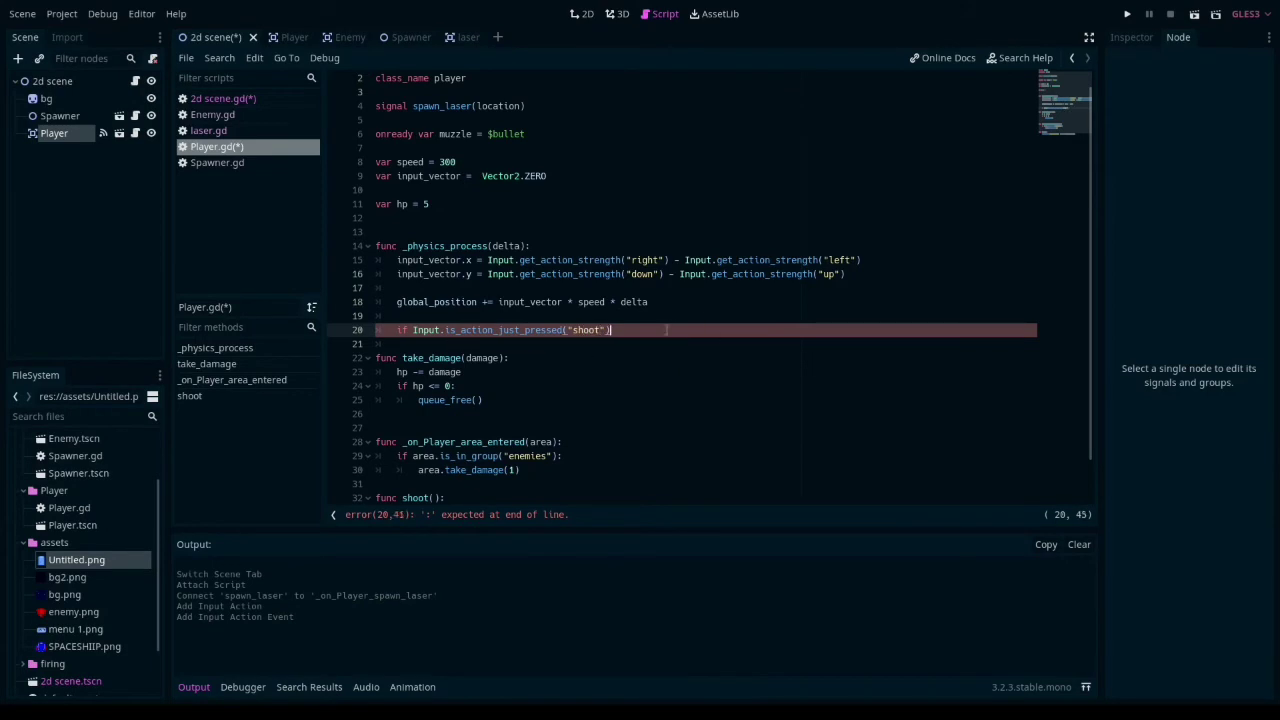
pyautogui.write(':')
pyautogui.press('Return')
pyautogui.write('sh')
pyautogui.scroll(-2, 666, 329)
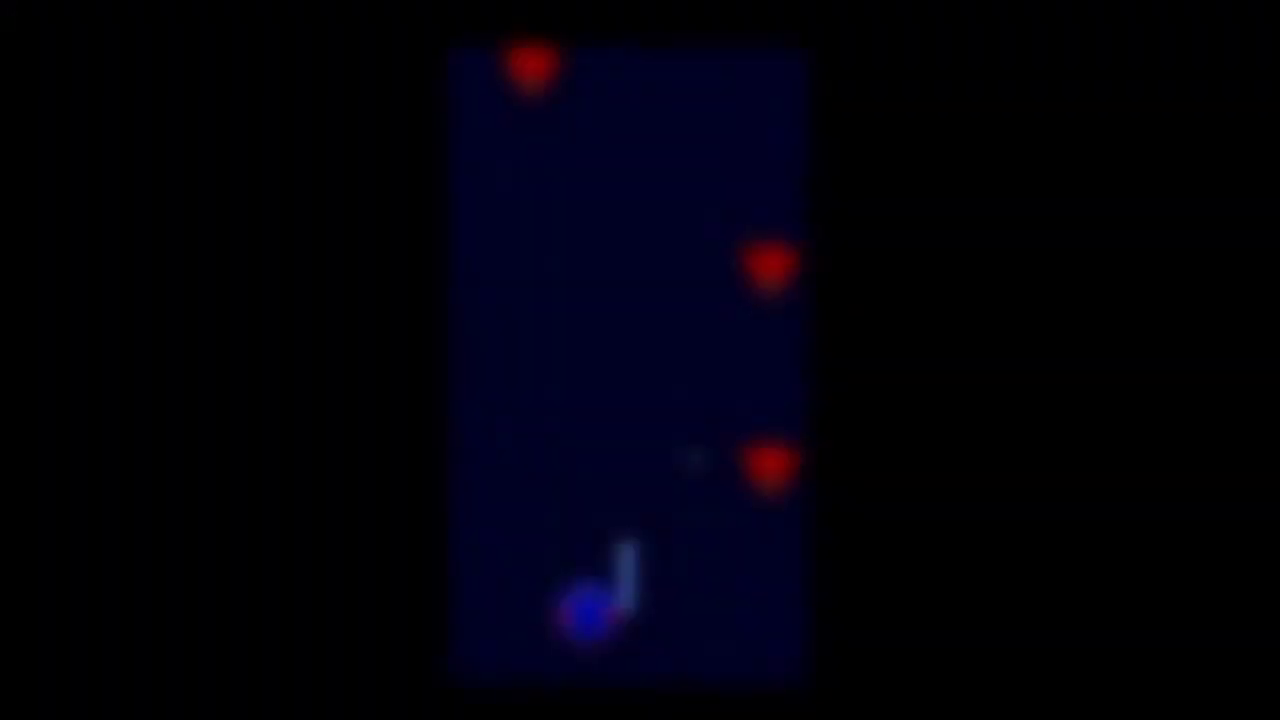
# - Playtest the game by steering the ship around and firing lasers from several positions
pyautogui.press('w')
pyautogui.press('a')
pyautogui.press('space')
pyautogui.press('d')
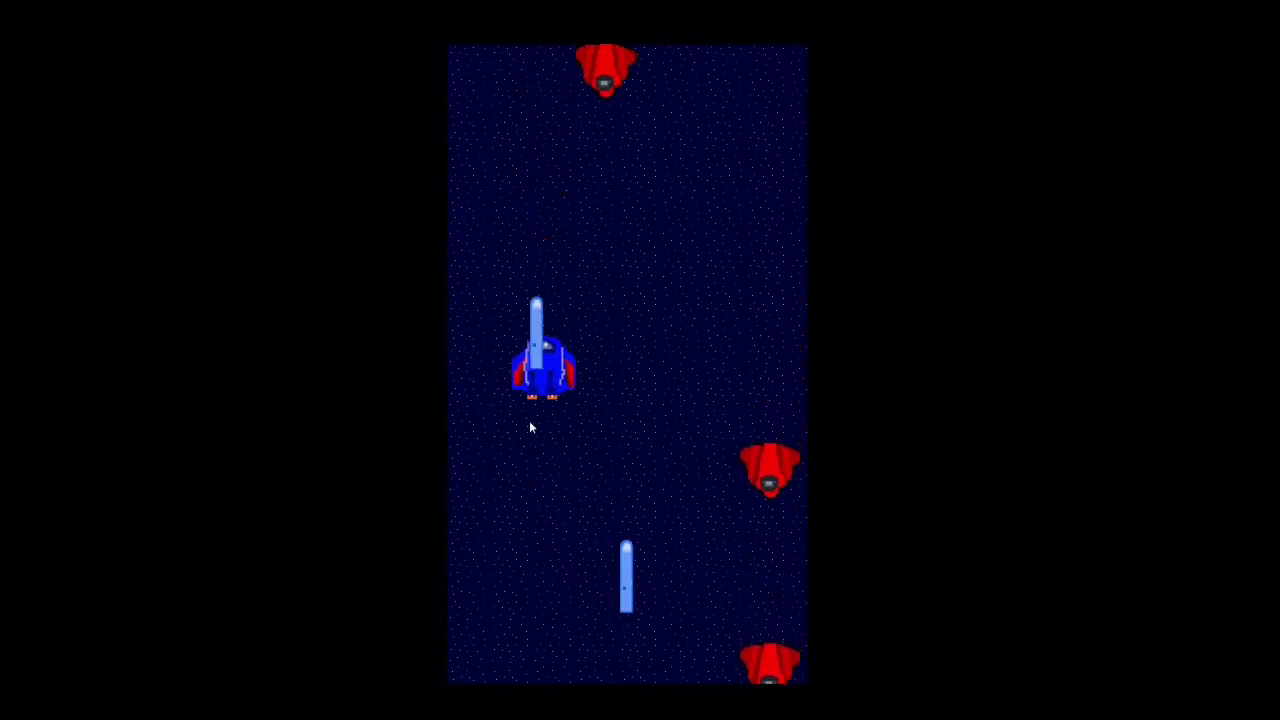
pyautogui.press('a')
pyautogui.press('space')
pyautogui.press('d')
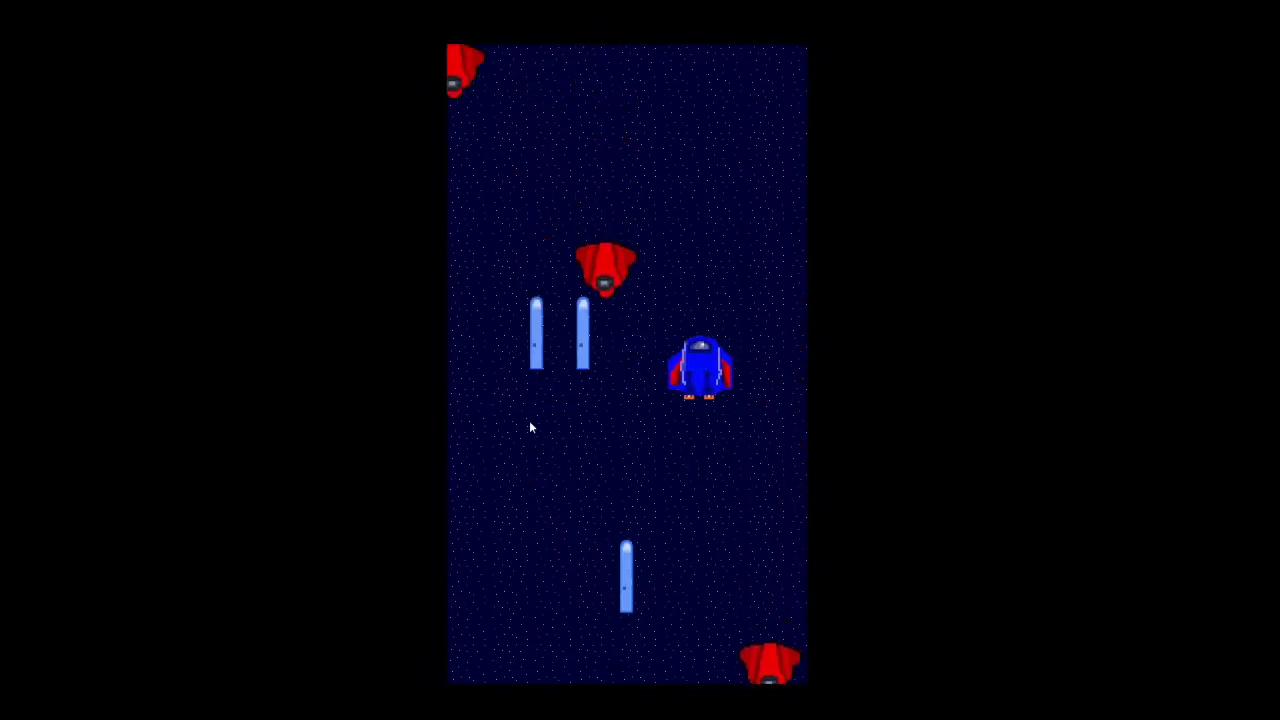
pyautogui.press('a')
pyautogui.press('Left')
pyautogui.press('space')
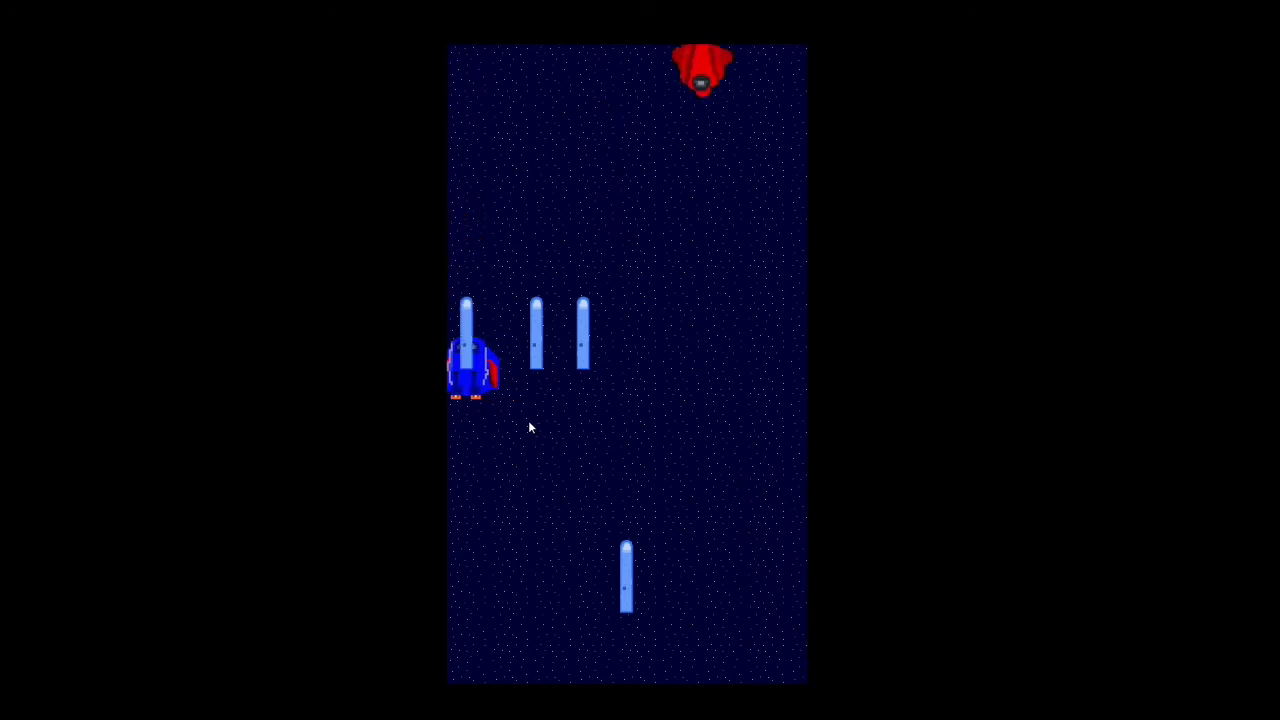
pyautogui.press('Right')
pyautogui.press('space')
pyautogui.press('Left')
pyautogui.press('space')
pyautogui.press('Left')
pyautogui.press('space')
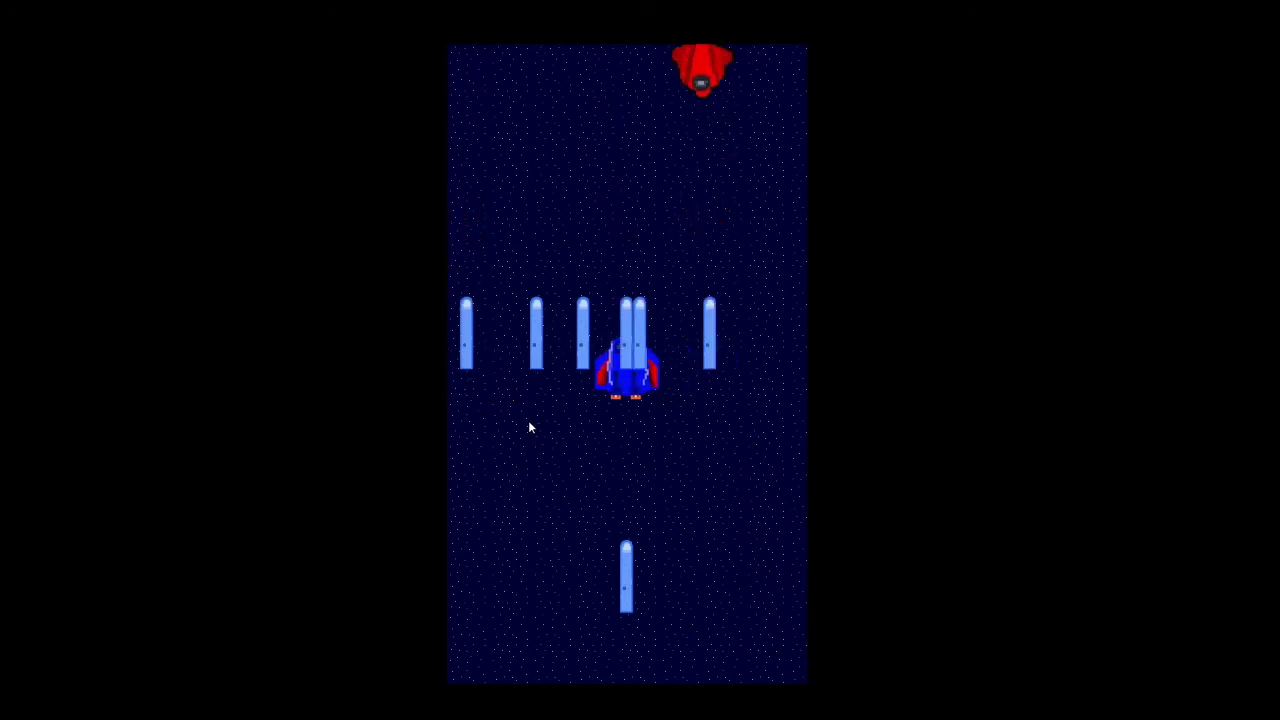
pyautogui.press('space')
pyautogui.press('space')
pyautogui.press('Right')
pyautogui.press('space')
pyautogui.press('space')
pyautogui.press('space')
pyautogui.press('space')
pyautogui.press('Left')
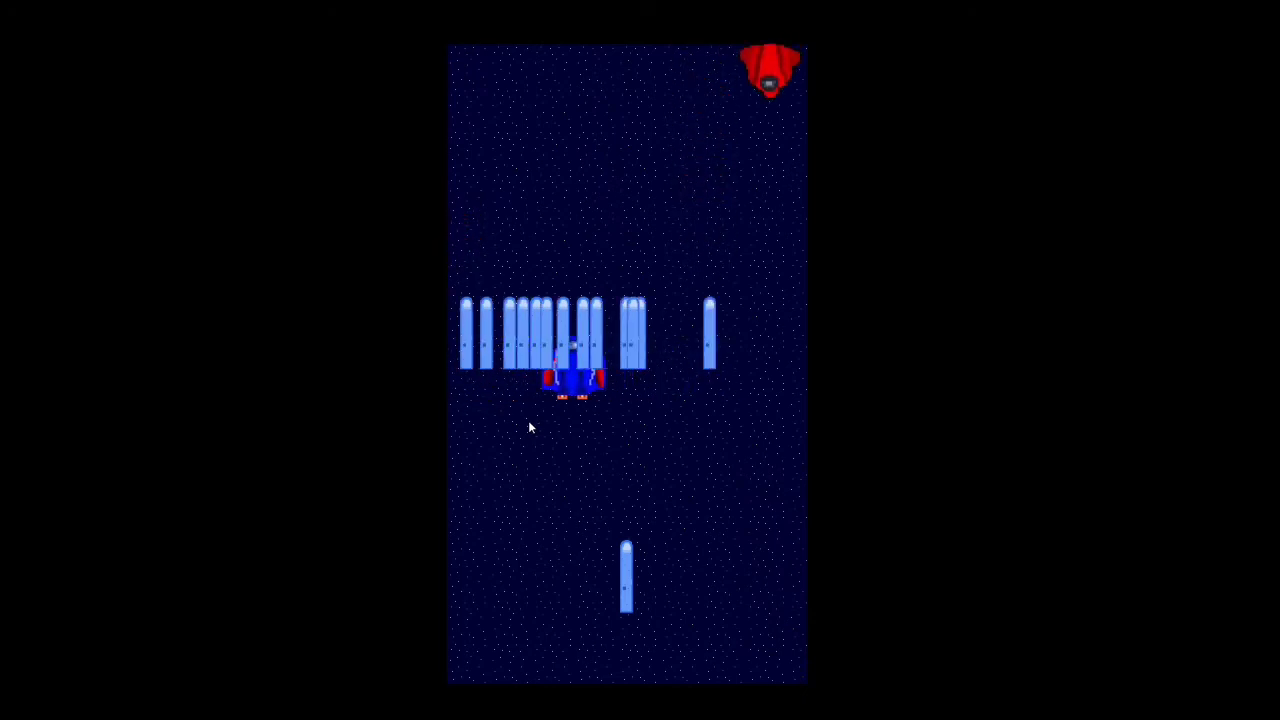
pyautogui.press('Right')
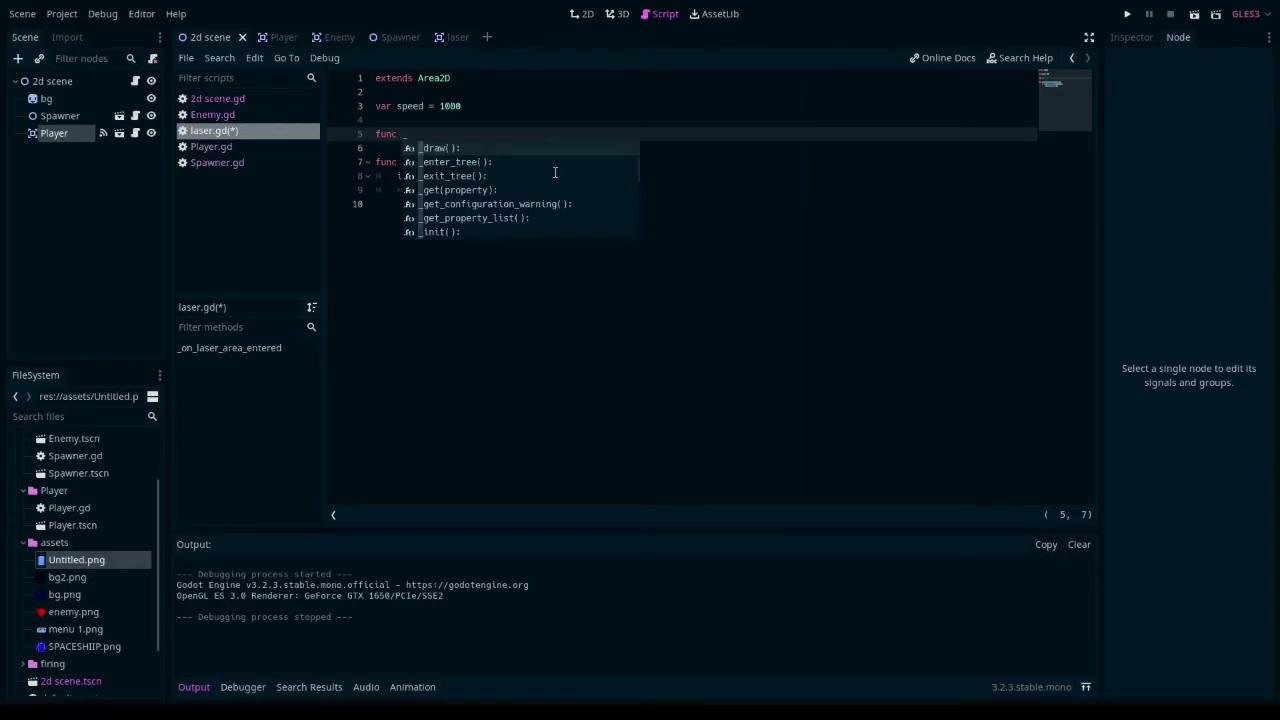
# - Add func _physics_process(delta) to laser.gd and begin a global_position.y statement in its body
pyautogui.write('phy')
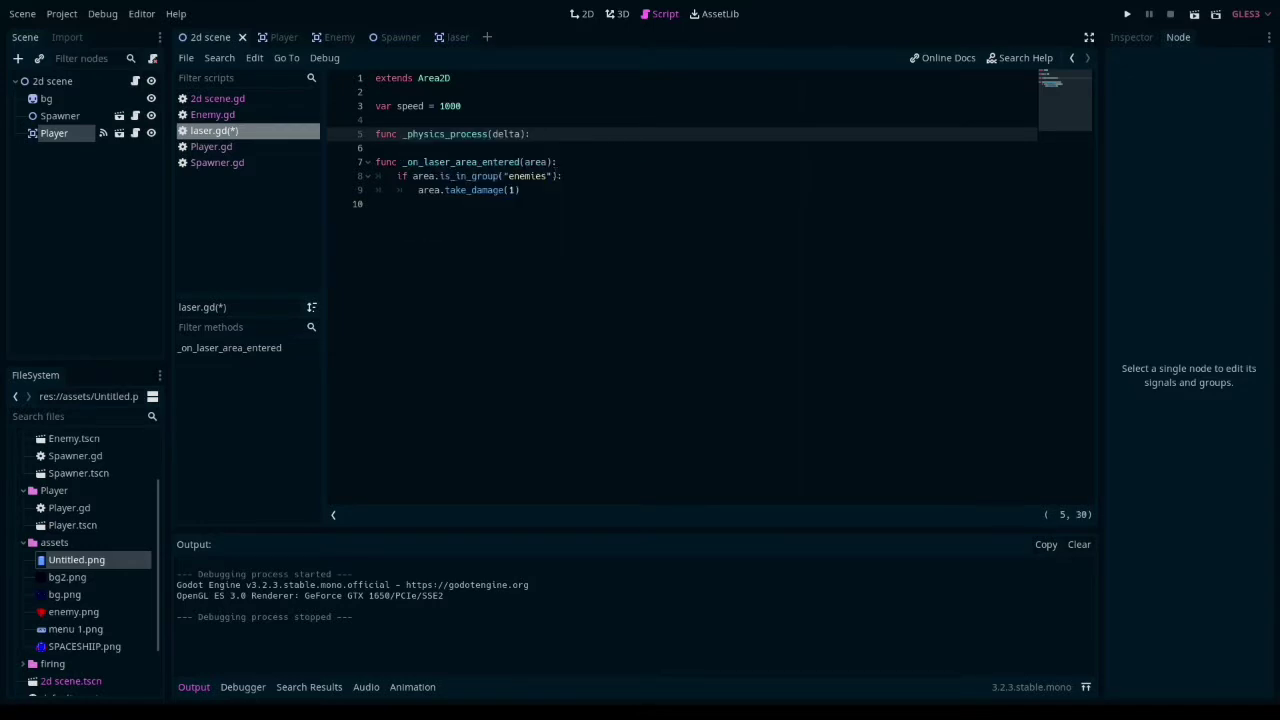
pyautogui.press('Return')
pyautogui.write('global_position.y')
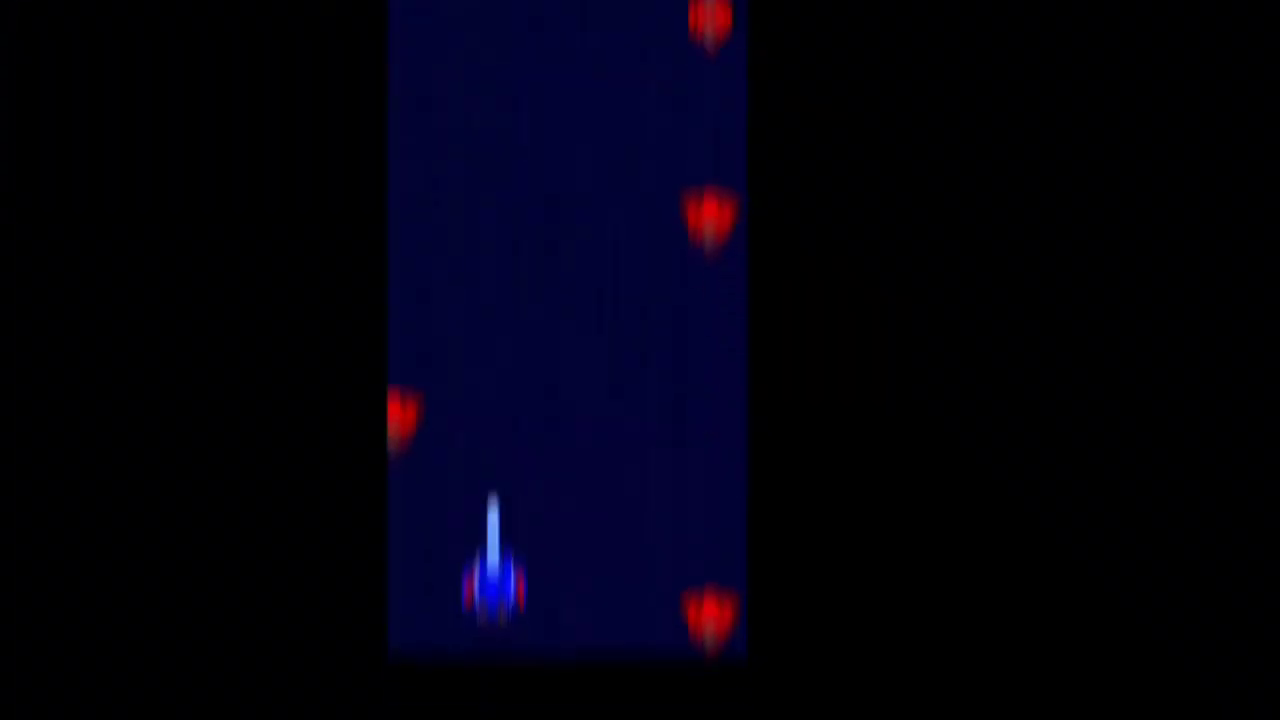
# - Test the laser's movement in the running game by steering the ship sideways and shooting at the enemies
pyautogui.press('Right')
pyautogui.press('space')
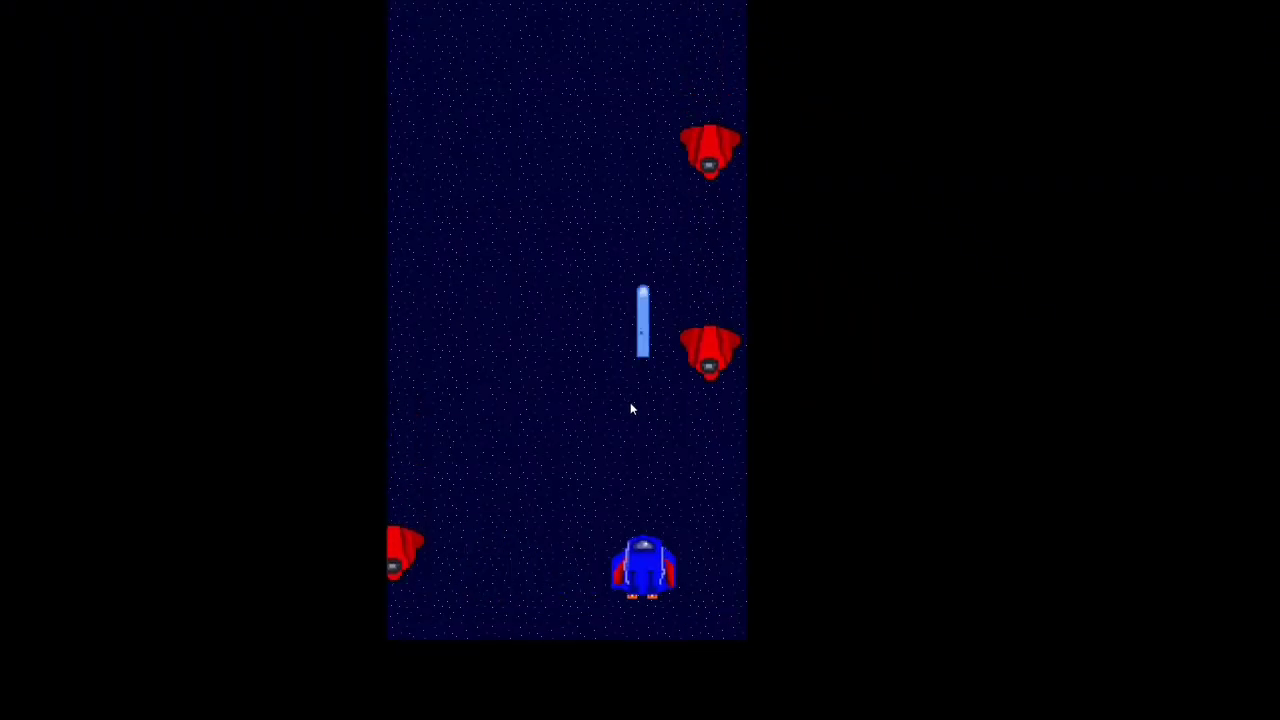
pyautogui.press('Right')
pyautogui.press('space')
pyautogui.press('Left')
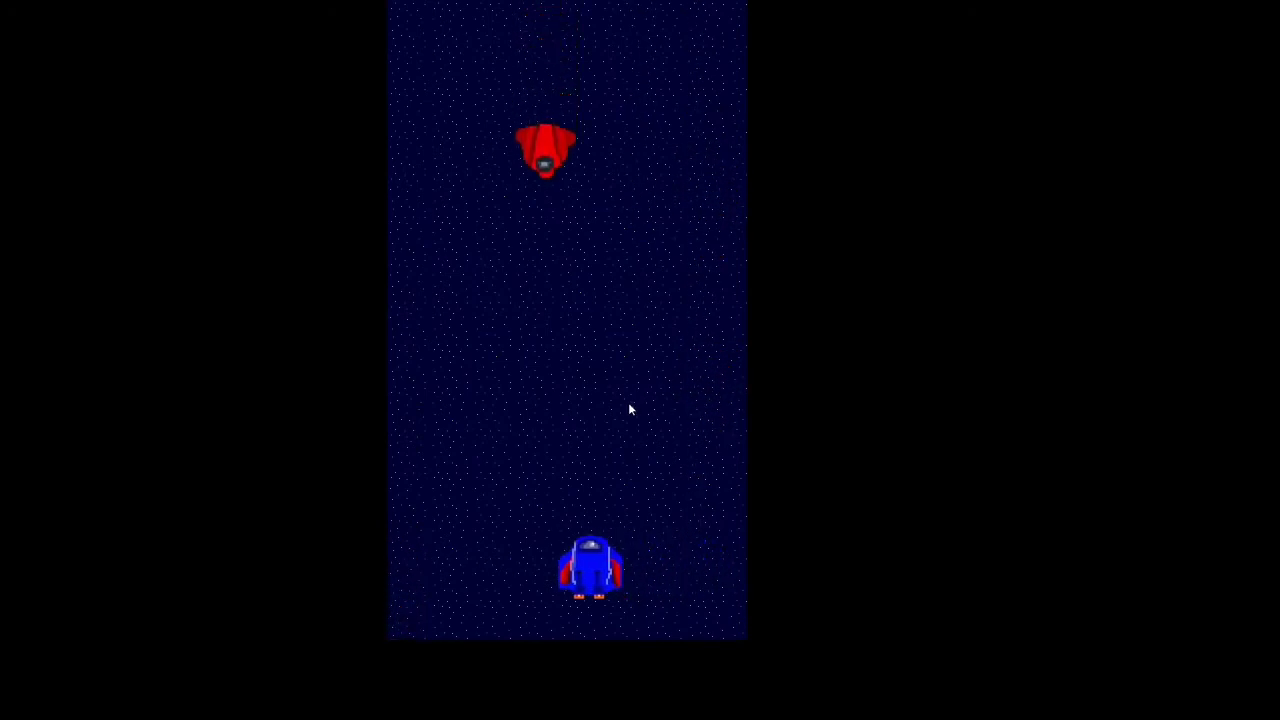
pyautogui.press('Left')
pyautogui.press('space')
pyautogui.press('Right')
pyautogui.press('Left')
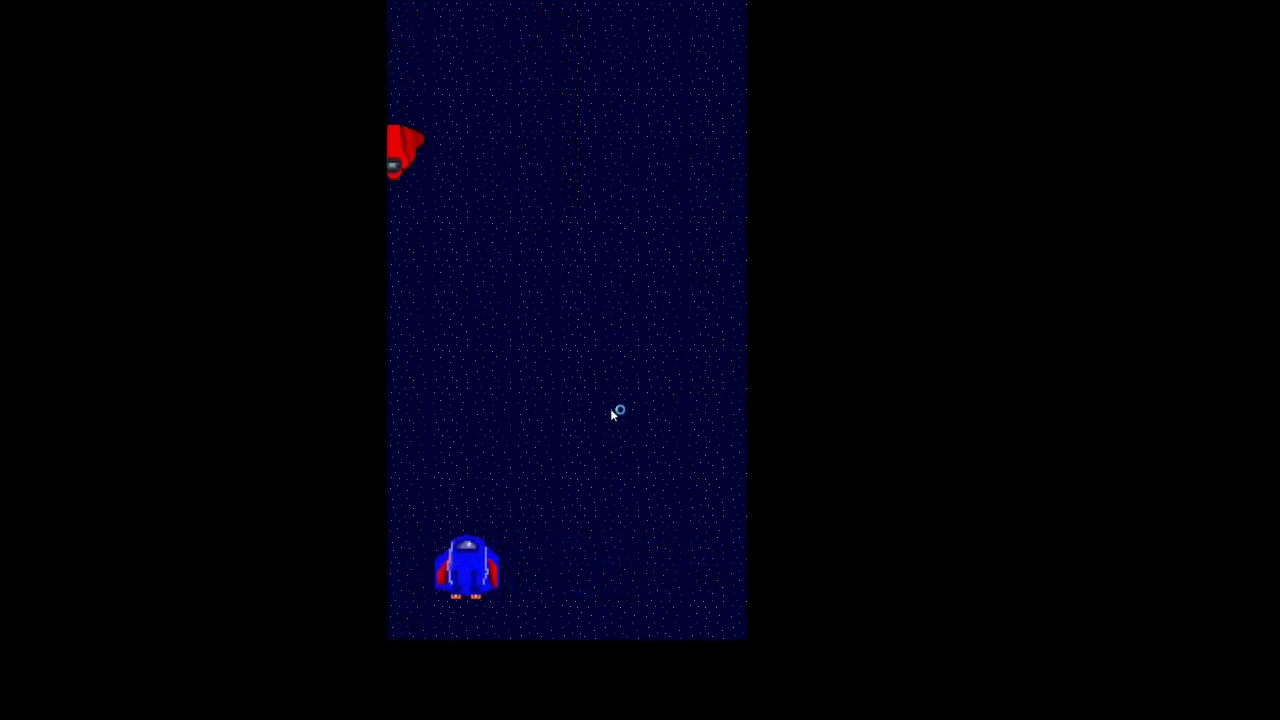
pyautogui.press('Left')
pyautogui.press('Right')
pyautogui.press('Left')
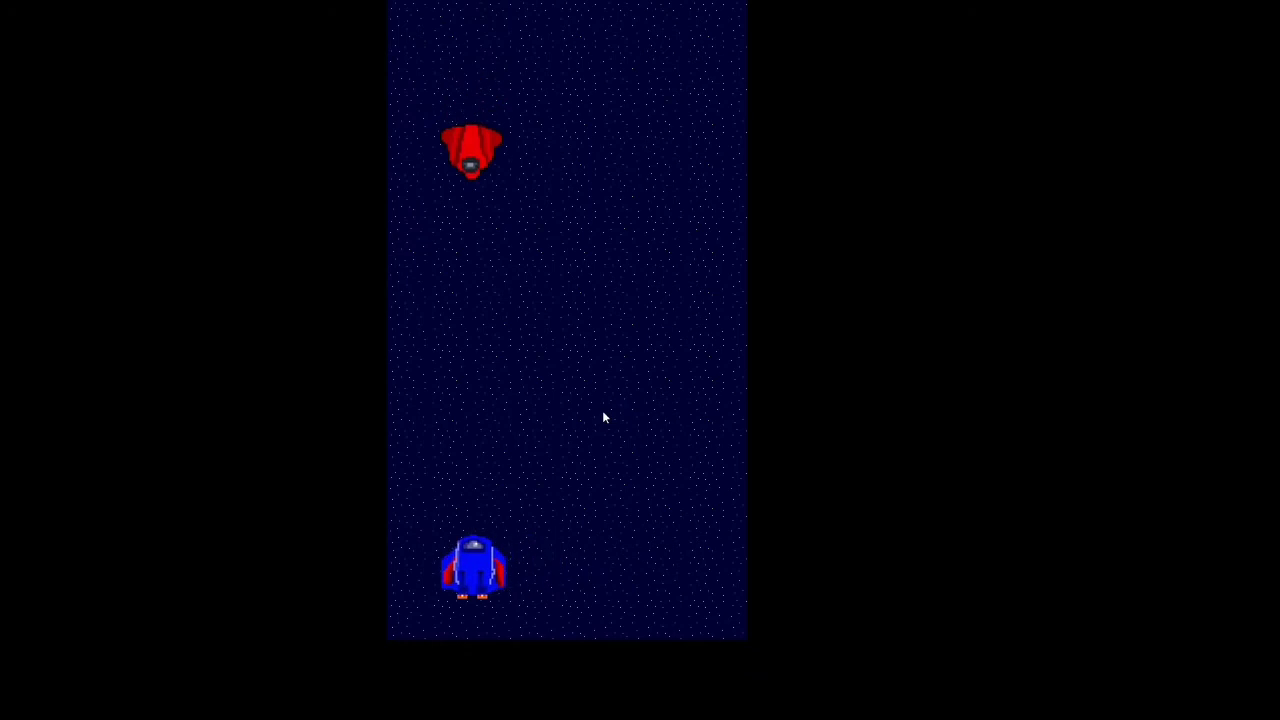
pyautogui.press('Left')
pyautogui.press('Right')
pyautogui.press('space')
pyautogui.press('Left')
pyautogui.press('space')
pyautogui.press('Right')
pyautogui.press('space')
pyautogui.press('space')
pyautogui.press('space')
pyautogui.press('Left')
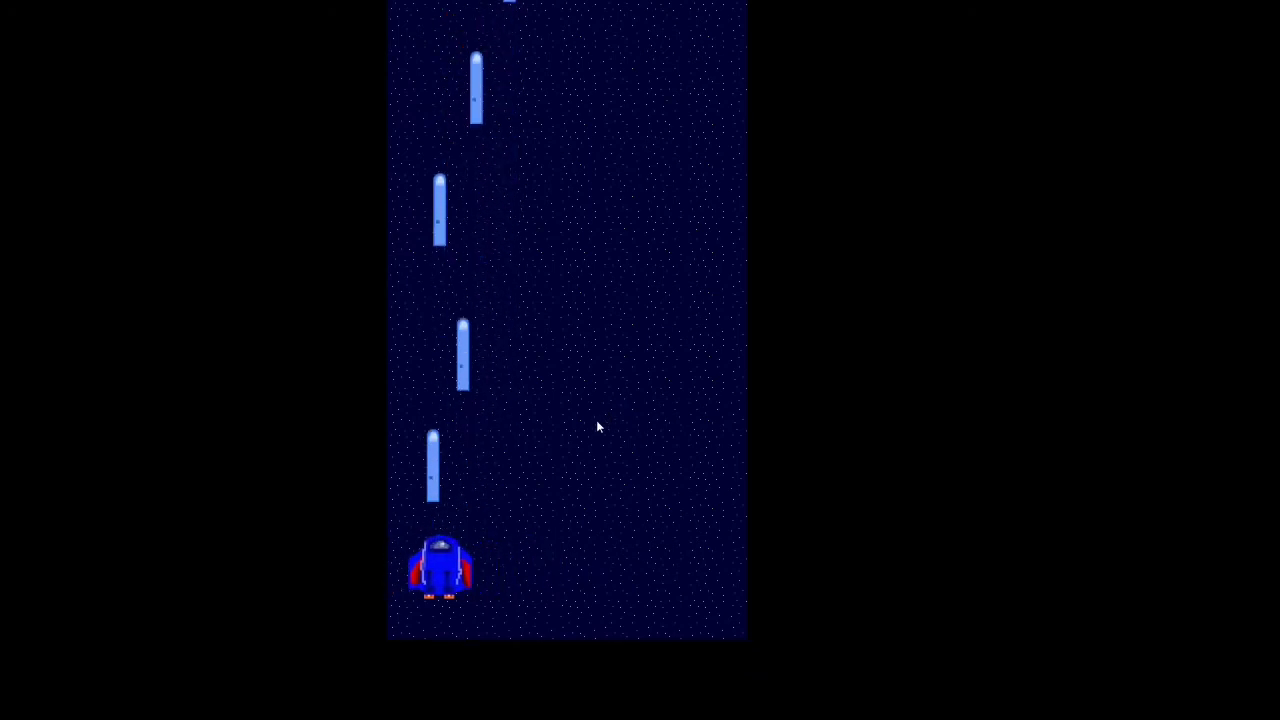
pyautogui.press('space')
pyautogui.press('space')
pyautogui.press('Right')
pyautogui.press('space')
pyautogui.press('space')
pyautogui.press('space')
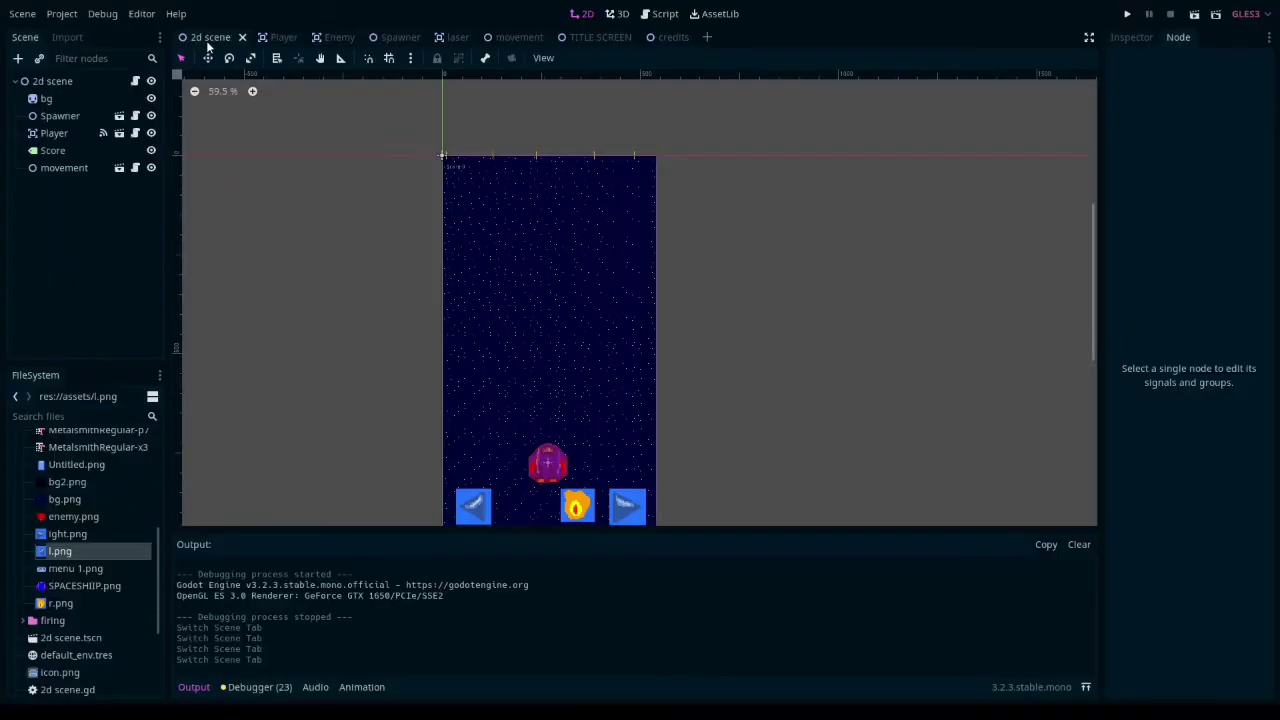
# - Review the Player, Enemy, Spawner, laser, movement, TITLE SCREEN and credits scenes in turn
pyautogui.click(282, 41)
pyautogui.click(341, 41)
pyautogui.click(414, 41)
pyautogui.click(459, 41)
pyautogui.click(538, 42)
pyautogui.click(605, 42)
pyautogui.click(672, 40)
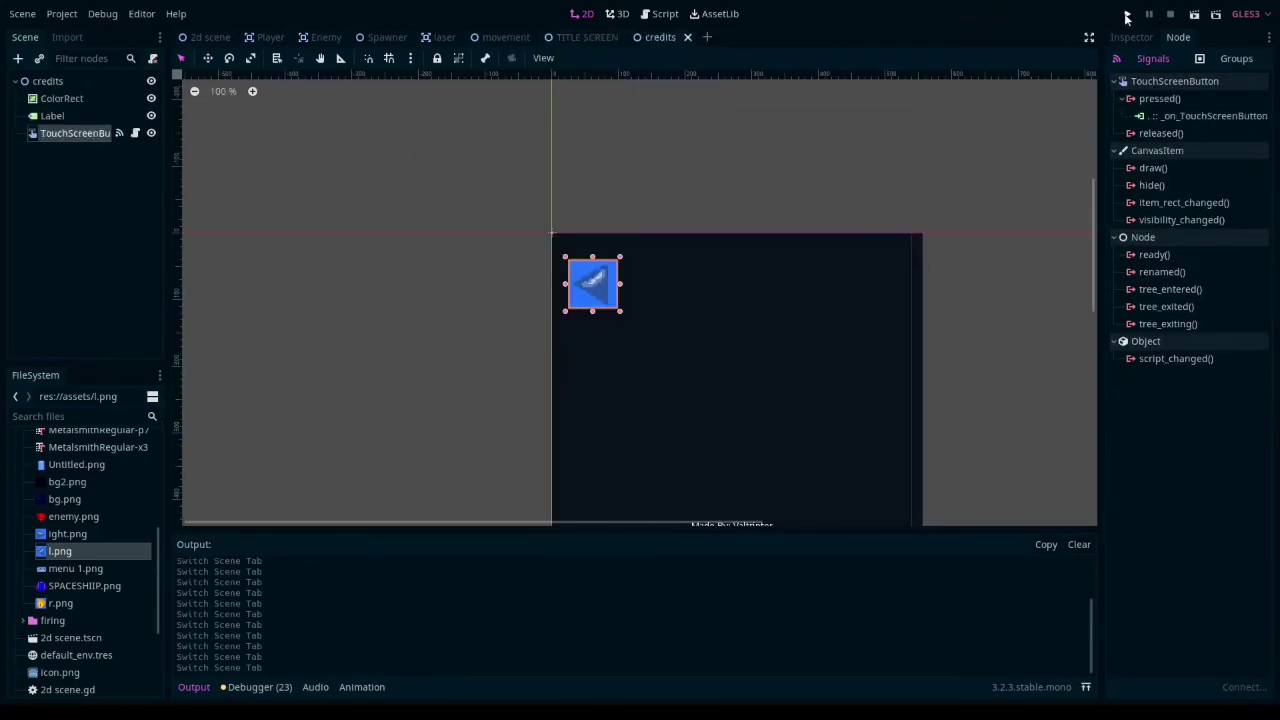
# - Run the project, view the credits screen from the title screen, return and start the game
pyautogui.click(1127, 15)
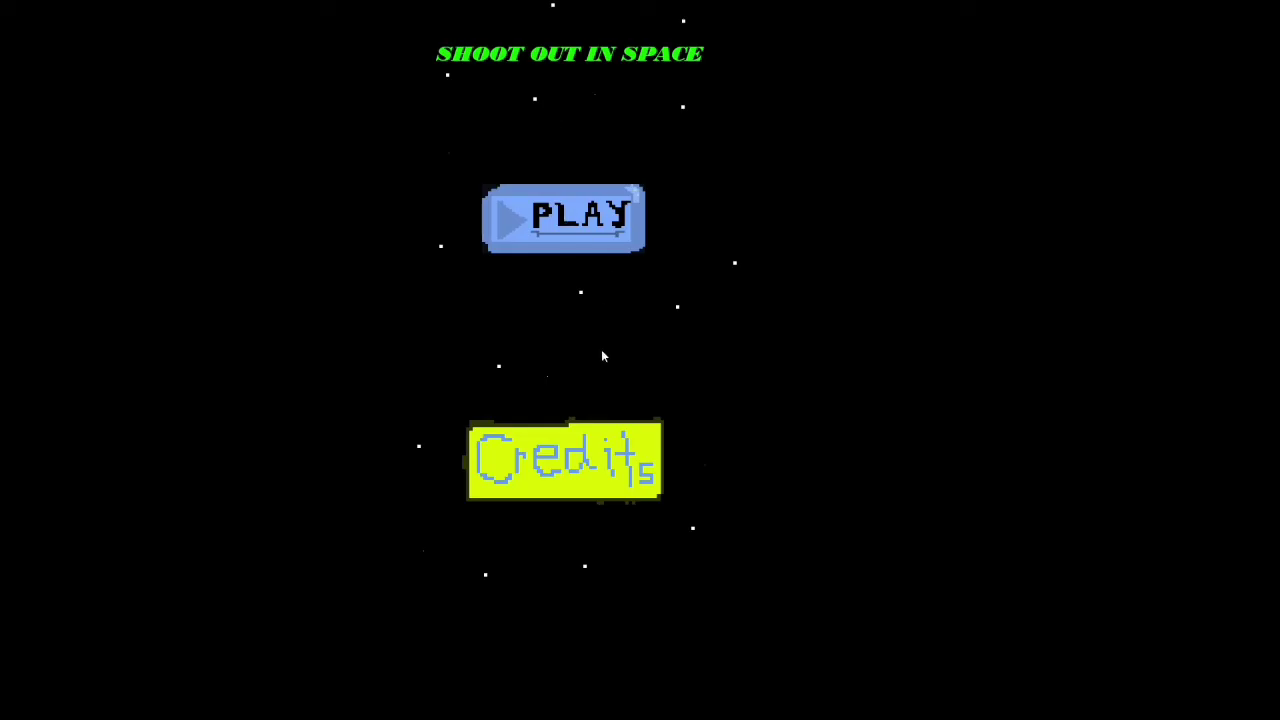
pyautogui.click(574, 440)
pyautogui.click(435, 66)
pyautogui.click(545, 233)
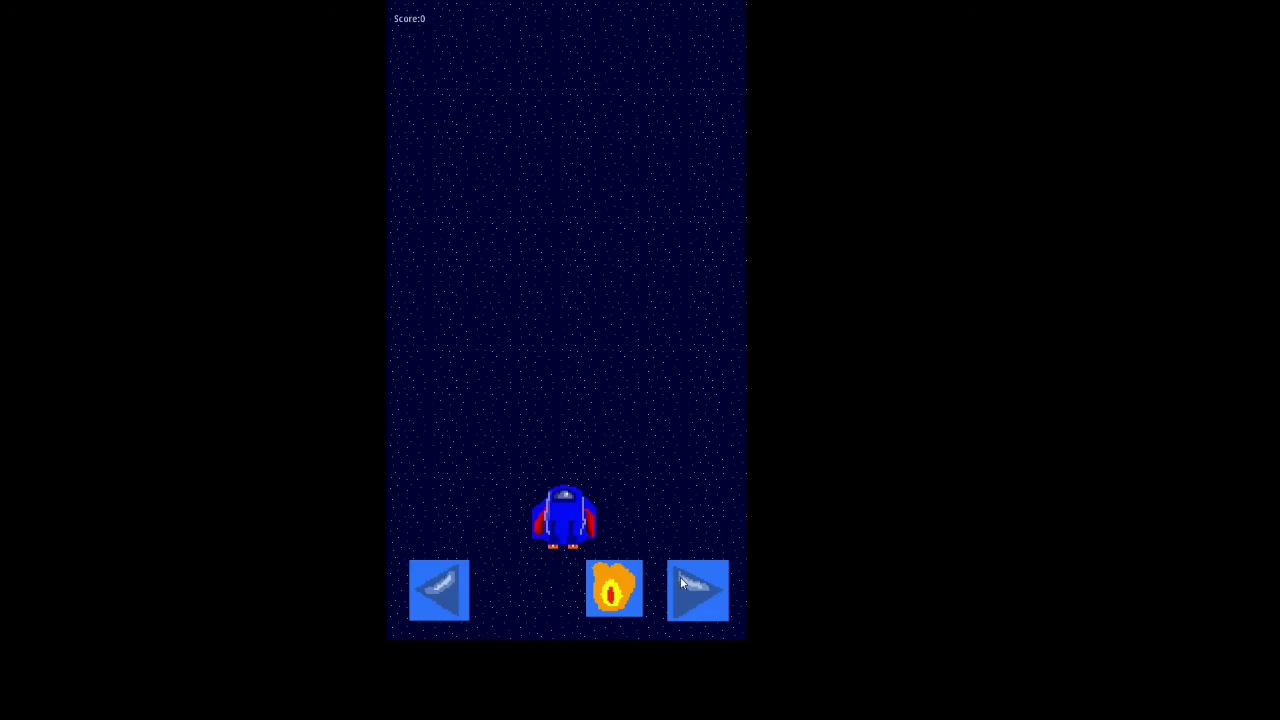
# - Playtest the on-screen left, right and fire buttons by moving the ship and shooting enemies
pyautogui.click(415, 594)
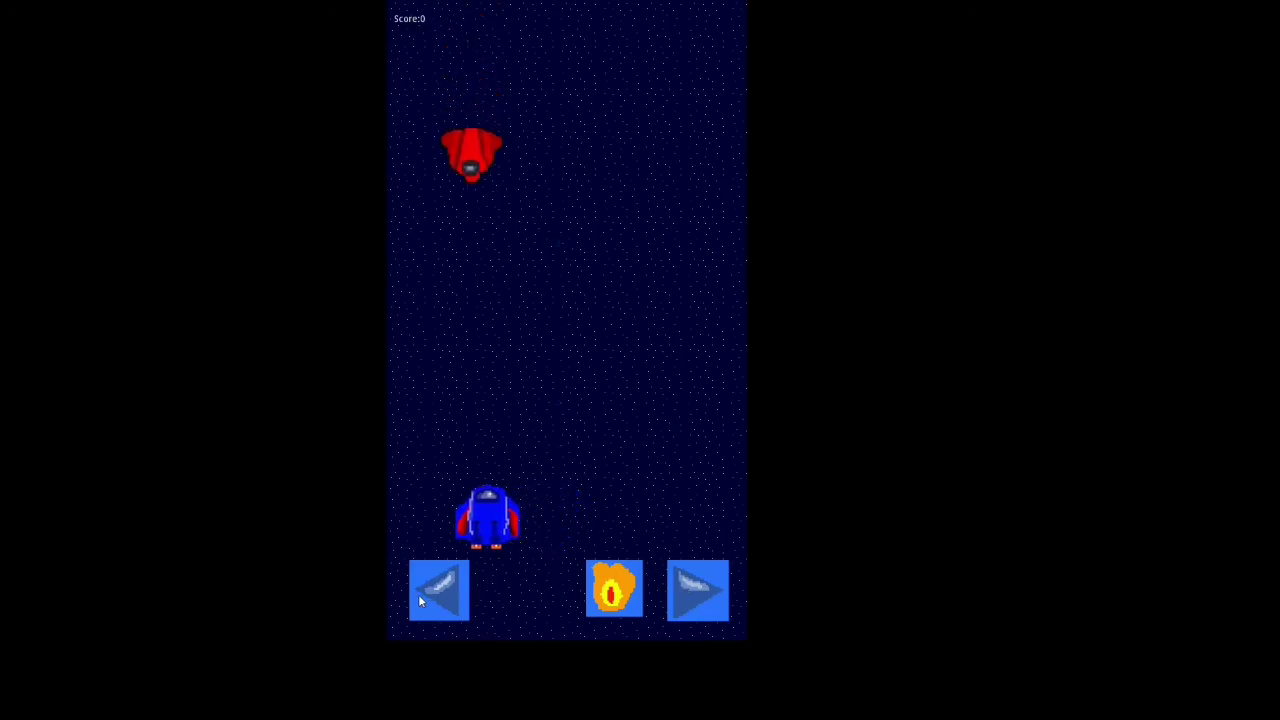
pyautogui.click(609, 587)
pyautogui.click(610, 588)
pyautogui.click(678, 600)
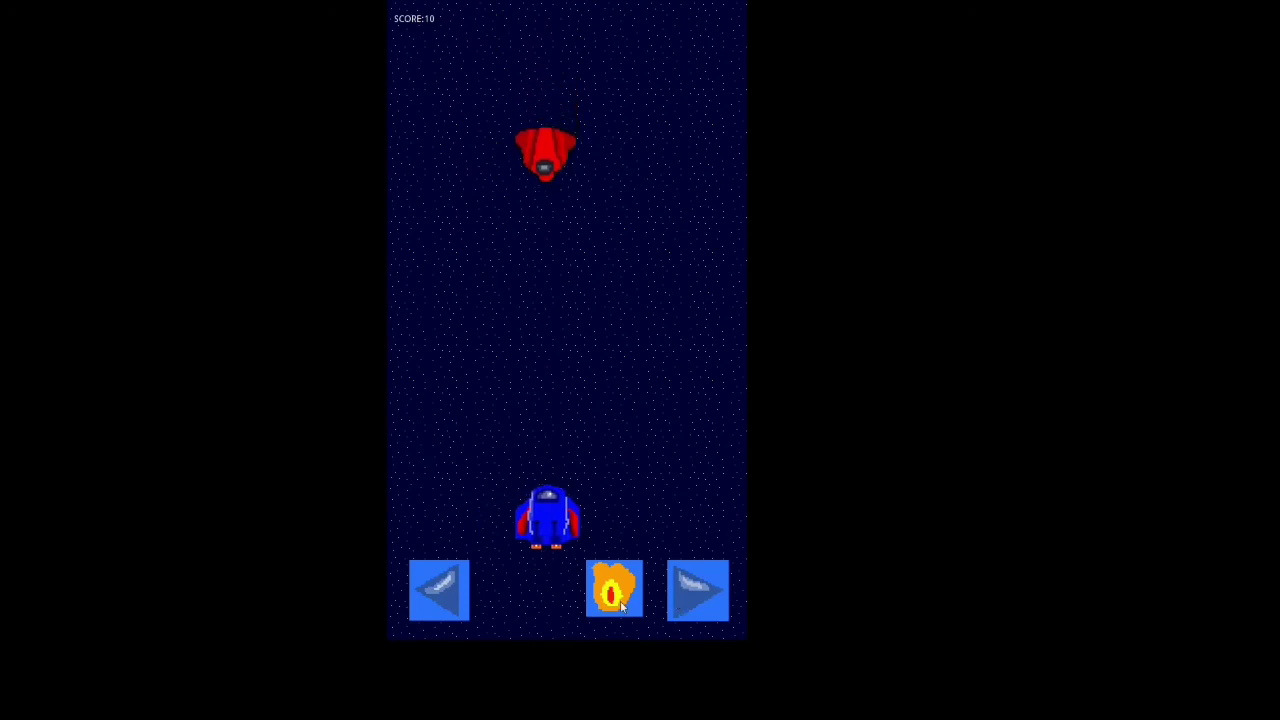
pyautogui.click(616, 607)
pyautogui.click(634, 601)
pyautogui.click(634, 601)
pyautogui.click(690, 590)
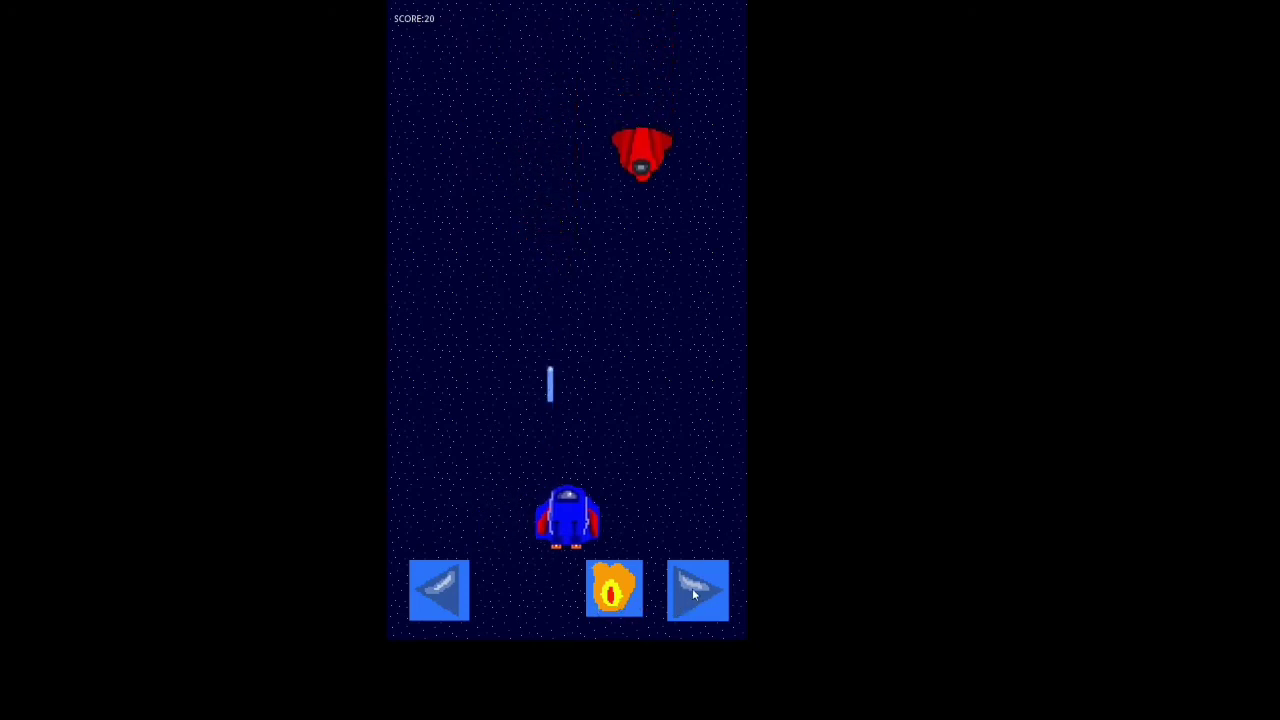
pyautogui.click(612, 592)
pyautogui.click(446, 581)
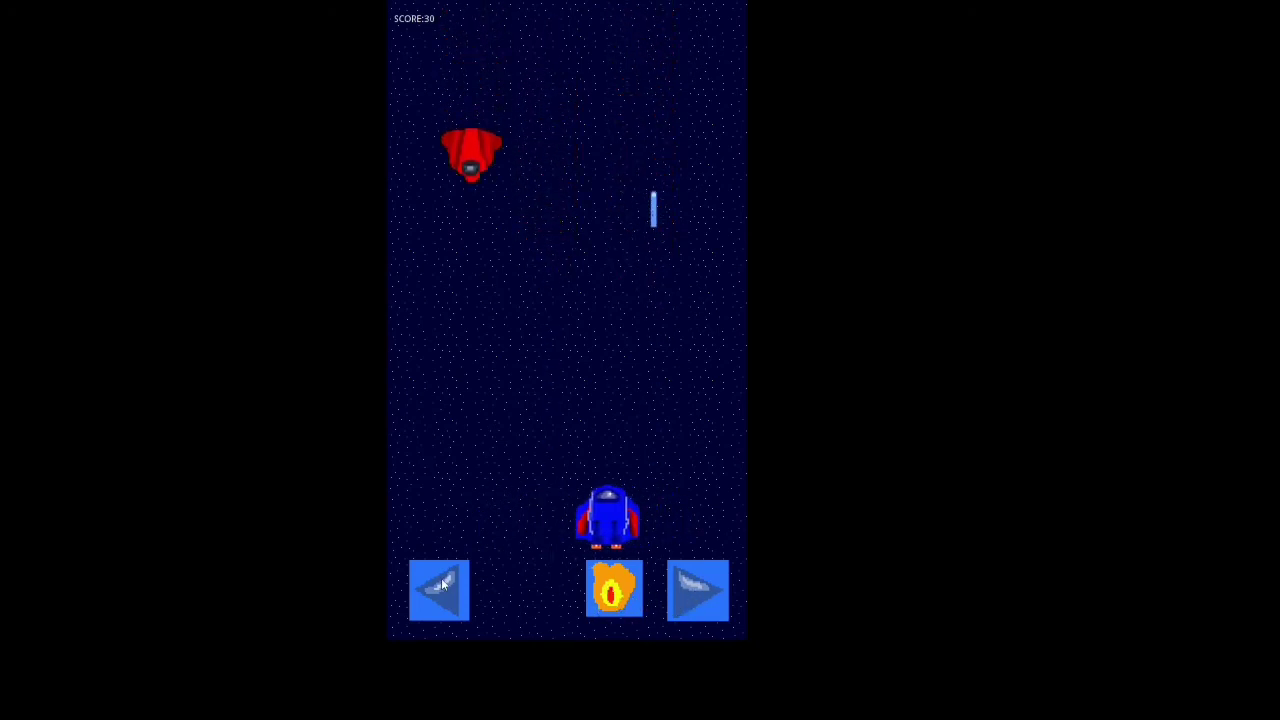
pyautogui.click(632, 595)
pyautogui.click(672, 596)
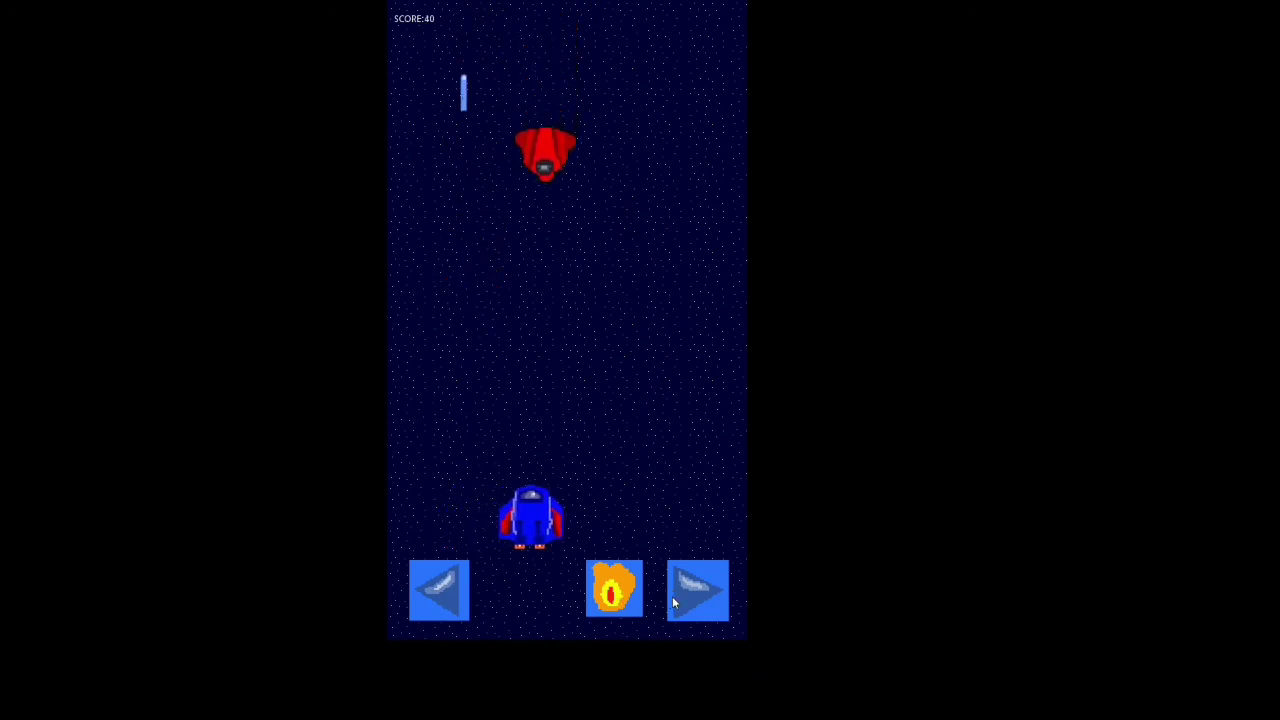
pyautogui.click(609, 596)
pyautogui.click(642, 592)
pyautogui.click(680, 588)
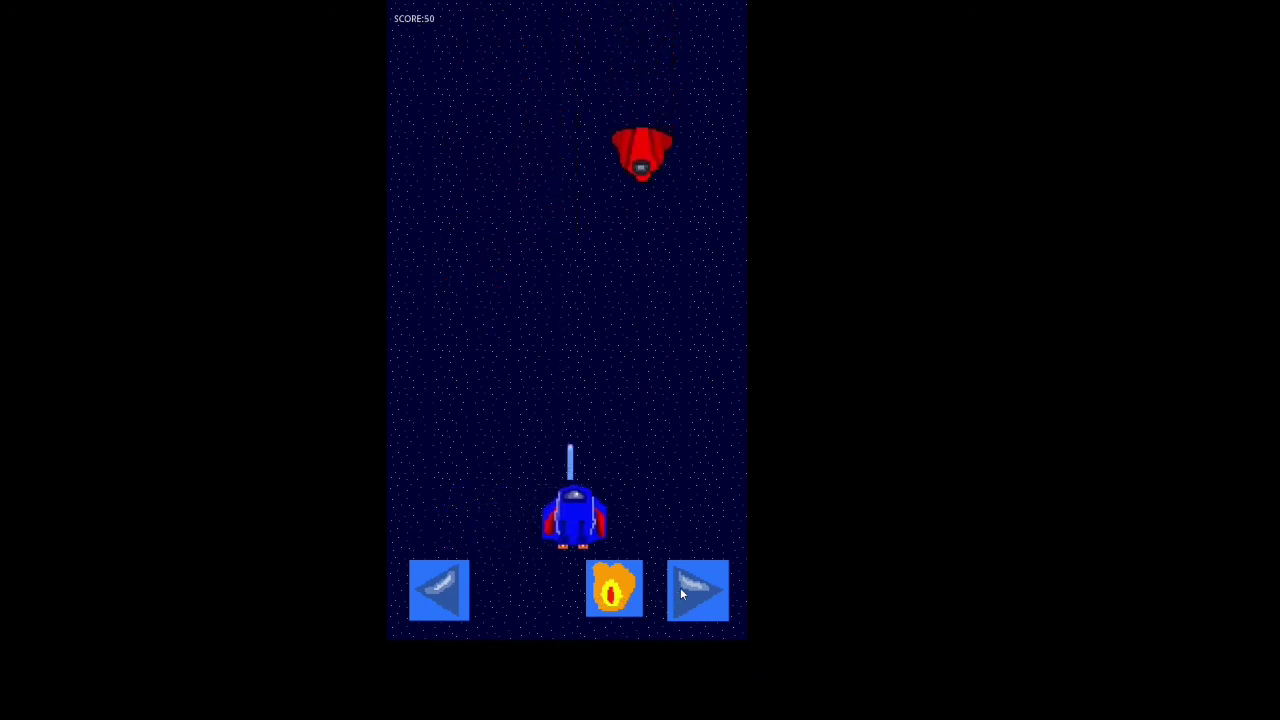
pyautogui.click(628, 592)
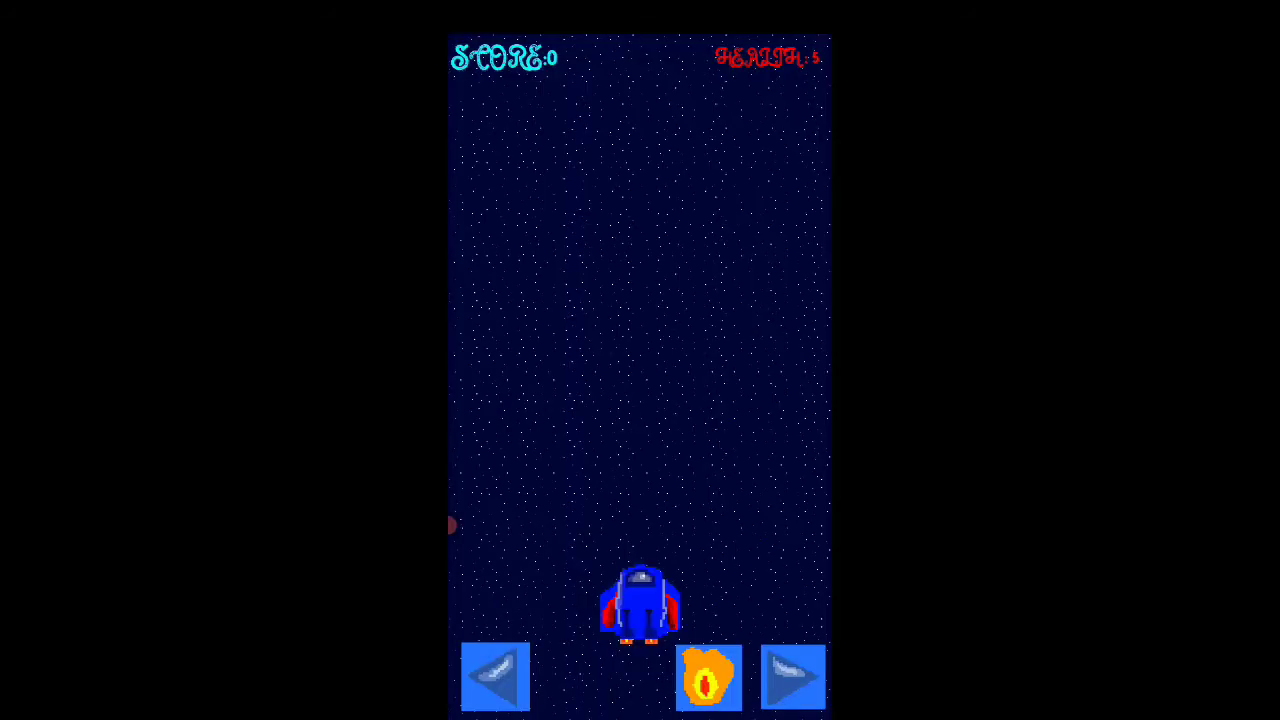
# - Playtest the version with styled score and health displays, moving the ship sideways and shooting the incoming enemies
pyautogui.press('Right')
pyautogui.press('Left')
pyautogui.press('Right')
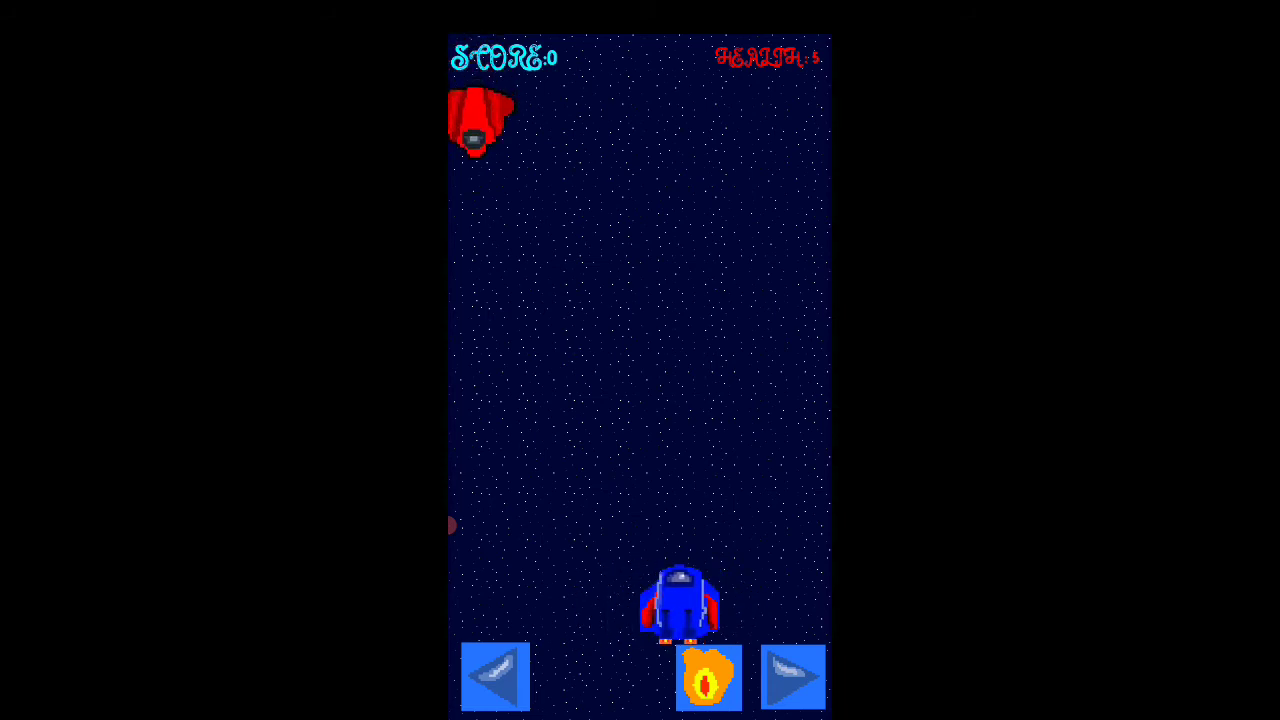
pyautogui.press('Left')
pyautogui.press('space')
pyautogui.press('Right')
pyautogui.press('Left')
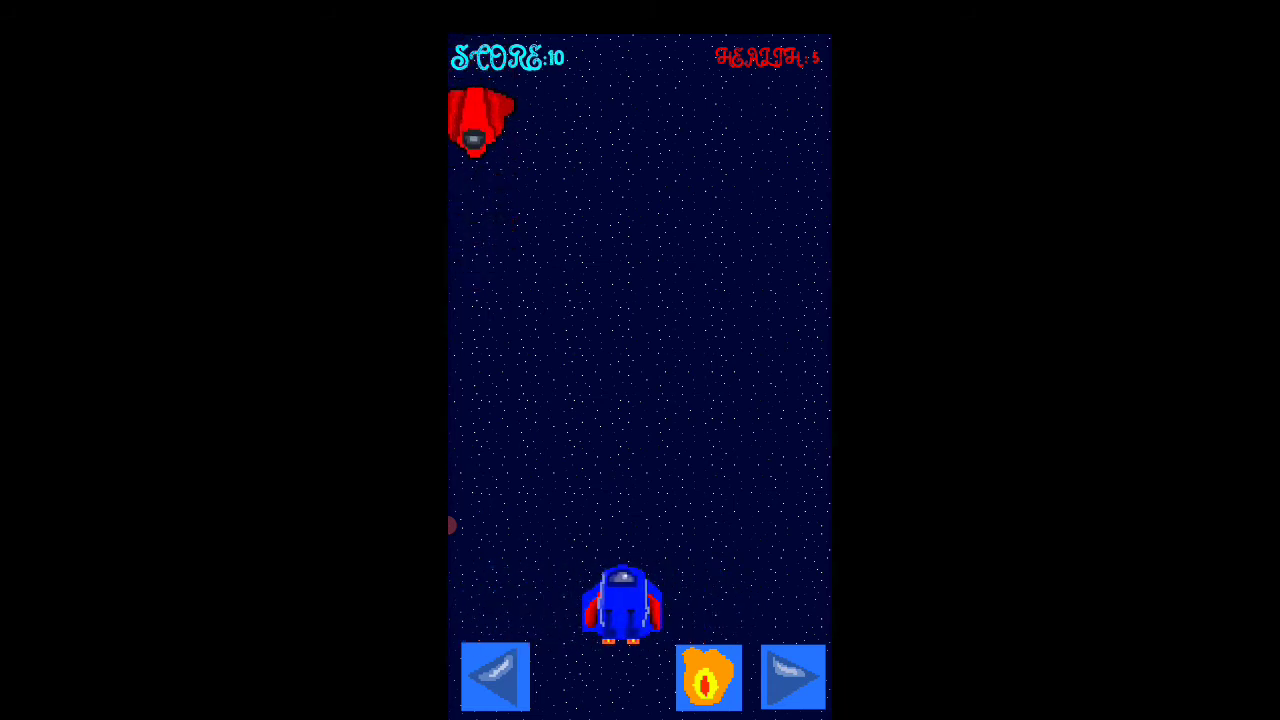
pyautogui.press('space')
pyautogui.press('Right')
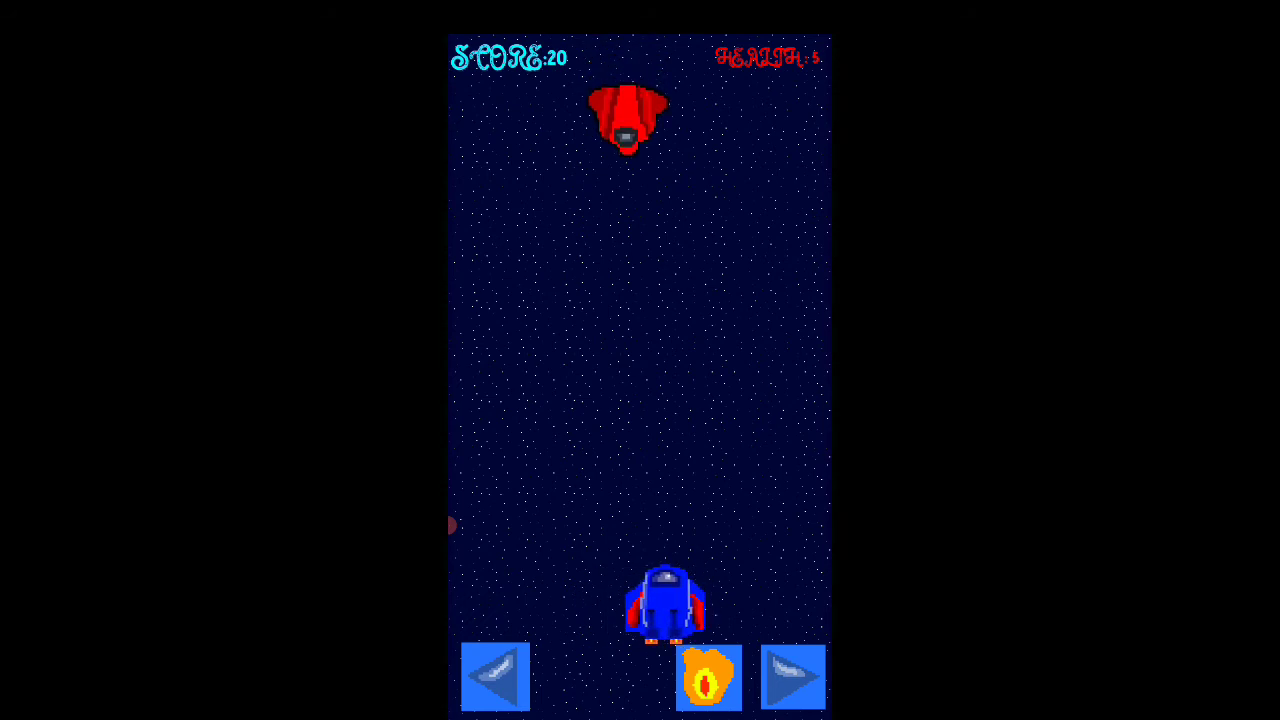
pyautogui.press('Left')
pyautogui.press('Right')
pyautogui.press('Left')
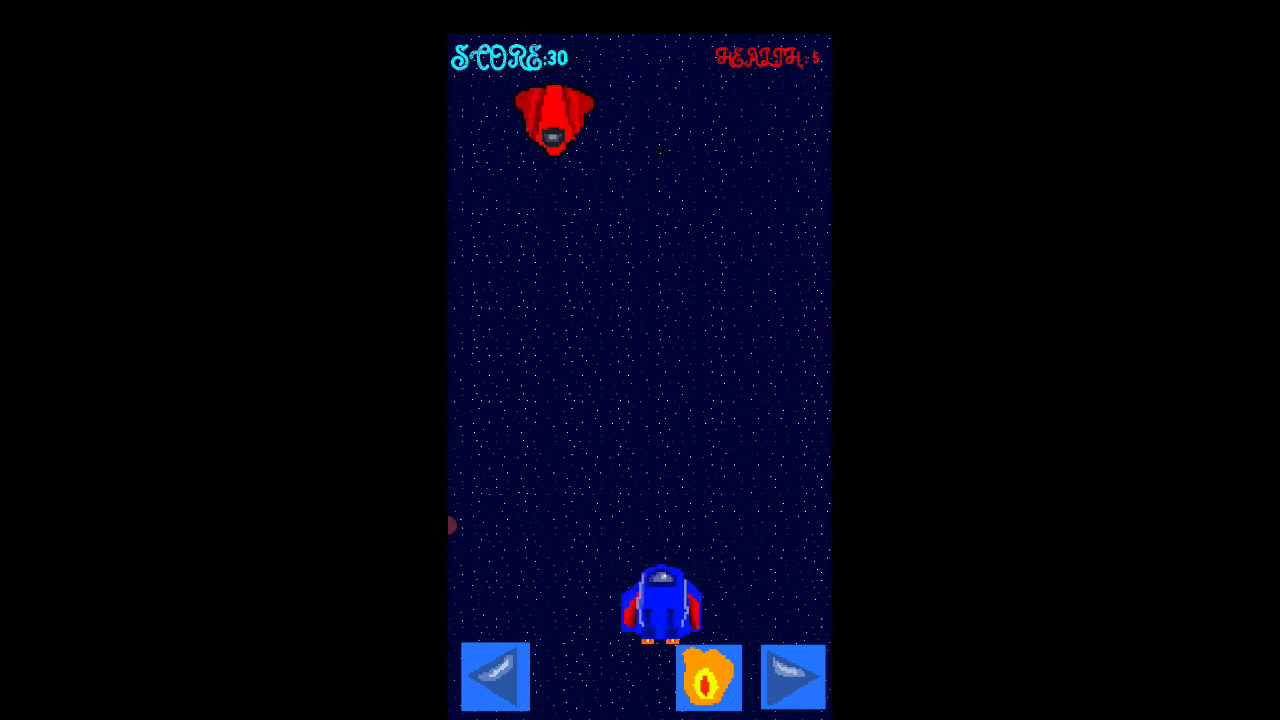
pyautogui.press('space')
pyautogui.press('Right')
pyautogui.press('Left')
pyautogui.press('Right')
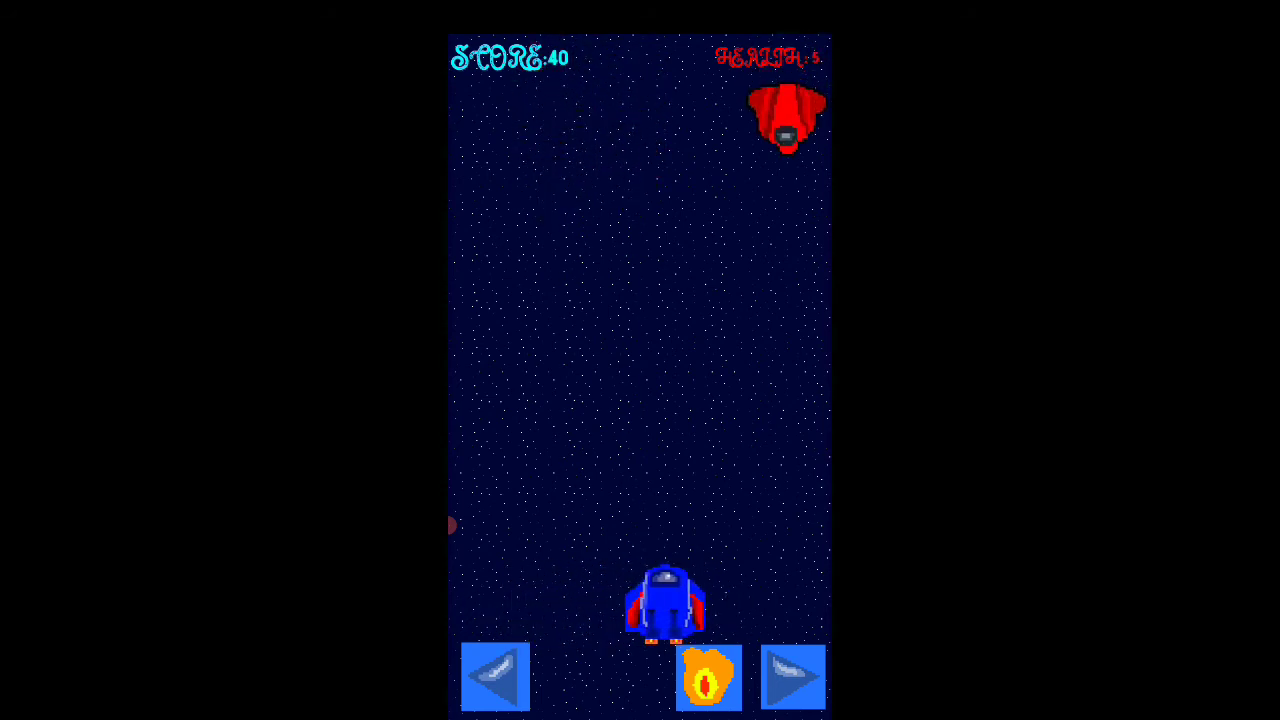
pyautogui.press('Left')
pyautogui.press('Right')
pyautogui.press('Left')
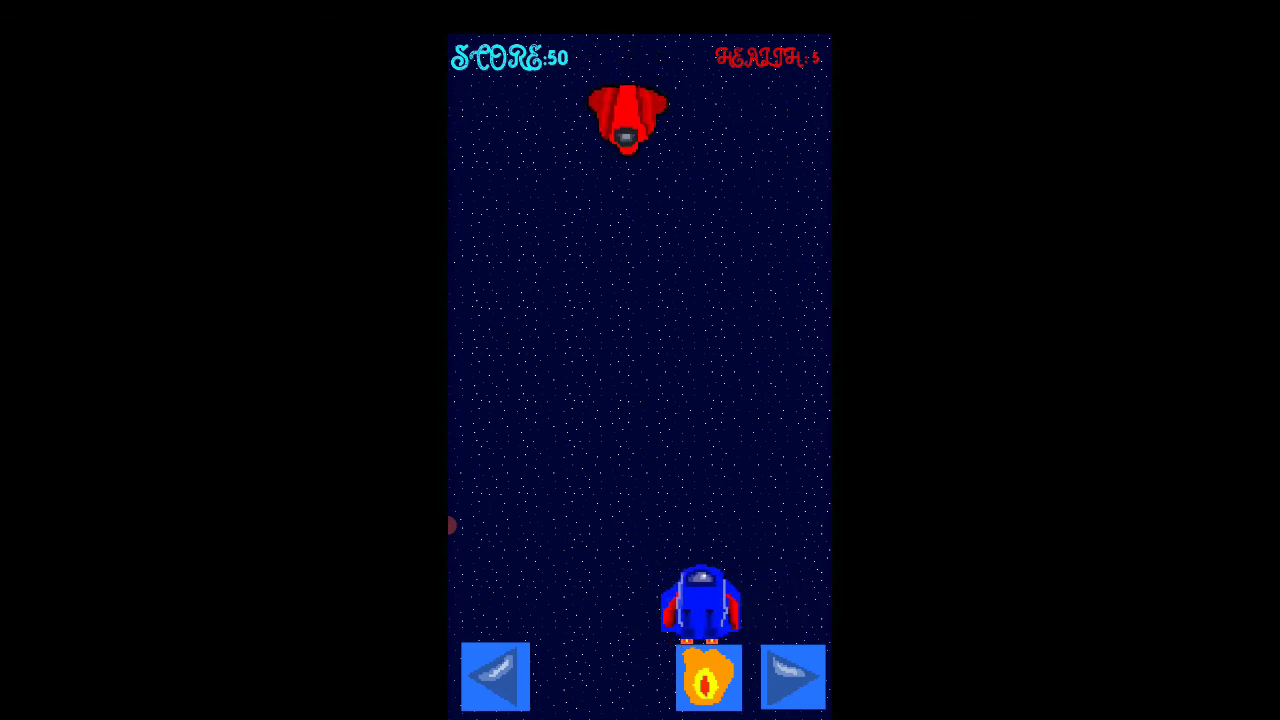
# - Playtest enemy damage by steering the ship sideways among the incoming enemies until the game is over
pyautogui.press('Left')
pyautogui.press('Left')
pyautogui.press('Right')
pyautogui.press('Left')
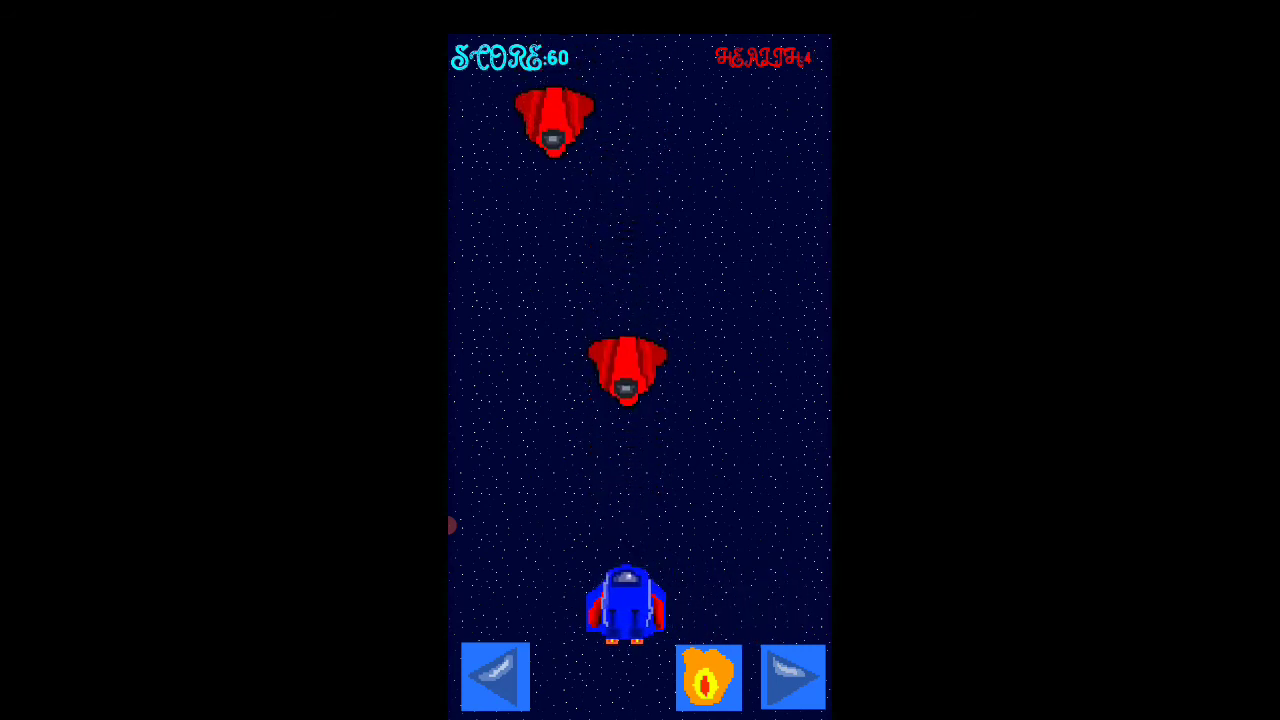
pyautogui.press('Left')
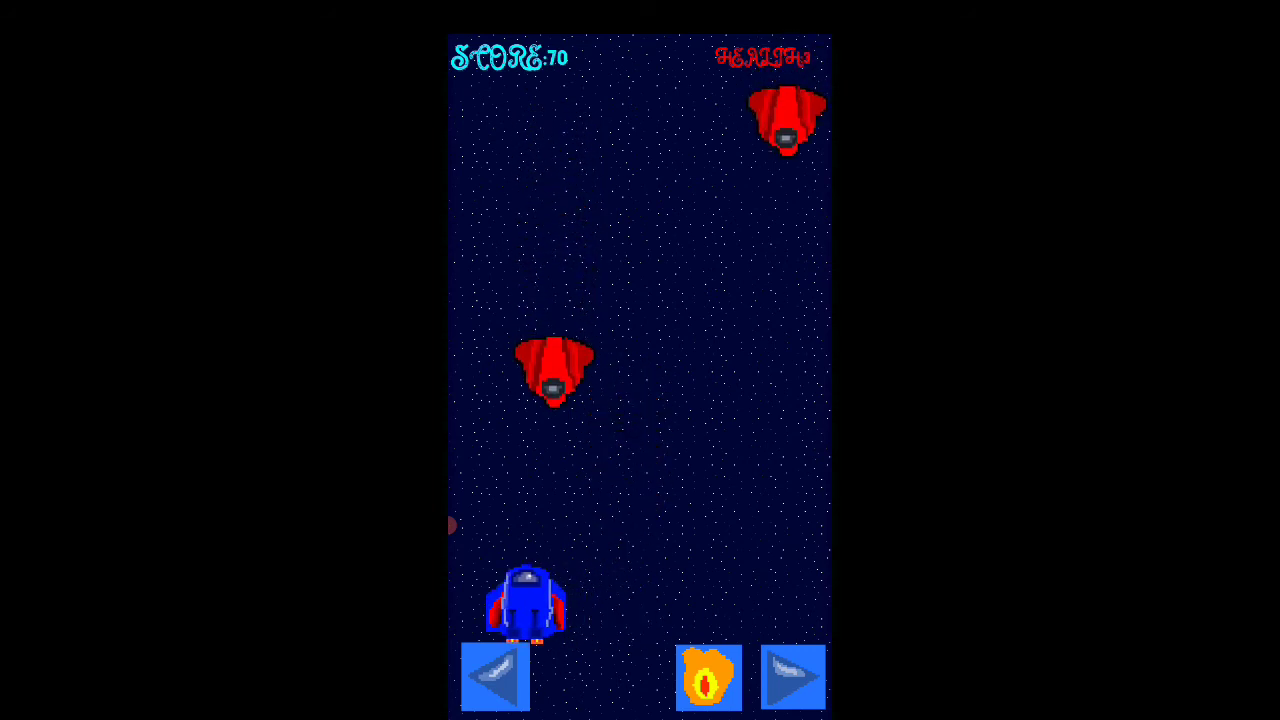
pyautogui.press('Right')
pyautogui.press('Right')
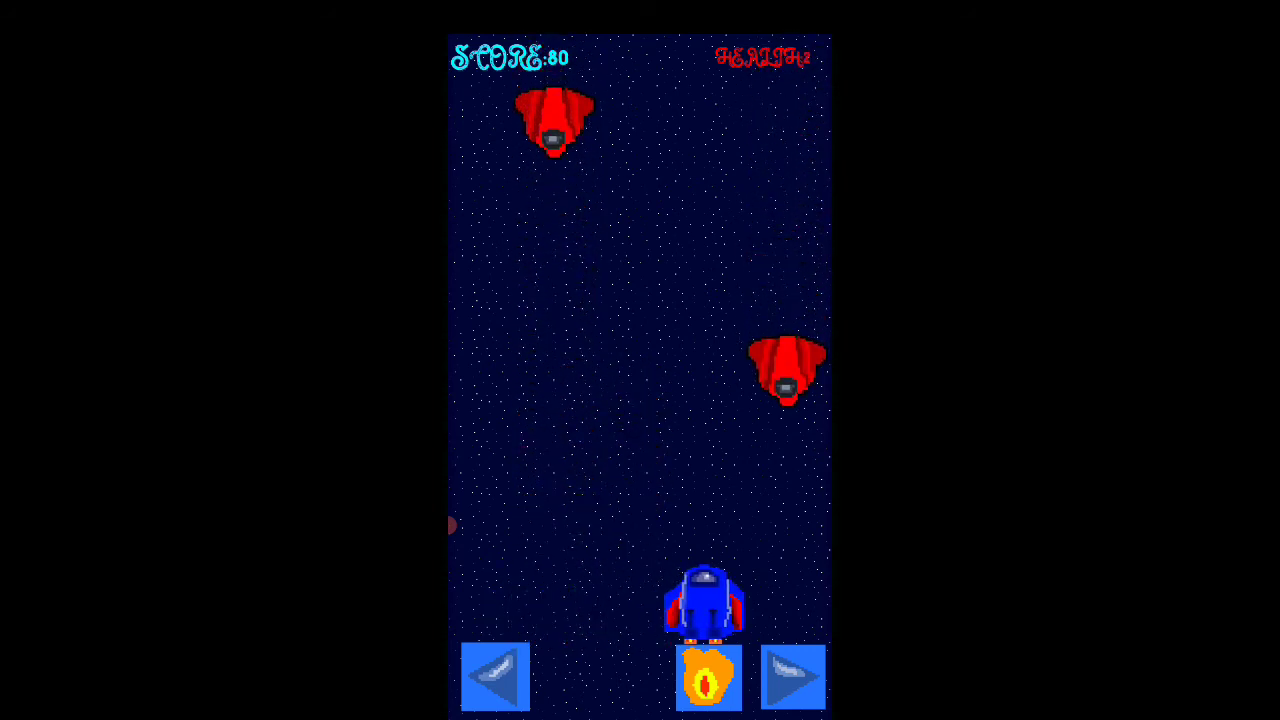
pyautogui.press('Left')
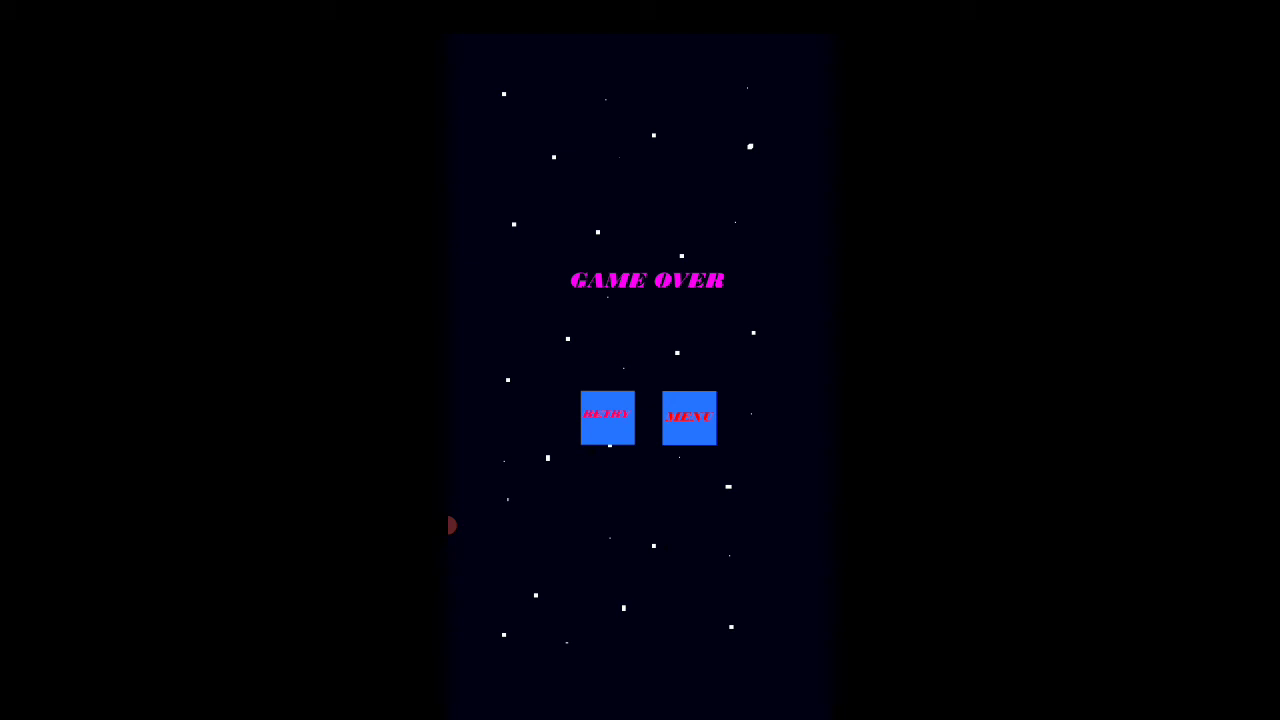
# - Return to the title screen from the game over screen, start a new game and try moving the ship both ways
pyautogui.click(689, 418)
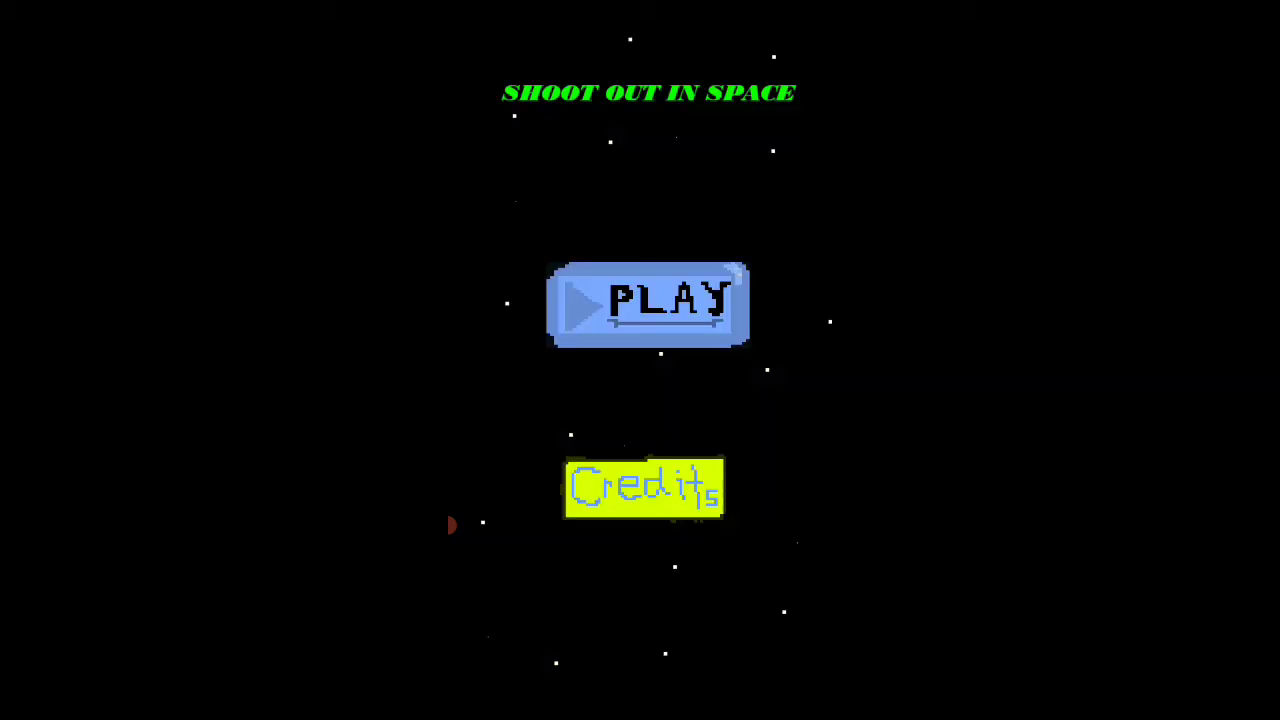
pyautogui.click(648, 305)
pyautogui.click(793, 677)
pyautogui.click(495, 677)
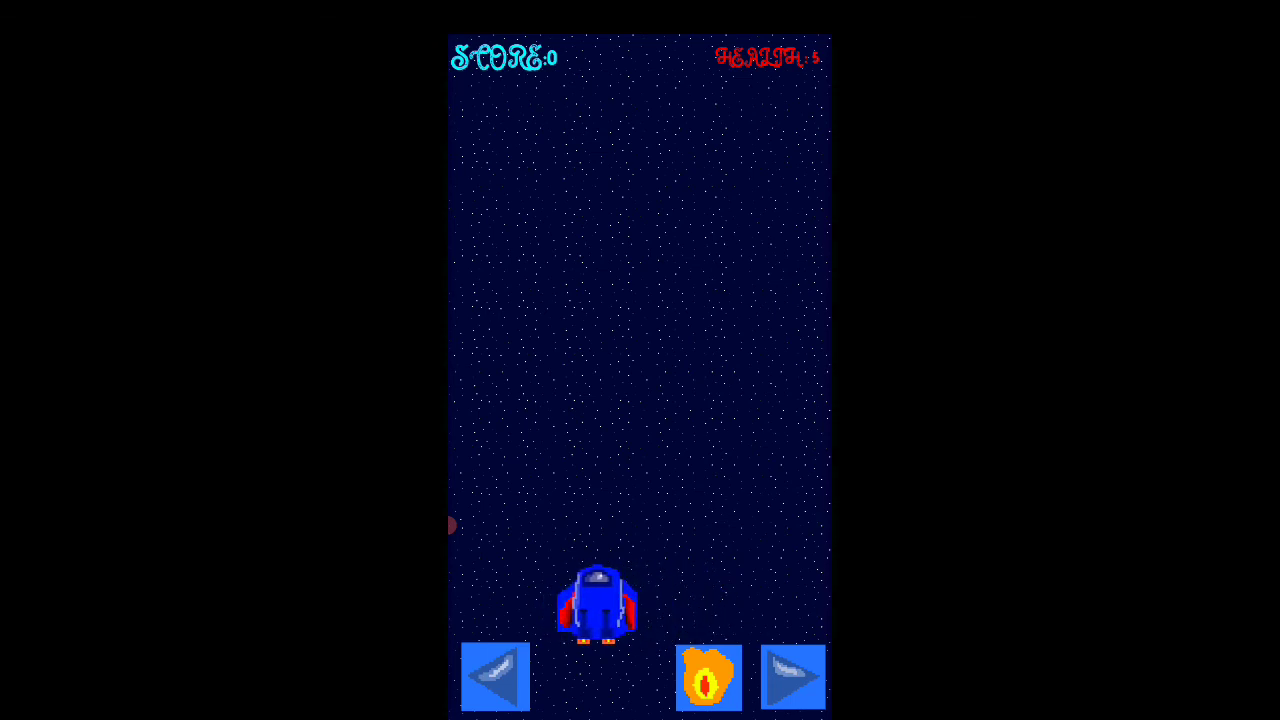
# - Playtest the new round with the on-screen controls, moving the ship sideways and shooting each incoming enemy to raise the score
pyautogui.click(793, 677)
pyautogui.click(709, 678)
pyautogui.click(495, 677)
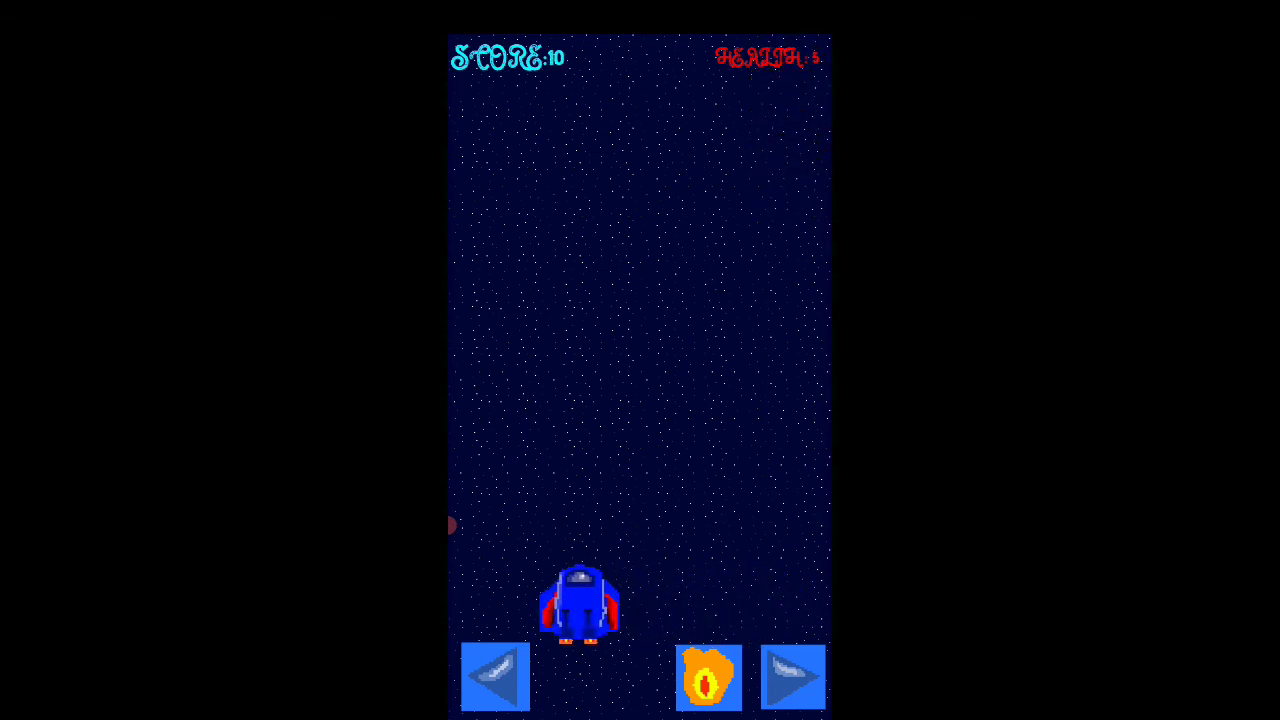
pyautogui.click(793, 677)
pyautogui.click(709, 678)
pyautogui.click(495, 677)
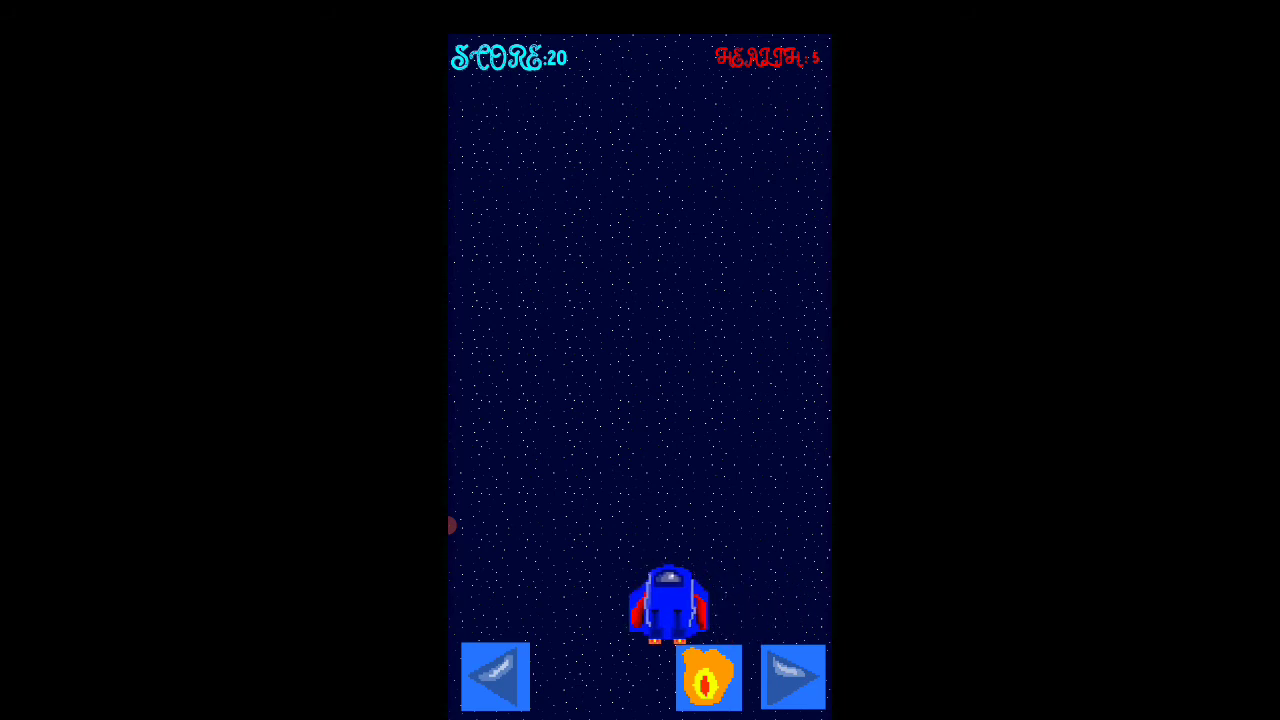
pyautogui.click(793, 677)
pyautogui.click(709, 678)
pyautogui.click(495, 677)
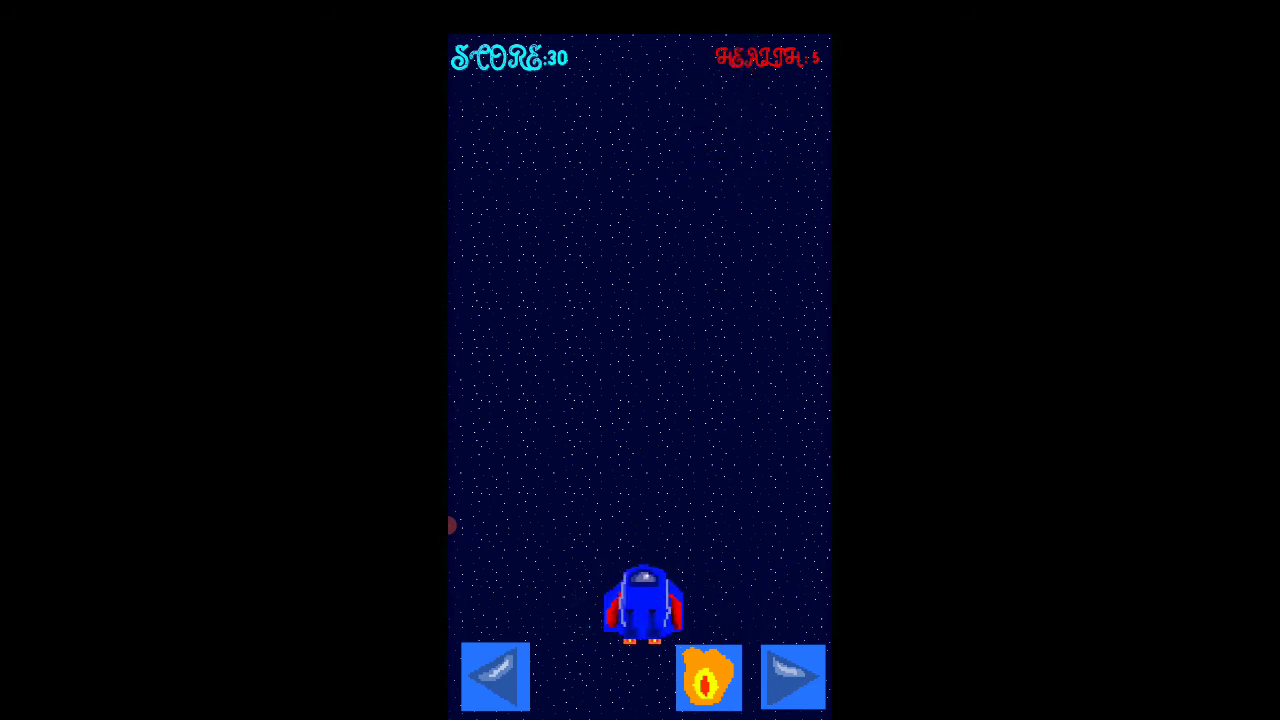
pyautogui.click(709, 678)
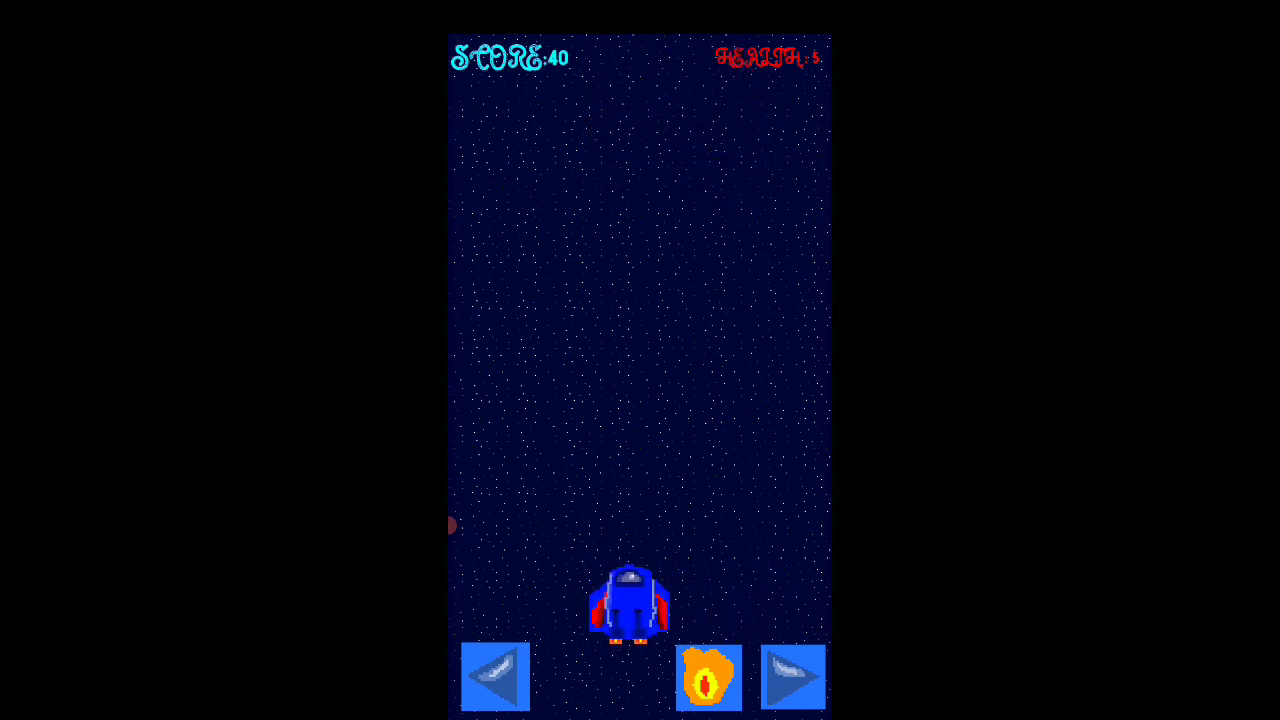
pyautogui.click(709, 678)
pyautogui.click(793, 677)
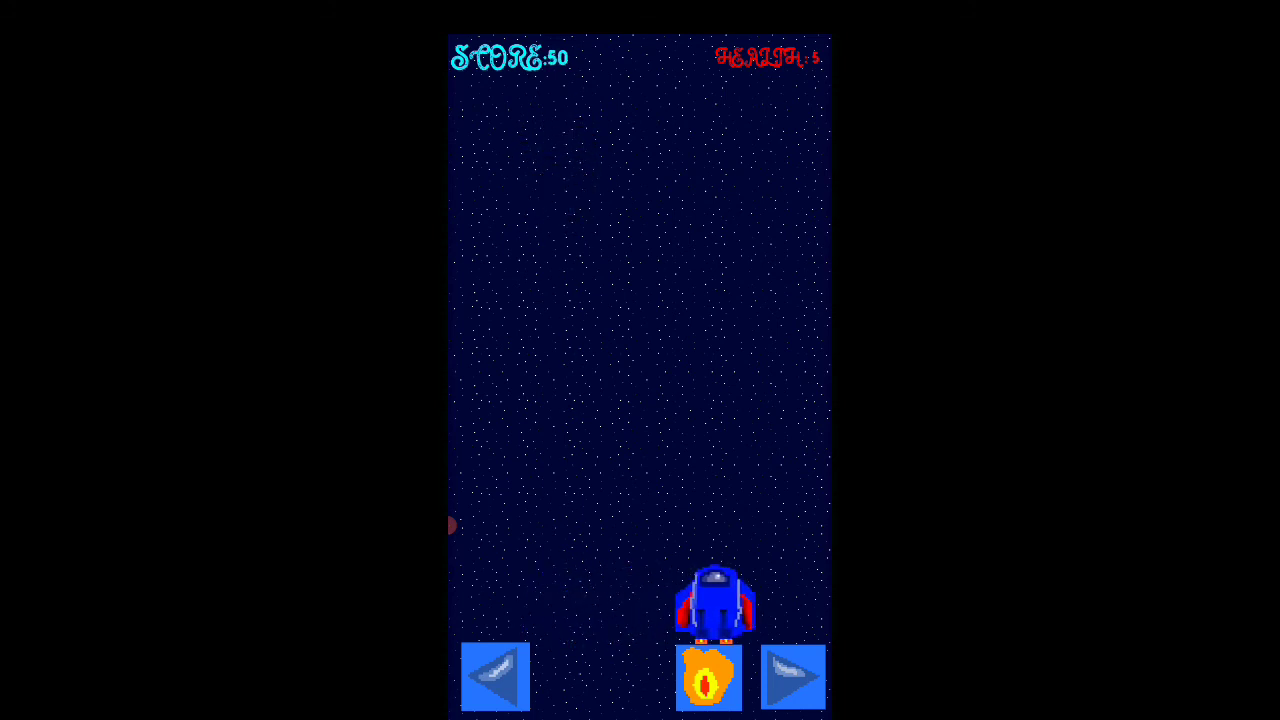
pyautogui.click(495, 677)
pyautogui.click(793, 677)
pyautogui.click(709, 678)
pyautogui.click(495, 677)
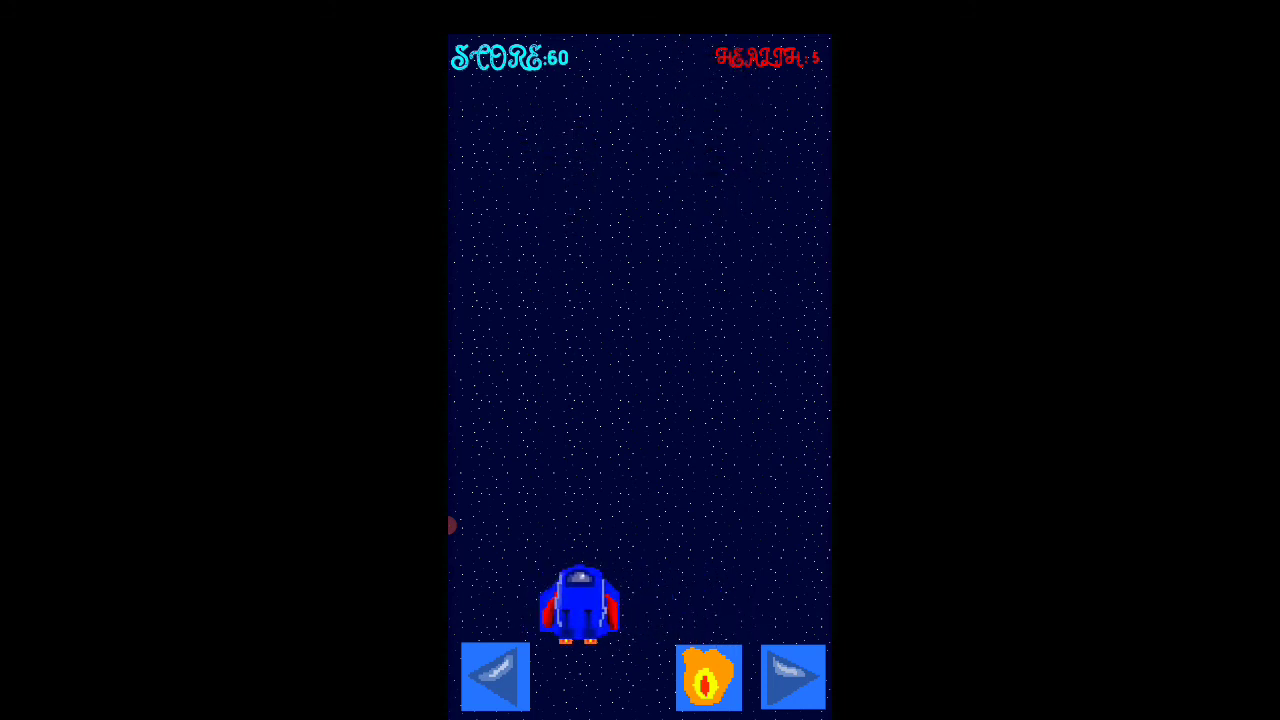
pyautogui.click(793, 677)
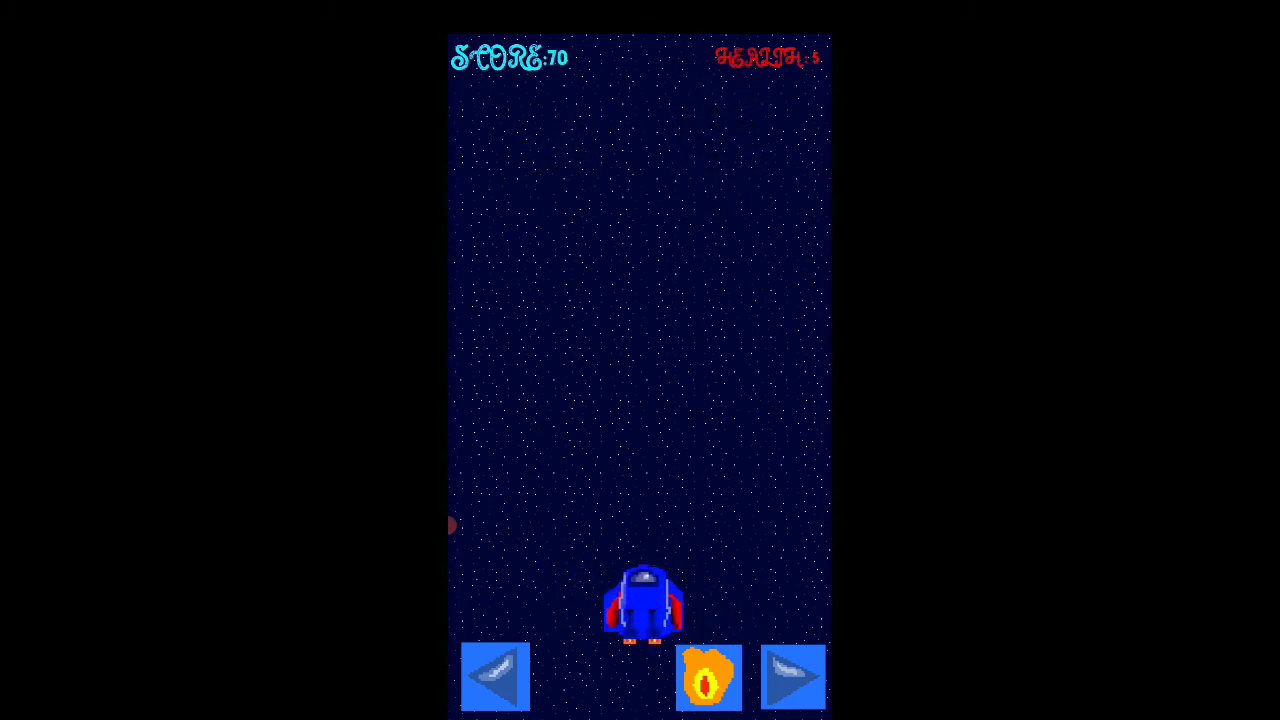
pyautogui.click(495, 677)
pyautogui.click(709, 678)
pyautogui.click(793, 677)
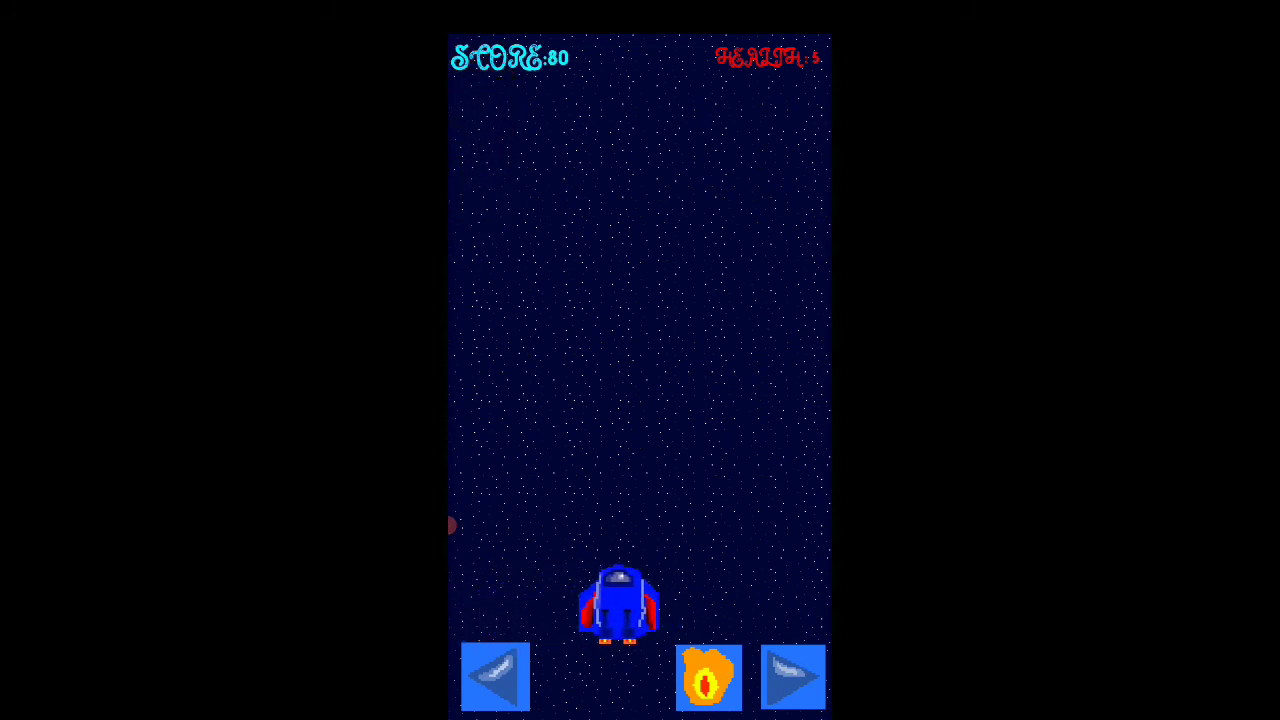
pyautogui.click(793, 677)
pyautogui.click(709, 678)
pyautogui.click(495, 677)
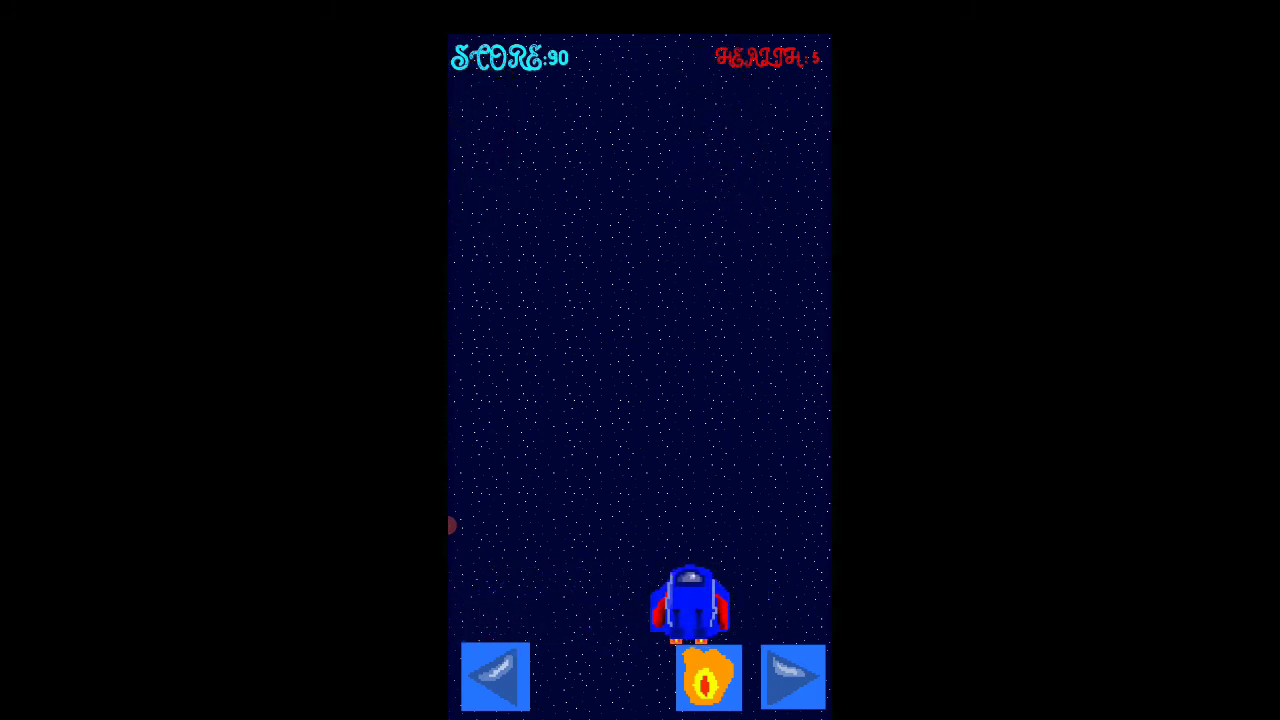
pyautogui.click(495, 677)
pyautogui.click(709, 678)
pyautogui.click(793, 677)
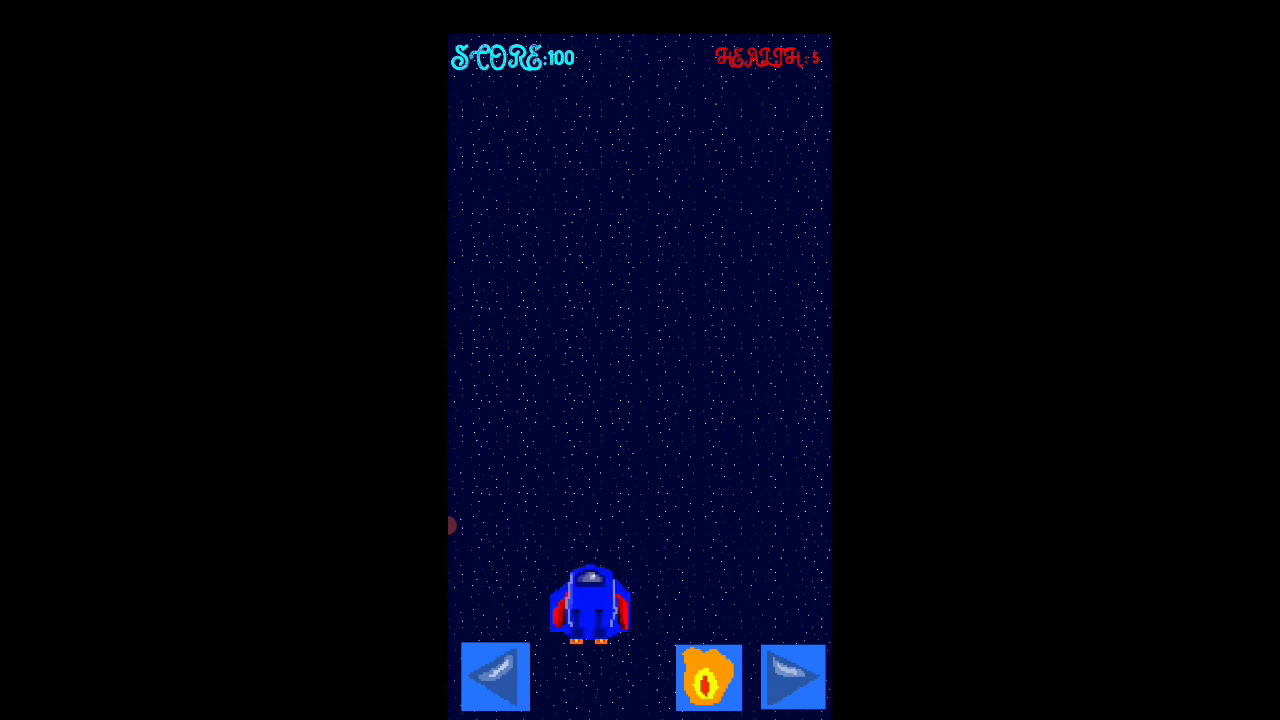
pyautogui.click(495, 677)
pyautogui.click(709, 678)
pyautogui.click(793, 677)
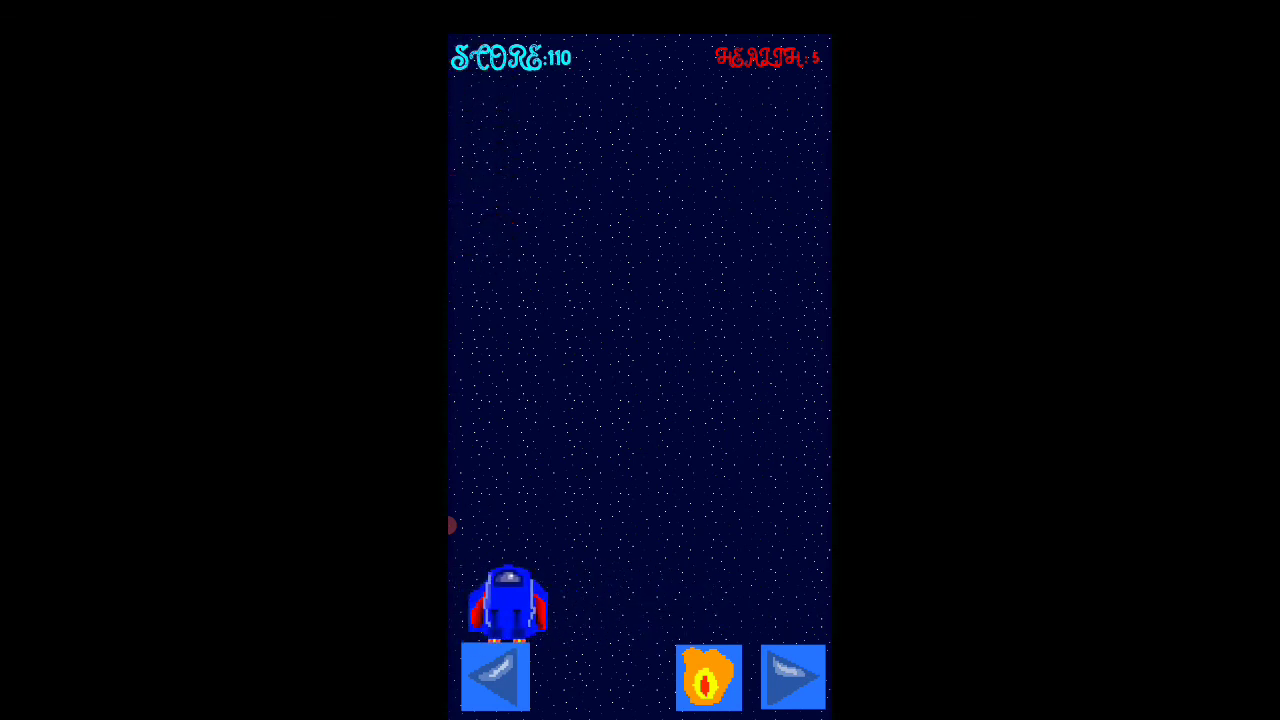
pyautogui.click(793, 677)
pyautogui.click(709, 678)
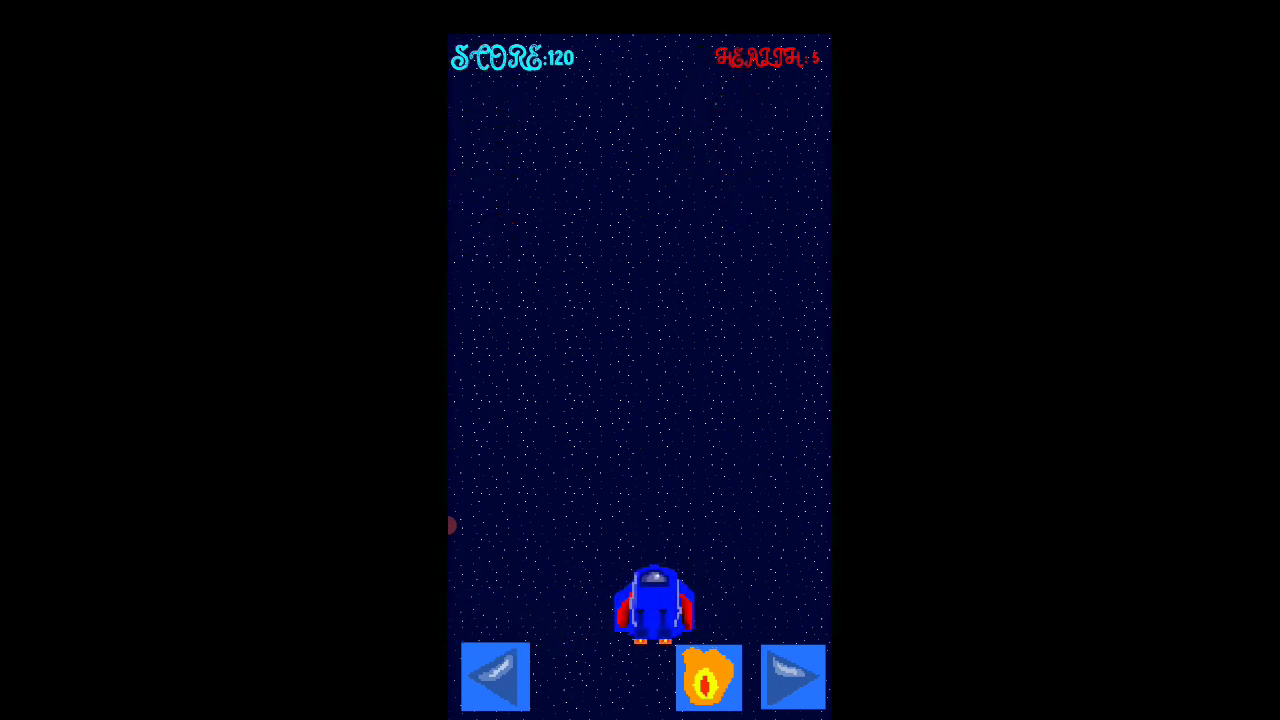
pyautogui.click(495, 677)
pyautogui.click(793, 677)
pyautogui.click(709, 678)
pyautogui.click(495, 677)
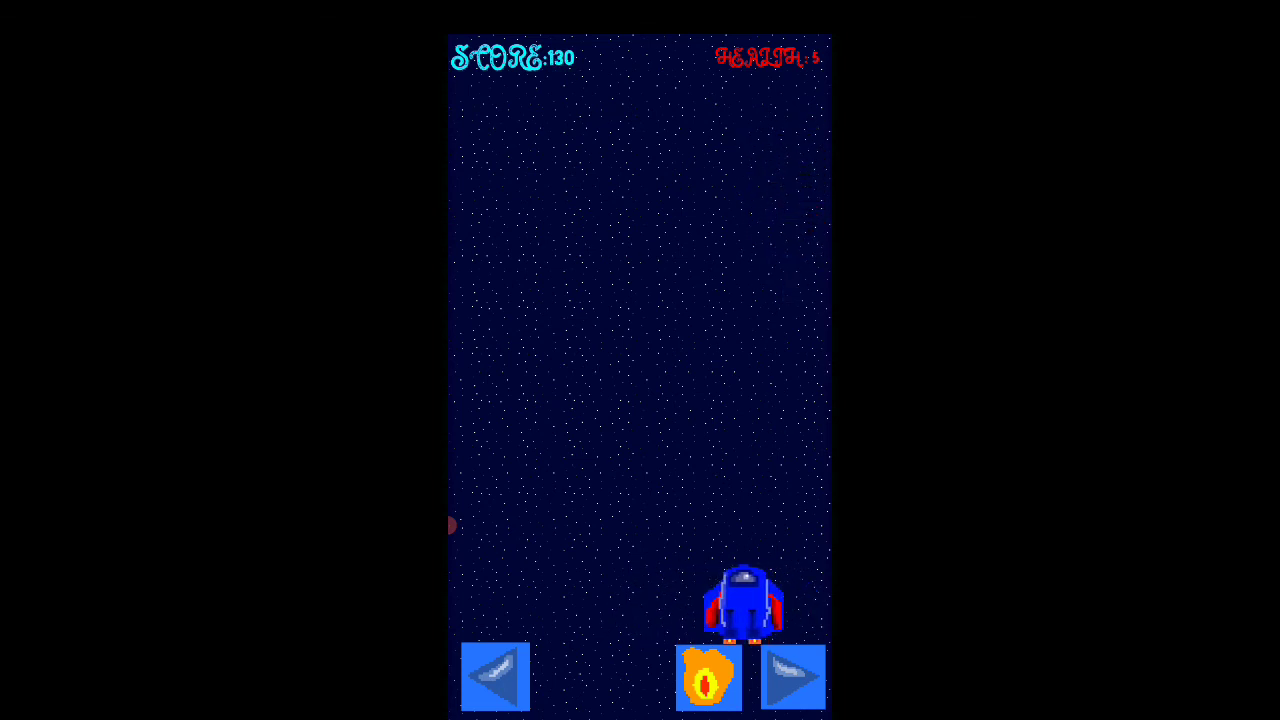
pyautogui.click(793, 677)
pyautogui.click(709, 678)
pyautogui.click(495, 677)
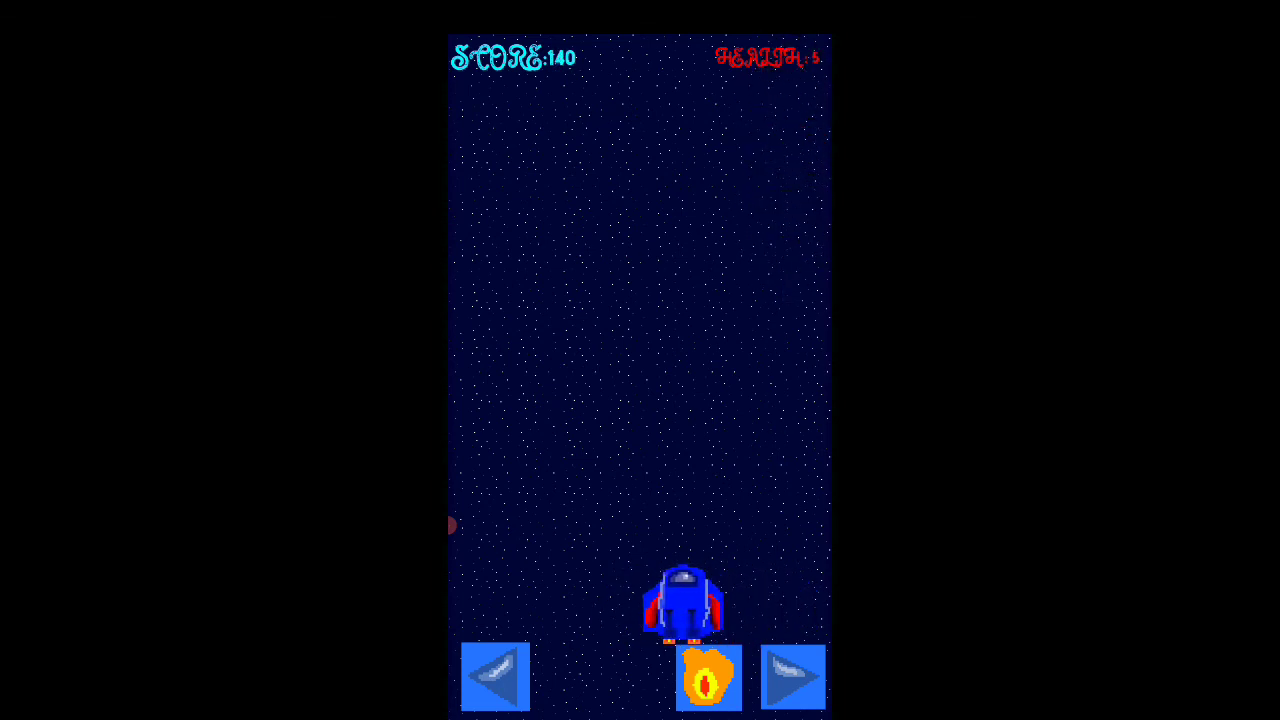
pyautogui.click(793, 677)
pyautogui.click(709, 678)
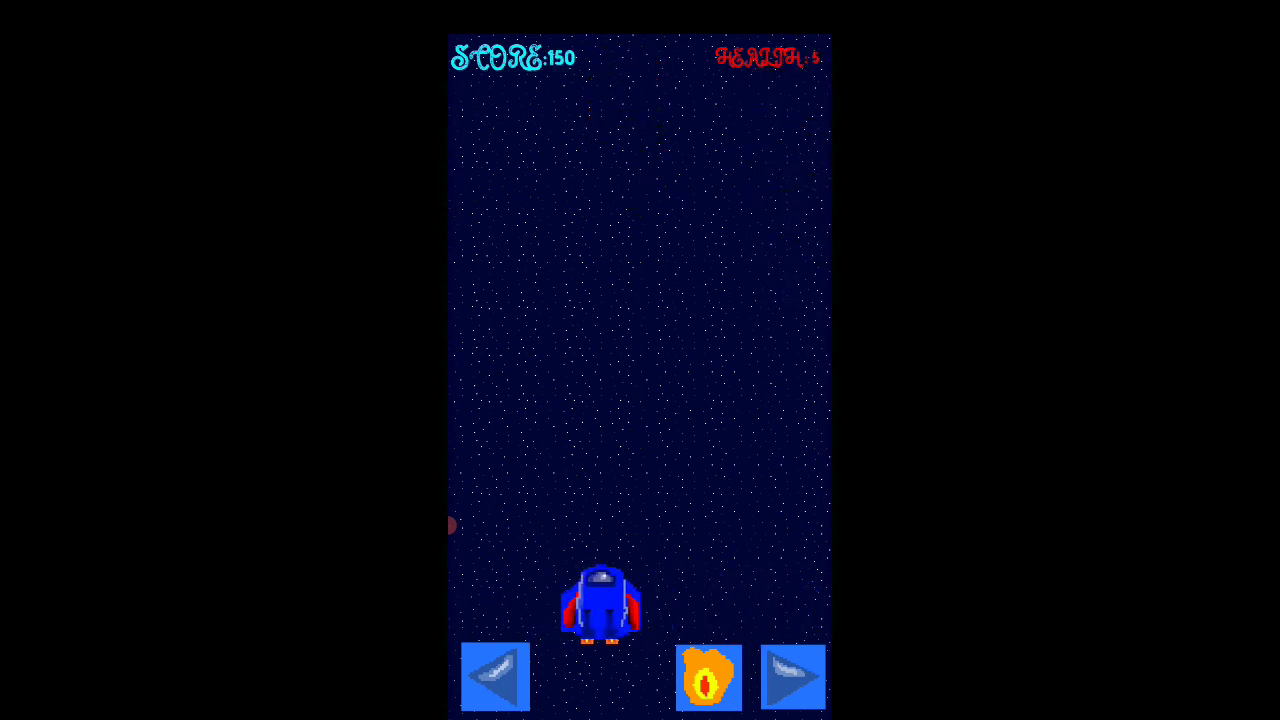
pyautogui.click(793, 677)
pyautogui.click(709, 678)
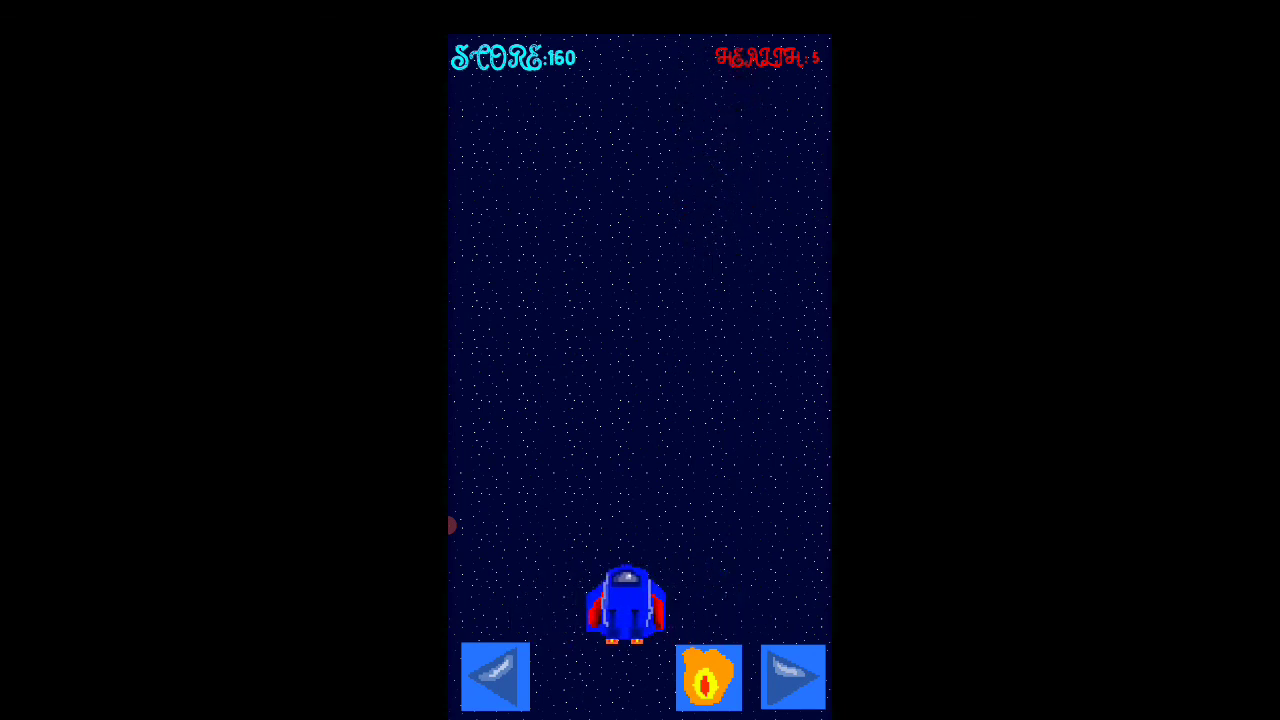
pyautogui.click(793, 677)
pyautogui.click(709, 678)
pyautogui.click(495, 677)
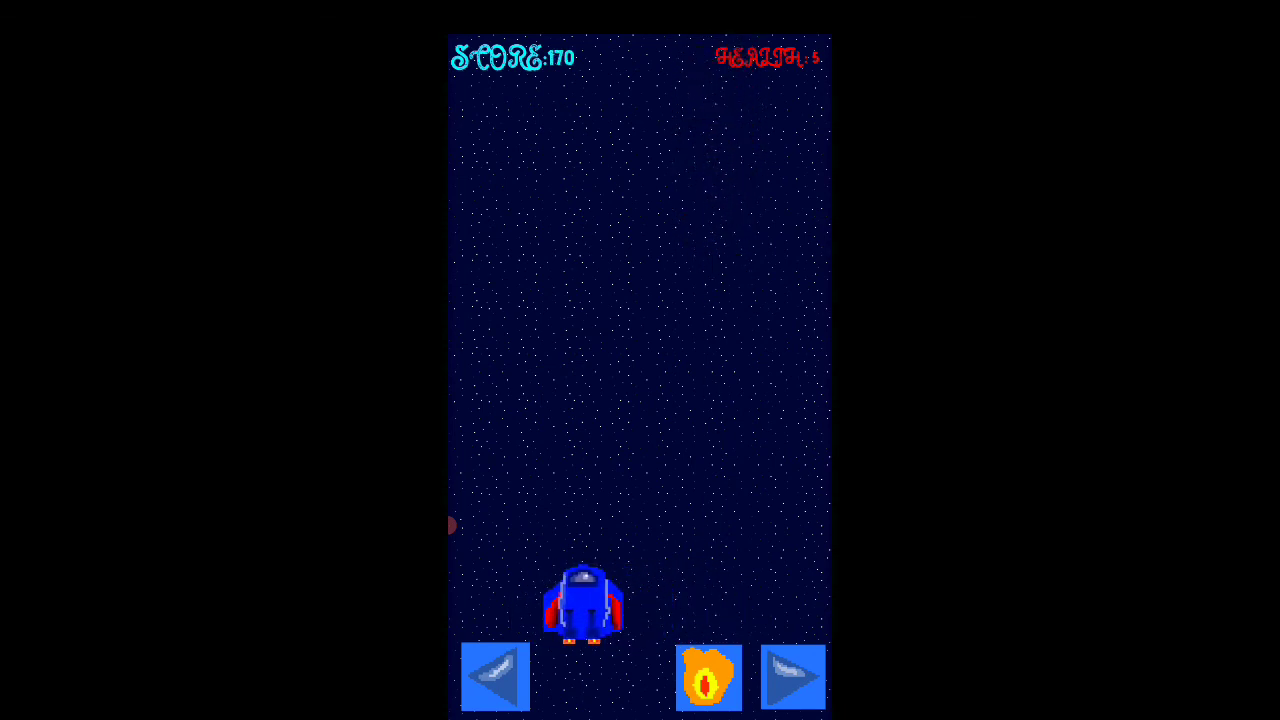
pyautogui.click(709, 678)
pyautogui.click(793, 677)
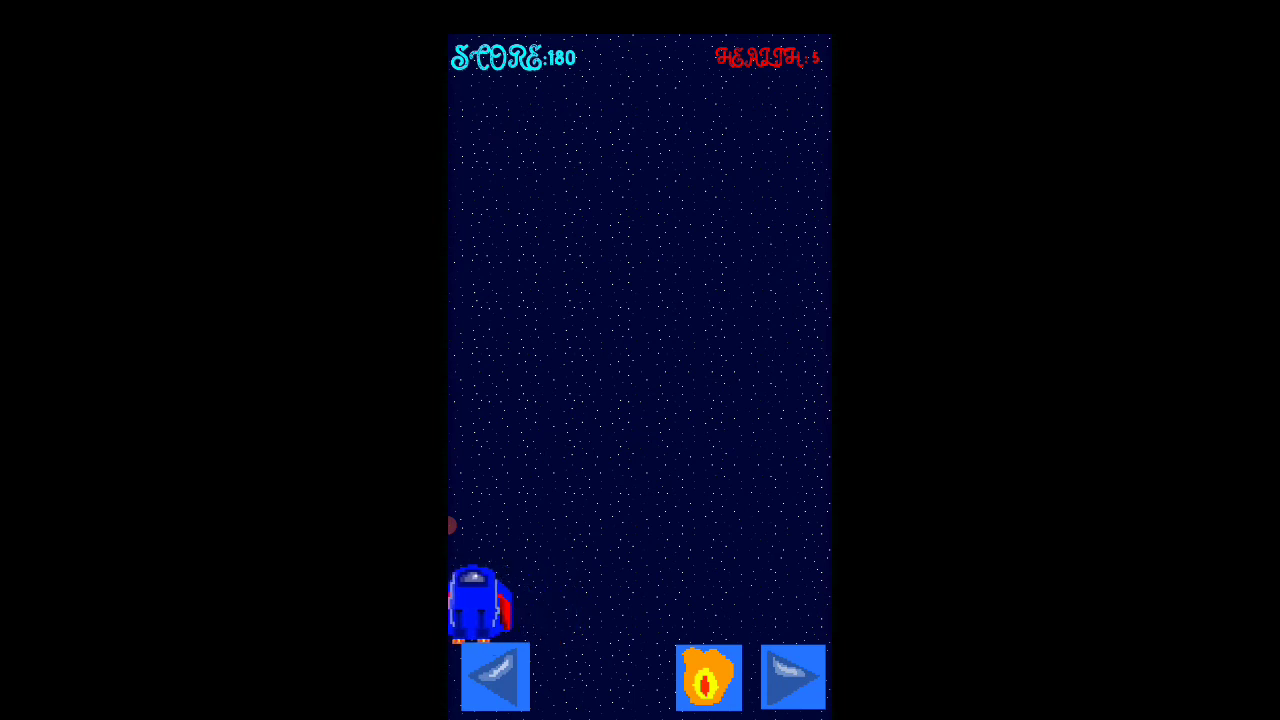
pyautogui.click(793, 677)
pyautogui.click(709, 678)
pyautogui.click(793, 677)
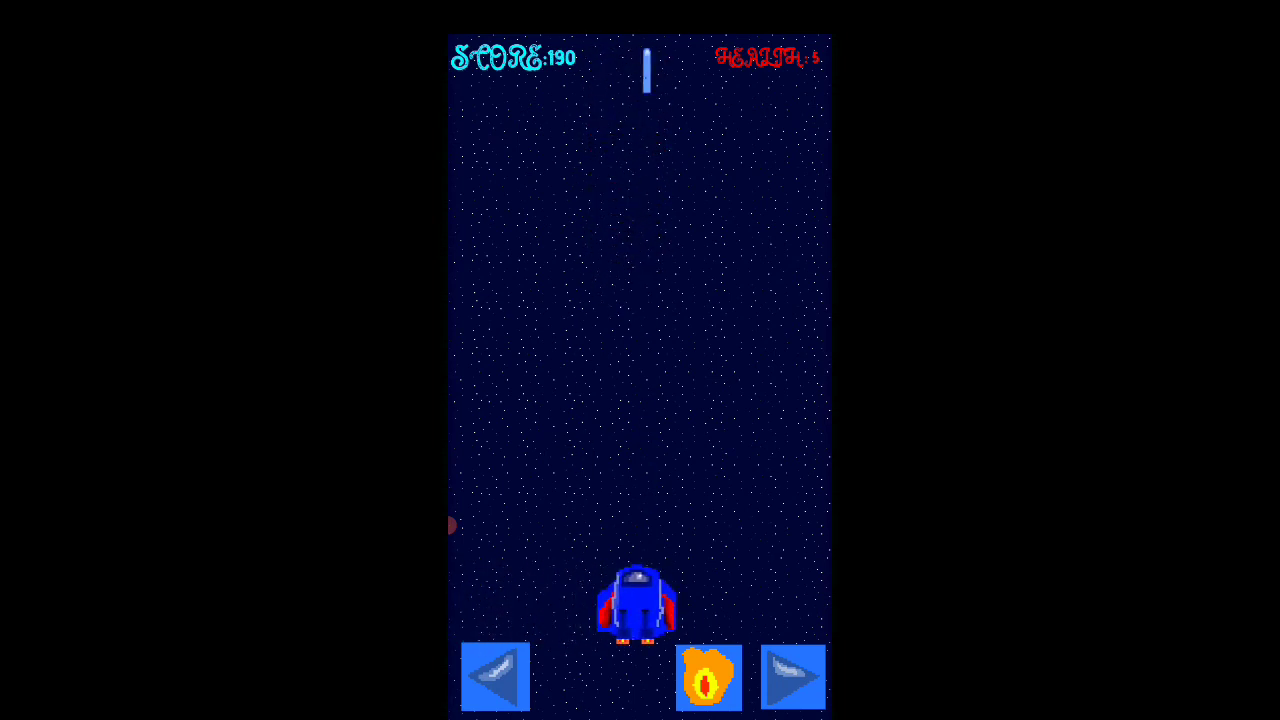
pyautogui.click(495, 677)
pyautogui.click(793, 677)
pyautogui.click(495, 677)
pyautogui.click(709, 678)
pyautogui.click(793, 677)
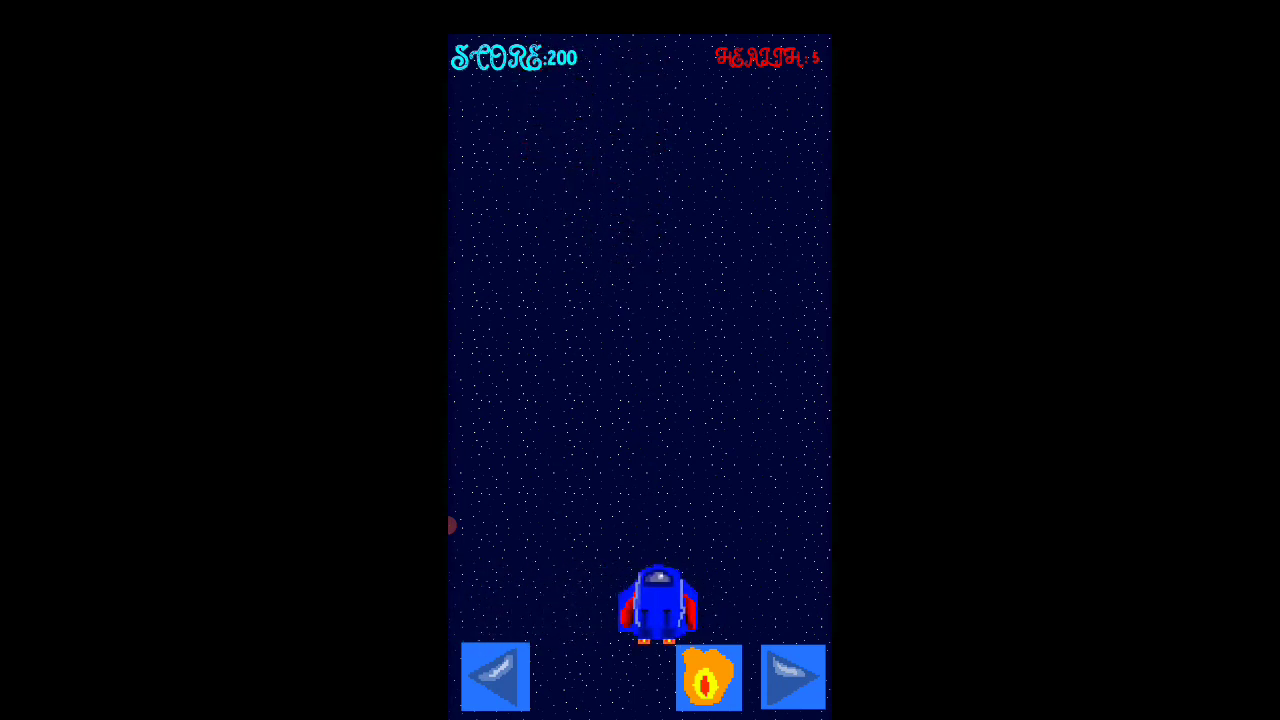
pyautogui.click(495, 677)
pyautogui.click(793, 677)
pyautogui.click(709, 678)
pyautogui.click(495, 677)
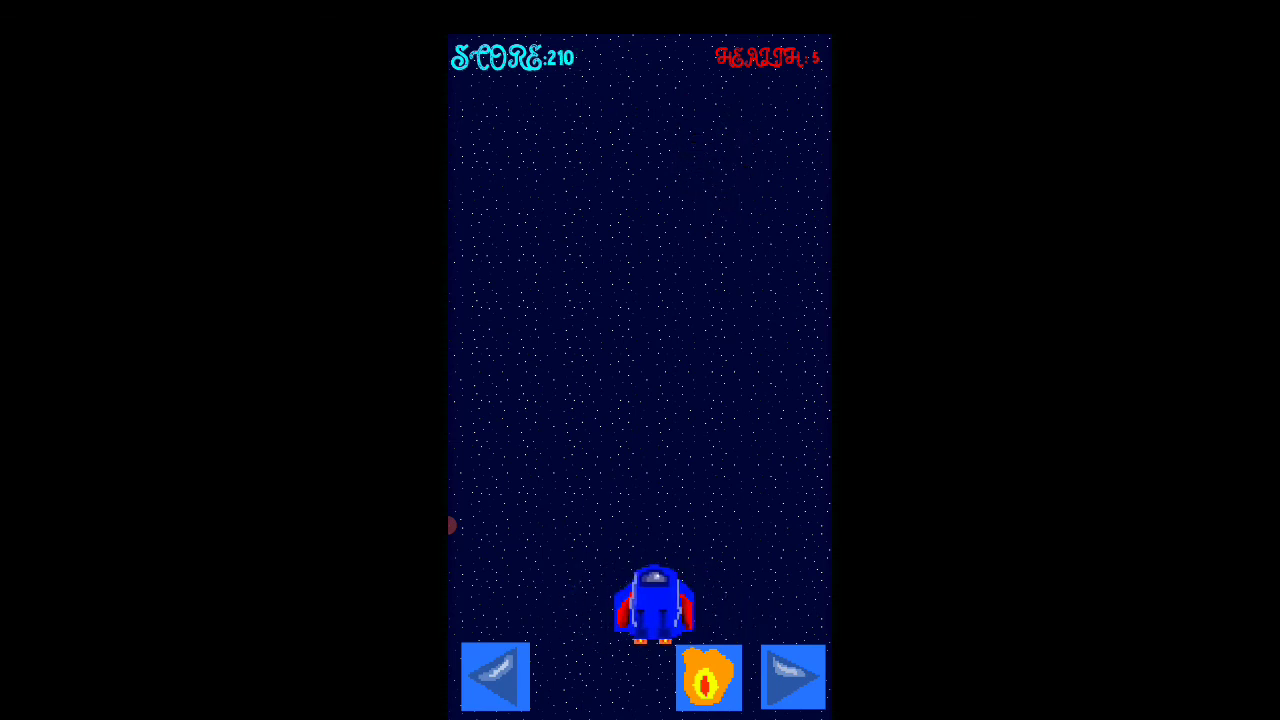
pyautogui.click(793, 677)
pyautogui.click(495, 677)
pyautogui.click(709, 678)
pyautogui.click(793, 677)
pyautogui.click(495, 677)
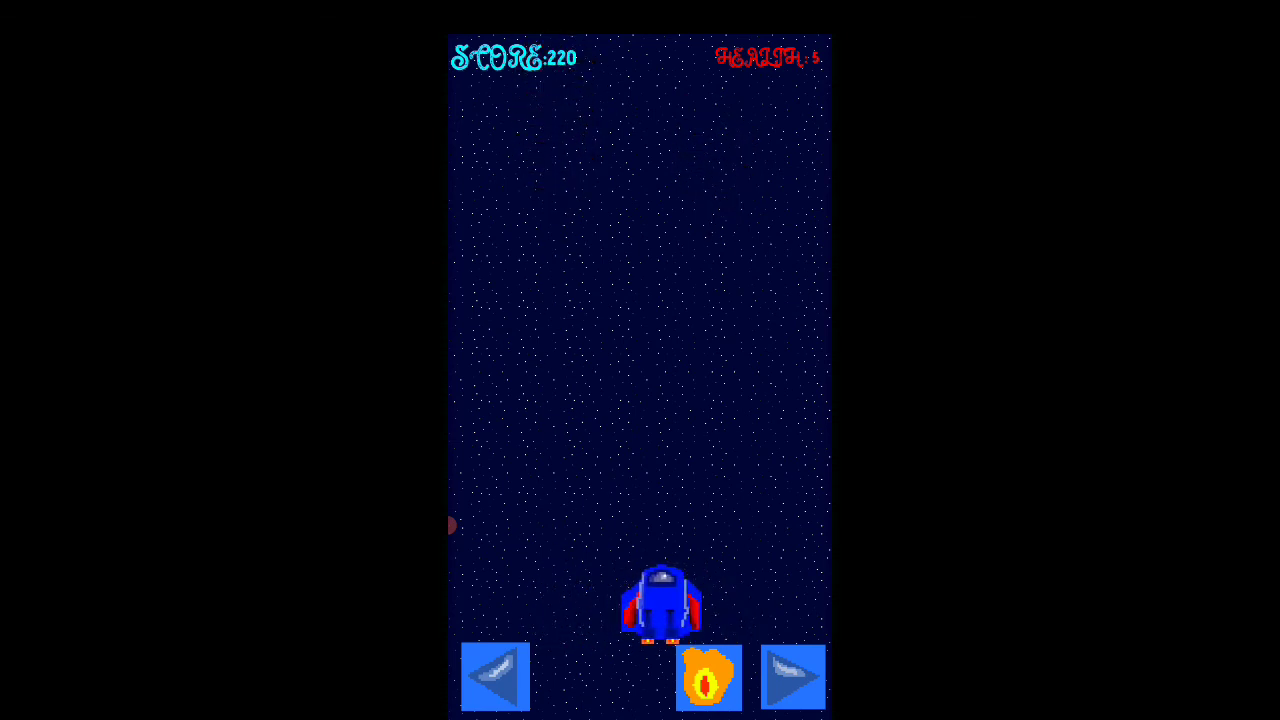
pyautogui.click(793, 677)
pyautogui.click(495, 677)
pyautogui.click(709, 678)
pyautogui.click(793, 677)
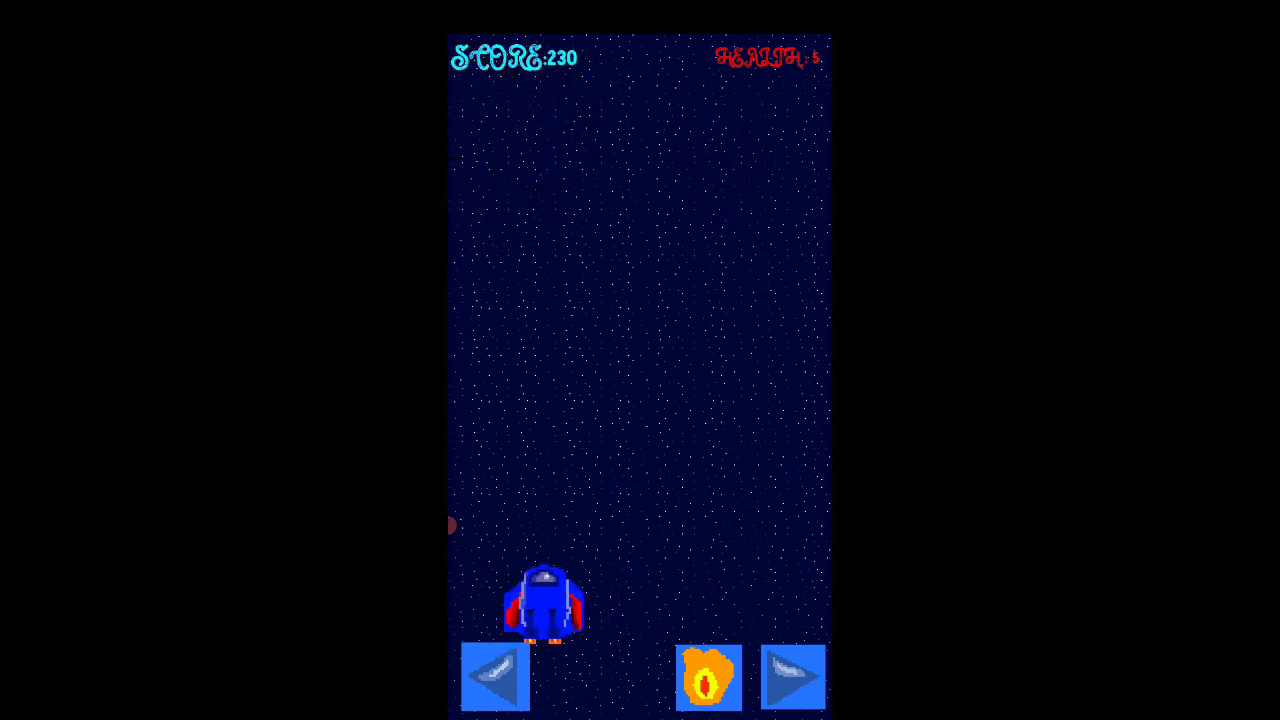
pyautogui.click(495, 677)
pyautogui.click(709, 678)
pyautogui.click(793, 677)
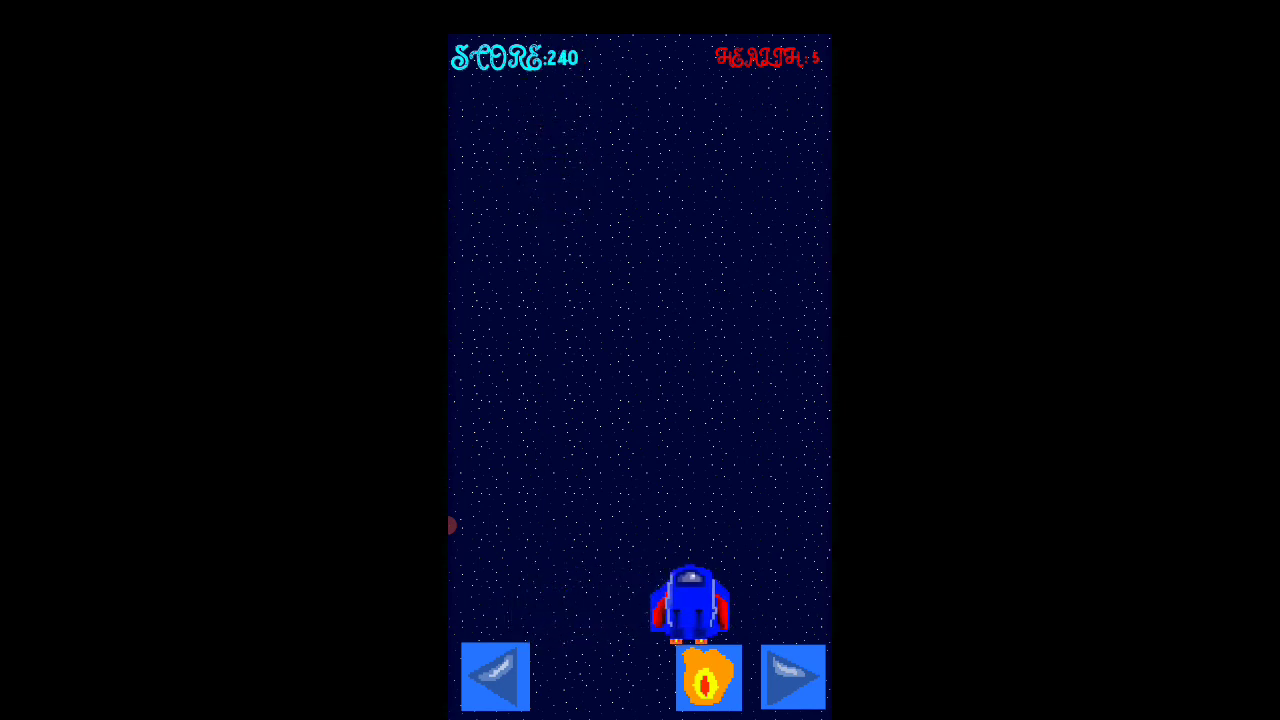
pyautogui.click(495, 677)
pyautogui.click(709, 678)
pyautogui.click(793, 677)
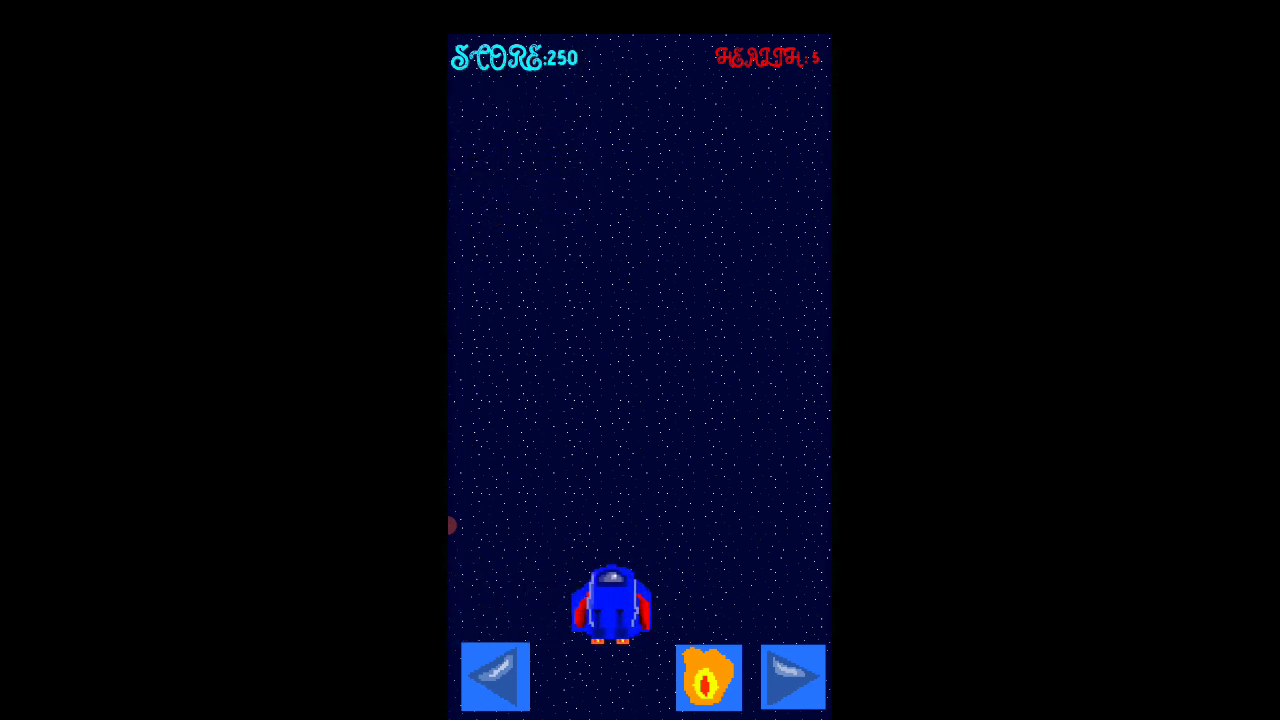